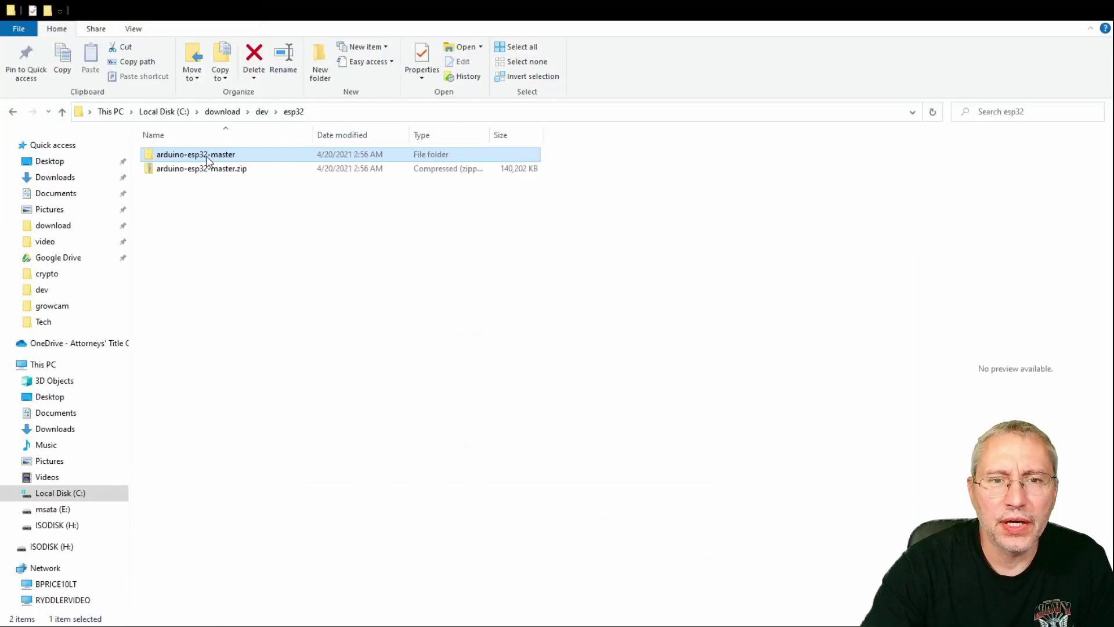
Drill into arduino-esp32-master > libraries > ESP32 > examples > Camera > CameraWebServer in the extracted folder
double_click(203, 155)
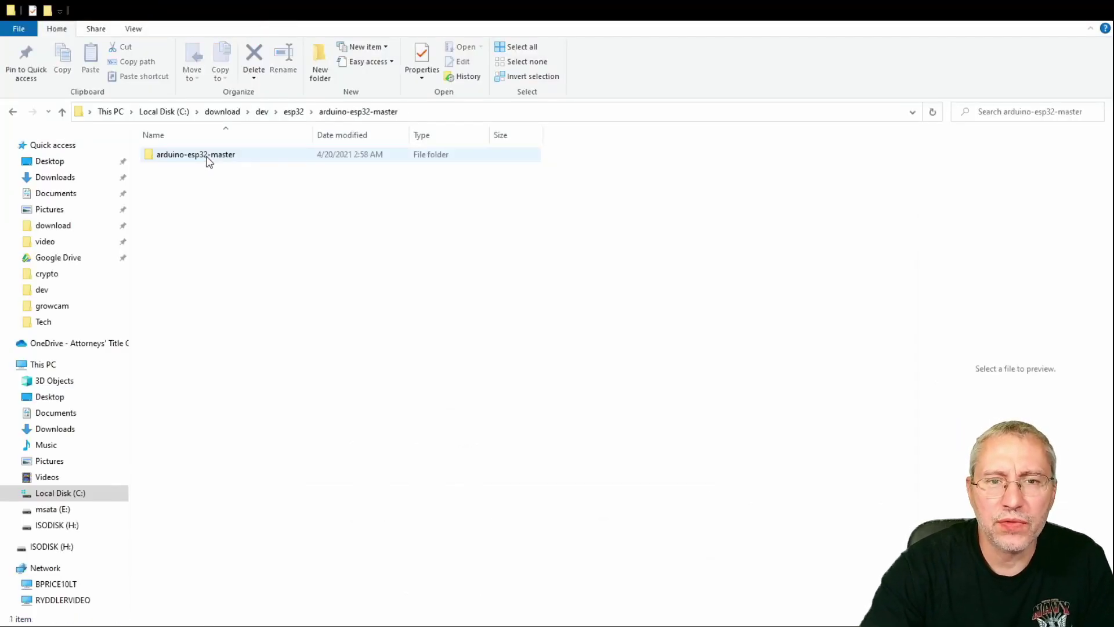
double_click(208, 157)
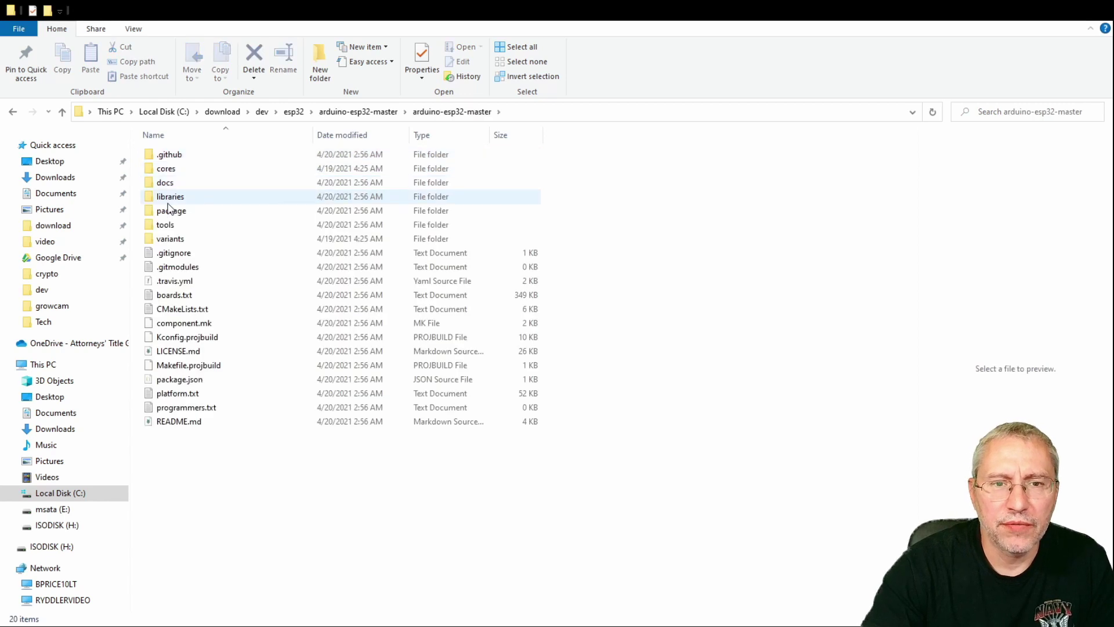
double_click(168, 201)
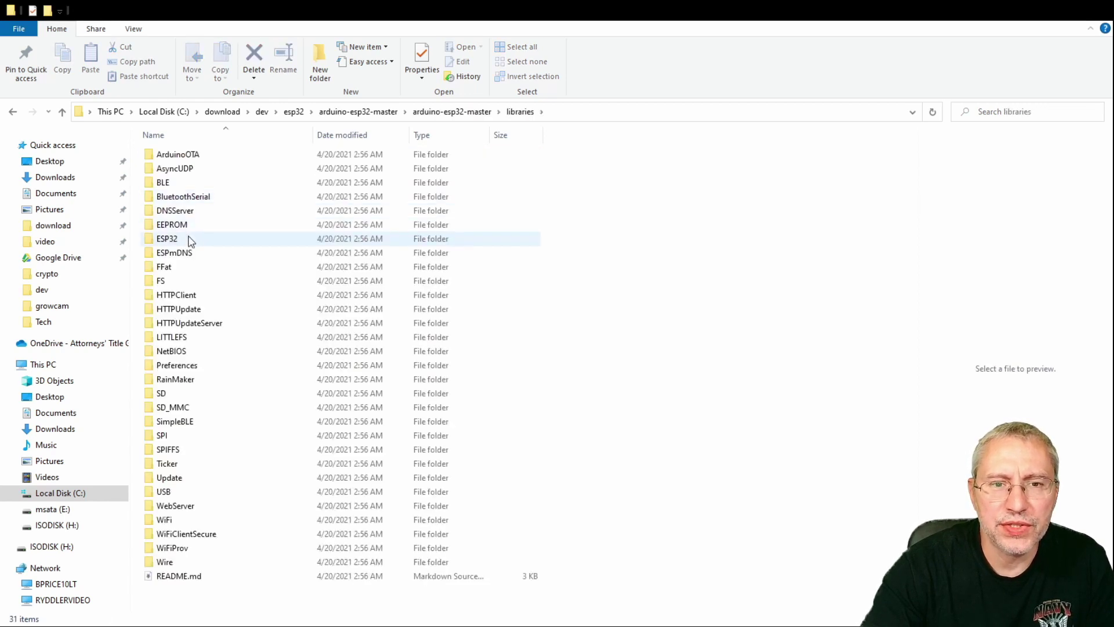
double_click(168, 239)
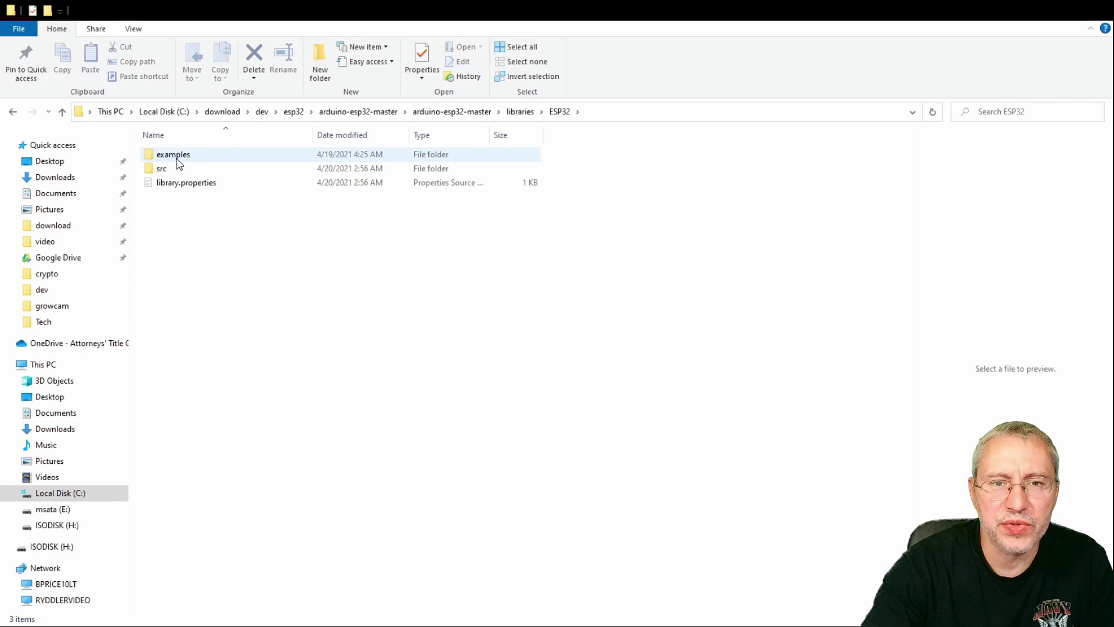
double_click(176, 157)
double_click(177, 174)
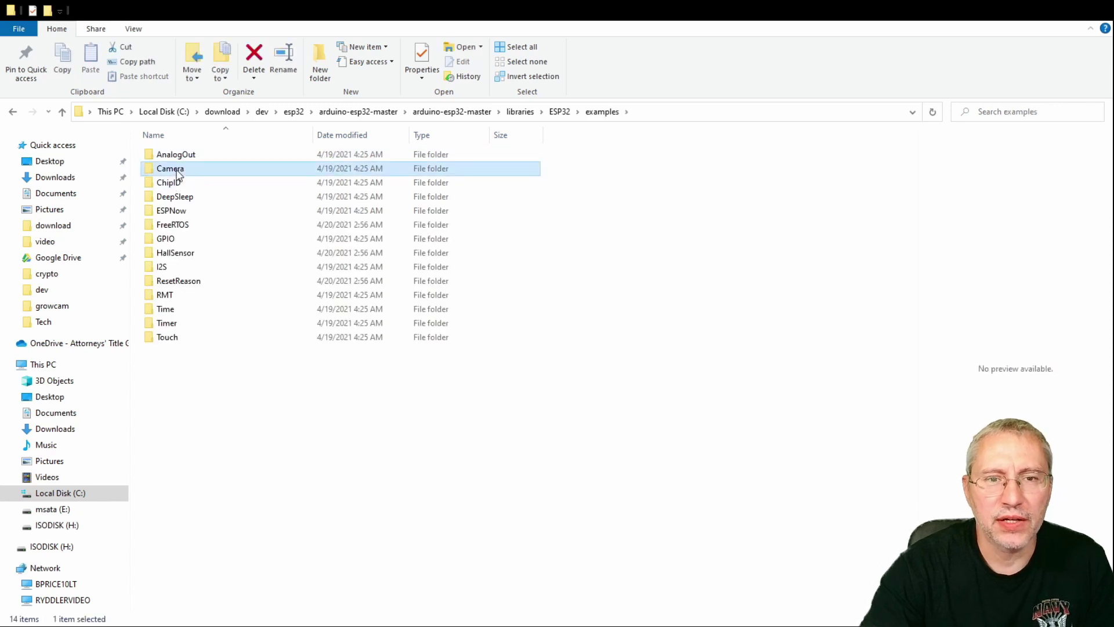
double_click(181, 158)
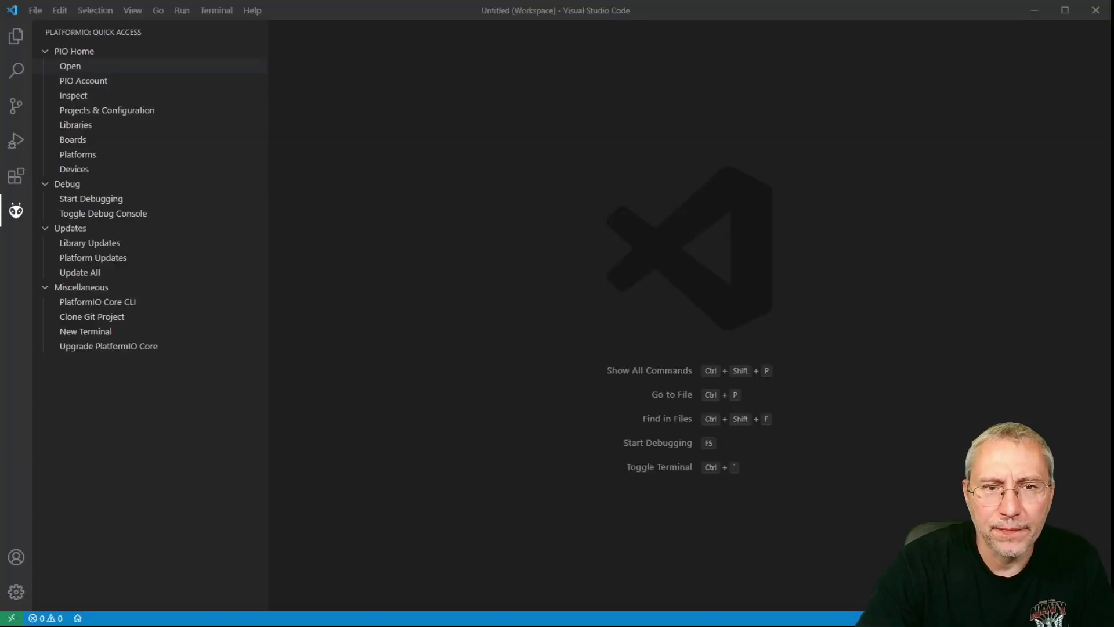
Start a PlatformIO Arduino project import with the AI Thinker ESP32-CAM board
left_click(71, 67)
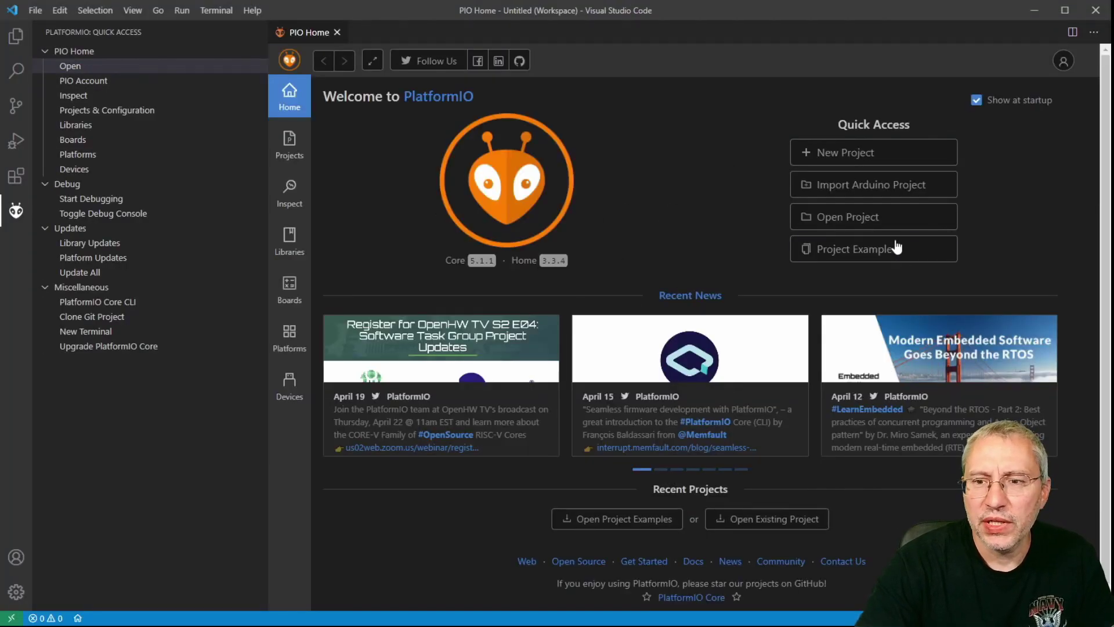
left_click(855, 186)
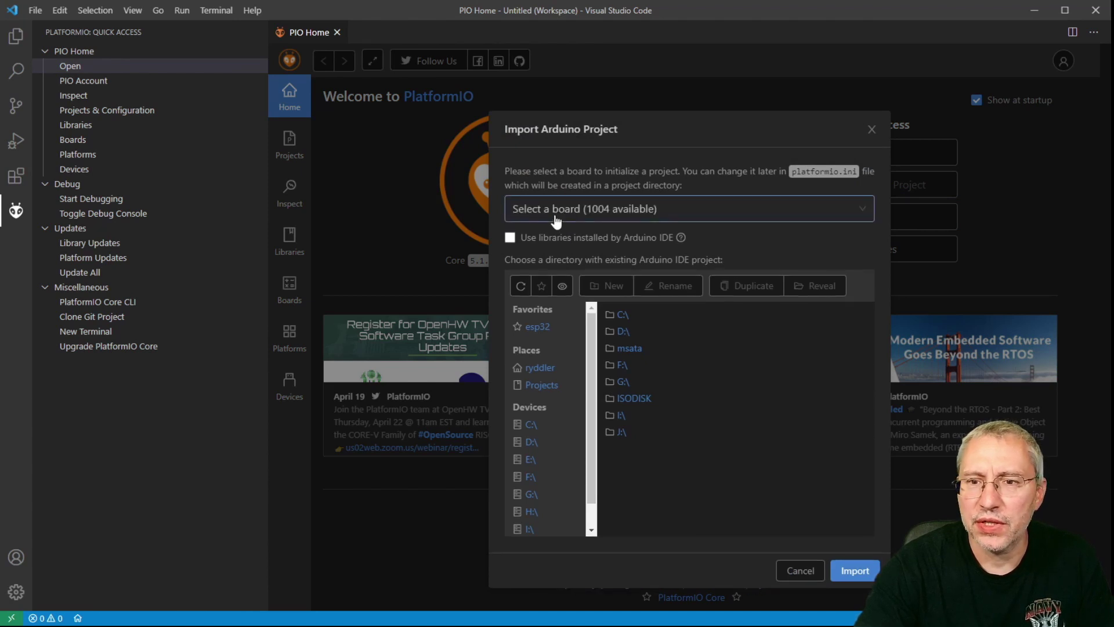
left_click(556, 219)
type("ai")
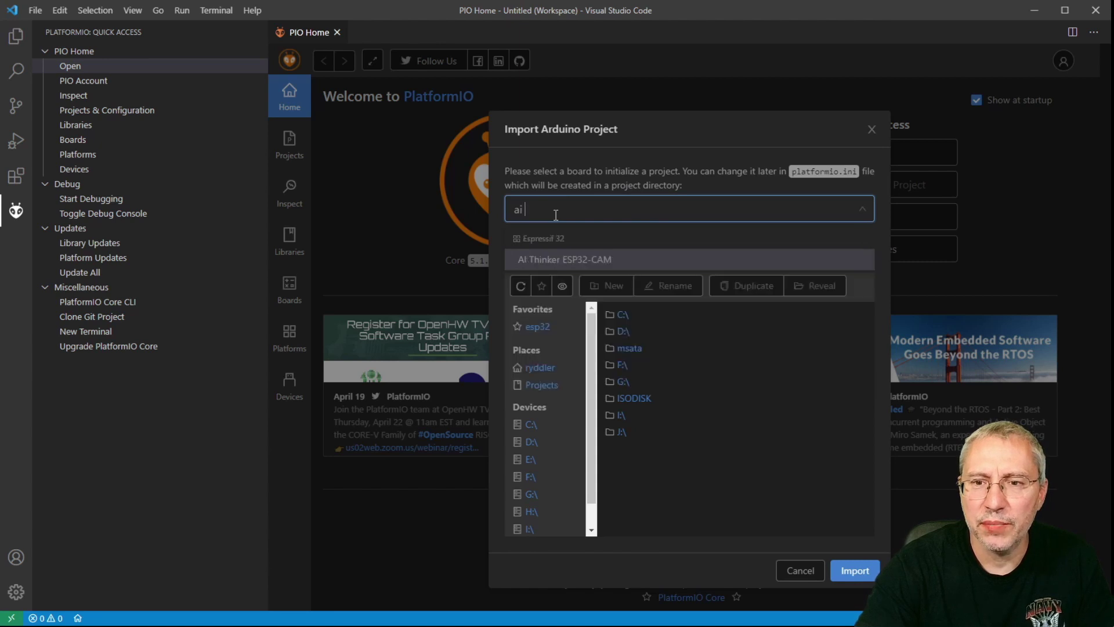
left_click(561, 259)
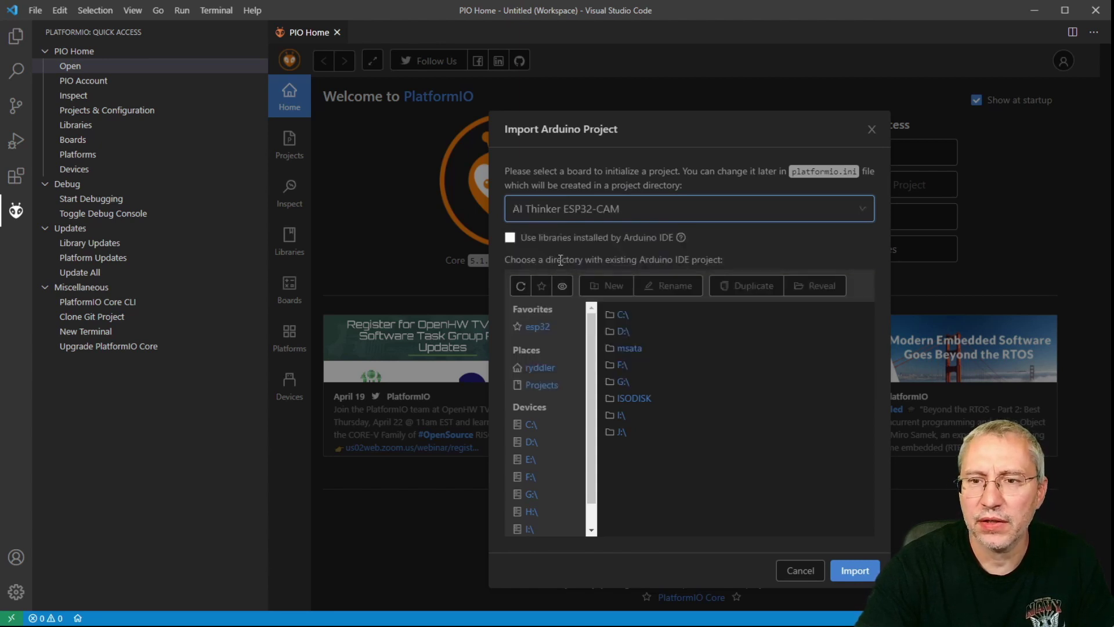
Select the CameraWebServer example folder as the source and import the project
left_click(538, 327)
left_click(630, 341)
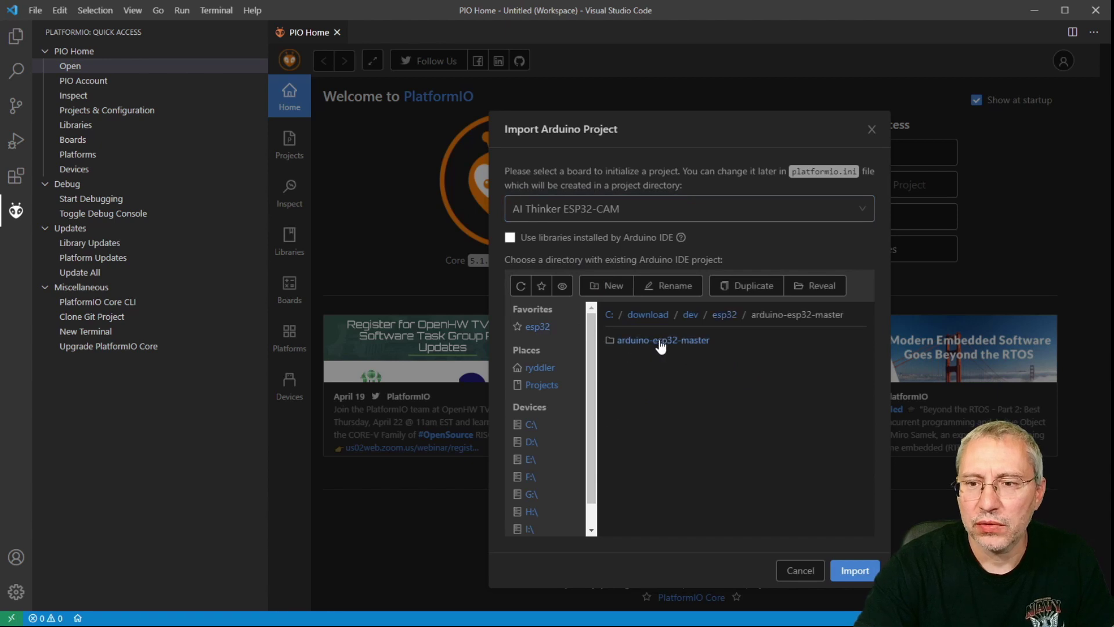
left_click(659, 341)
left_click(633, 388)
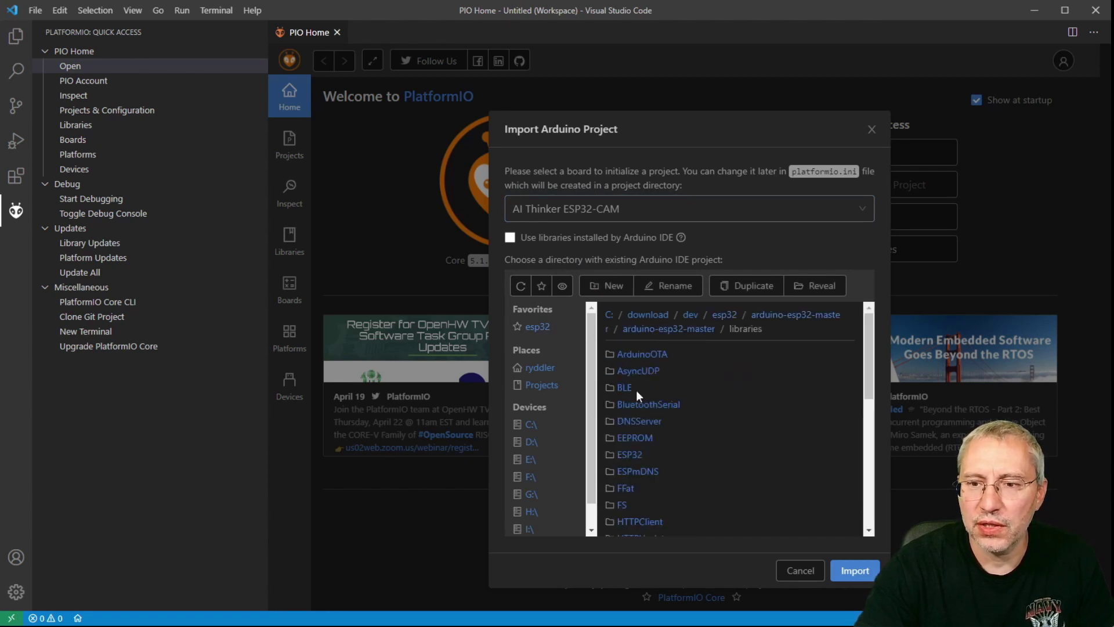
left_click(632, 455)
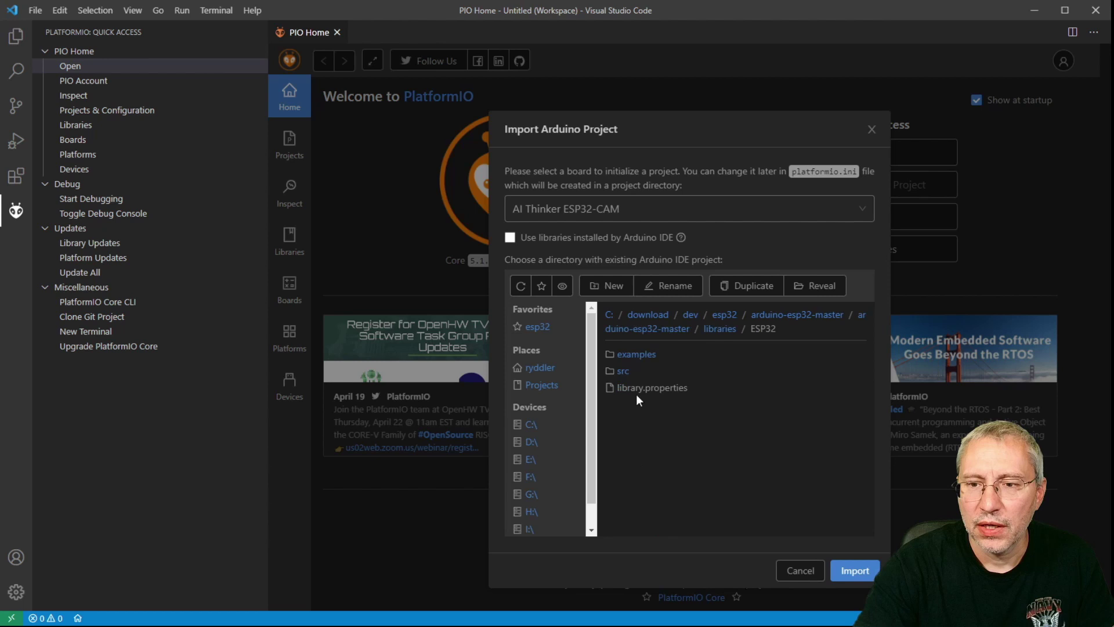
left_click(634, 357)
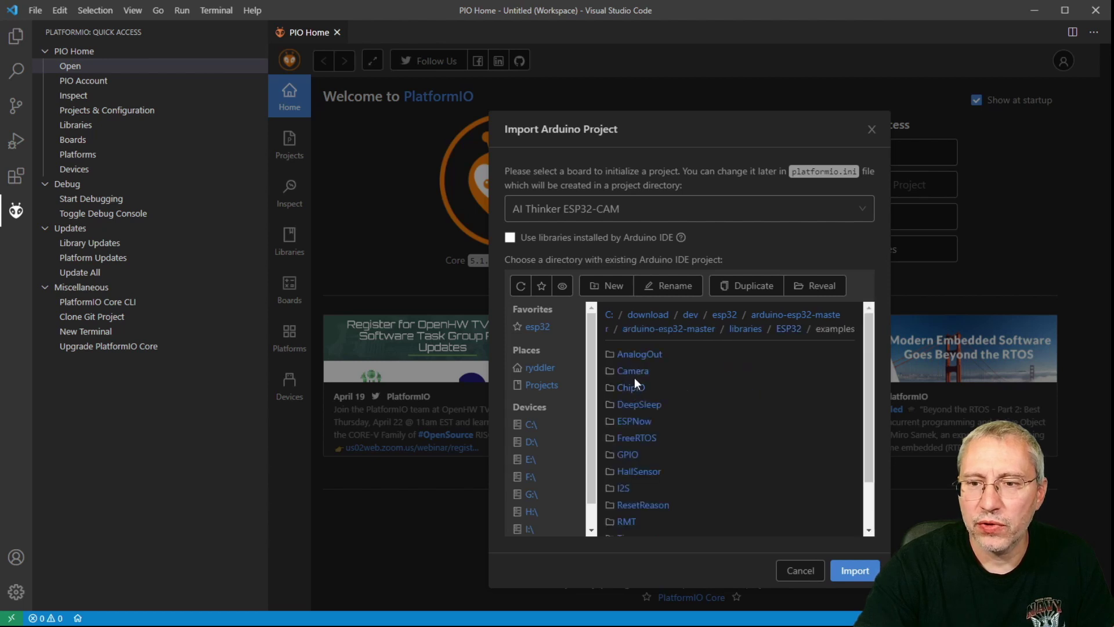
left_click(635, 377)
left_click(654, 369)
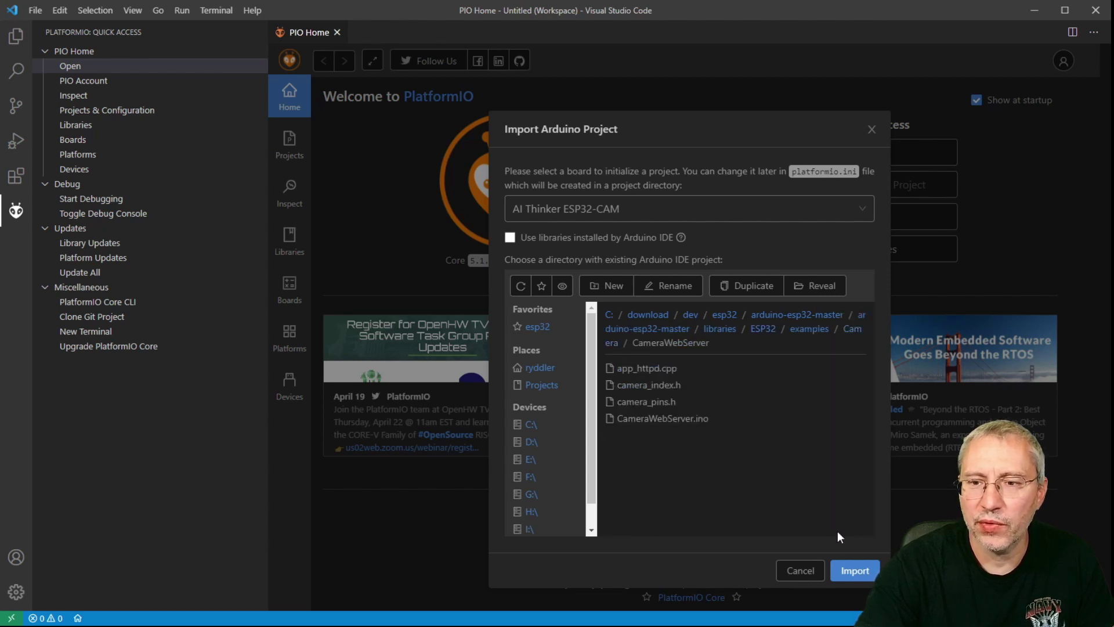
left_click(857, 572)
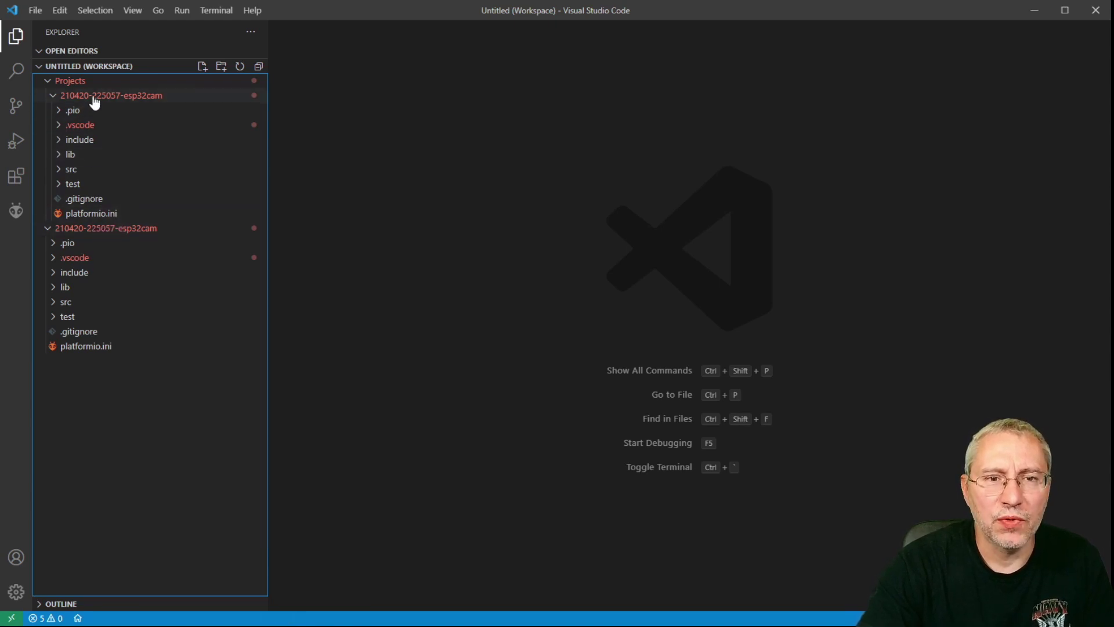
Search the PlatformIO library registry for 'esp32-cam' and open the esp32-camera library
left_click(16, 212)
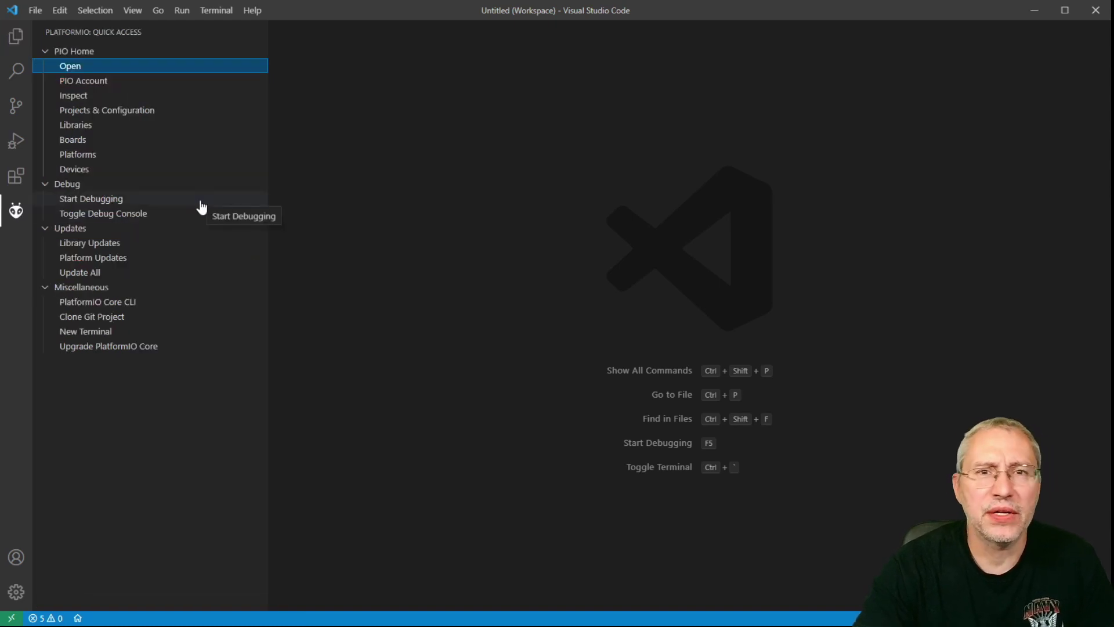
left_click(76, 68)
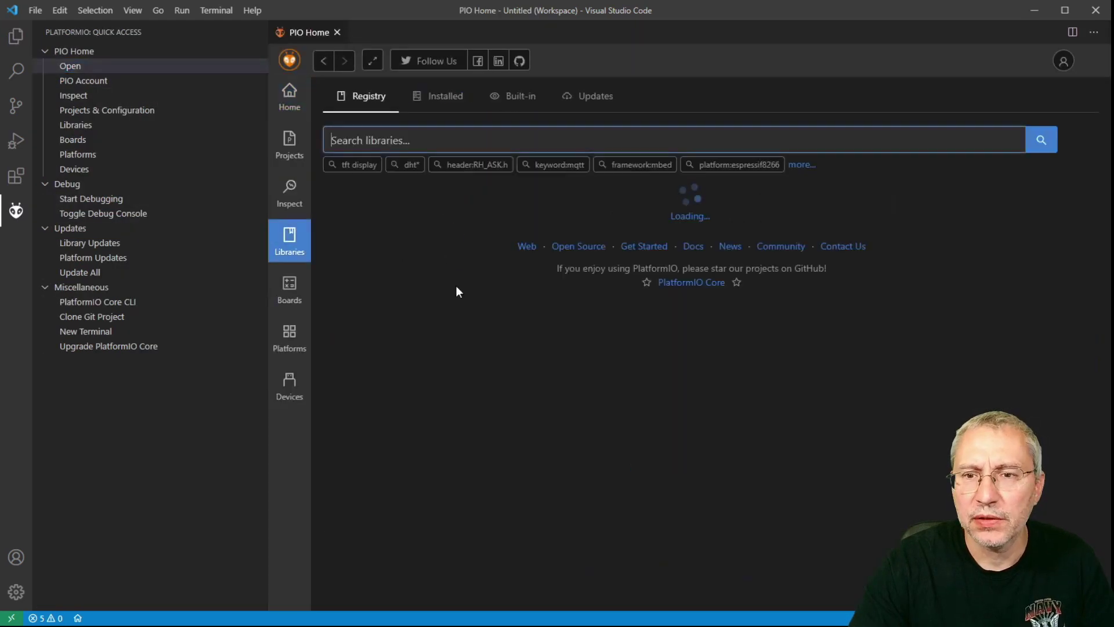
type("e")
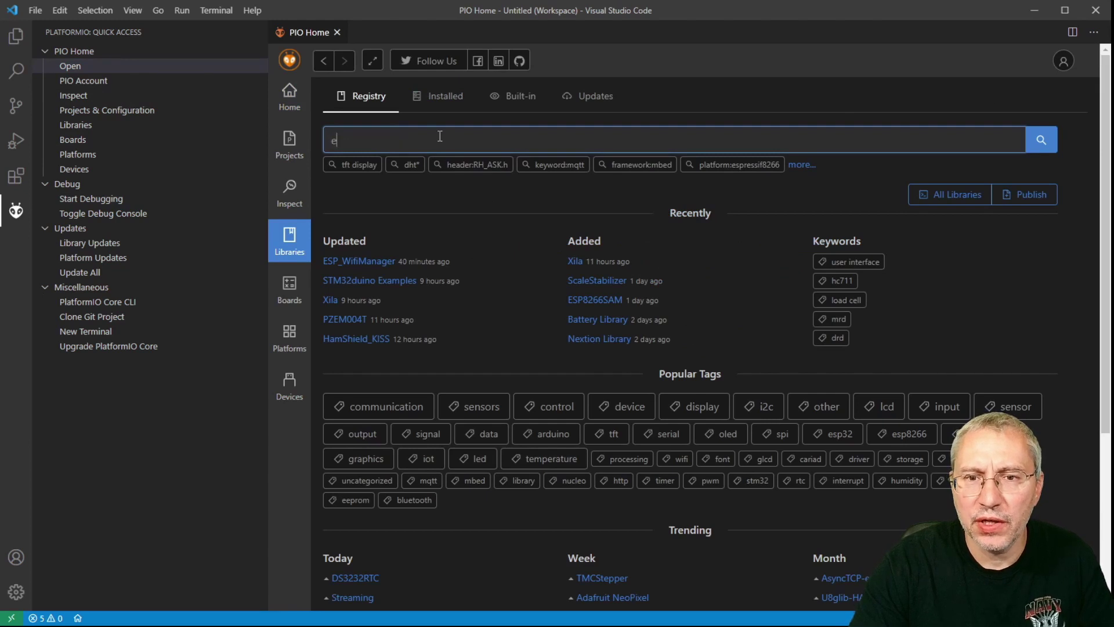
type("sp32-cam")
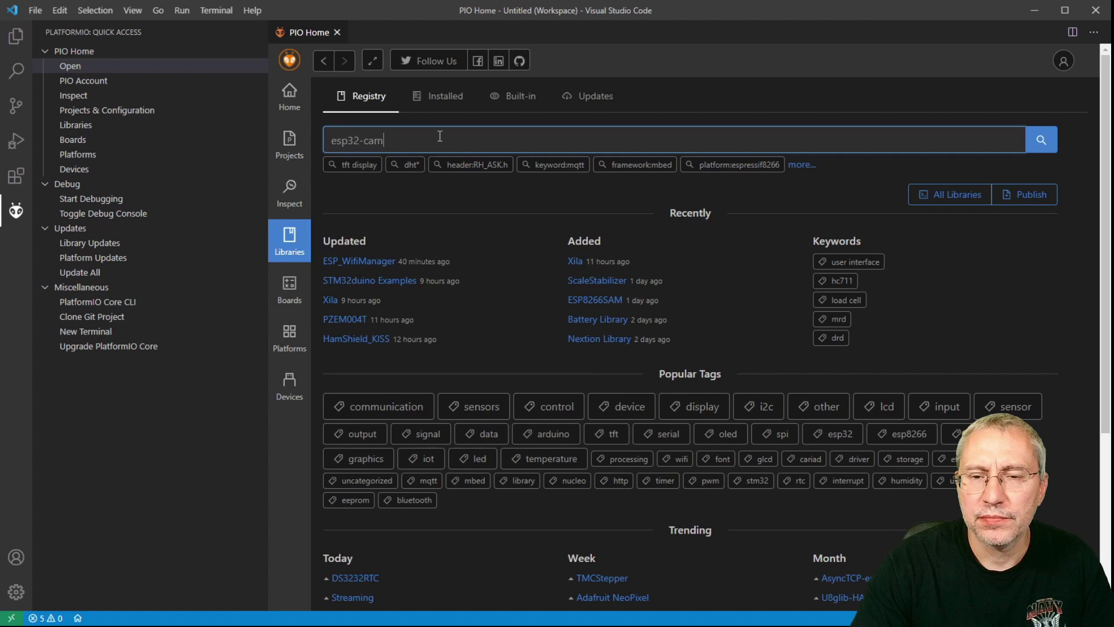
left_click(1041, 139)
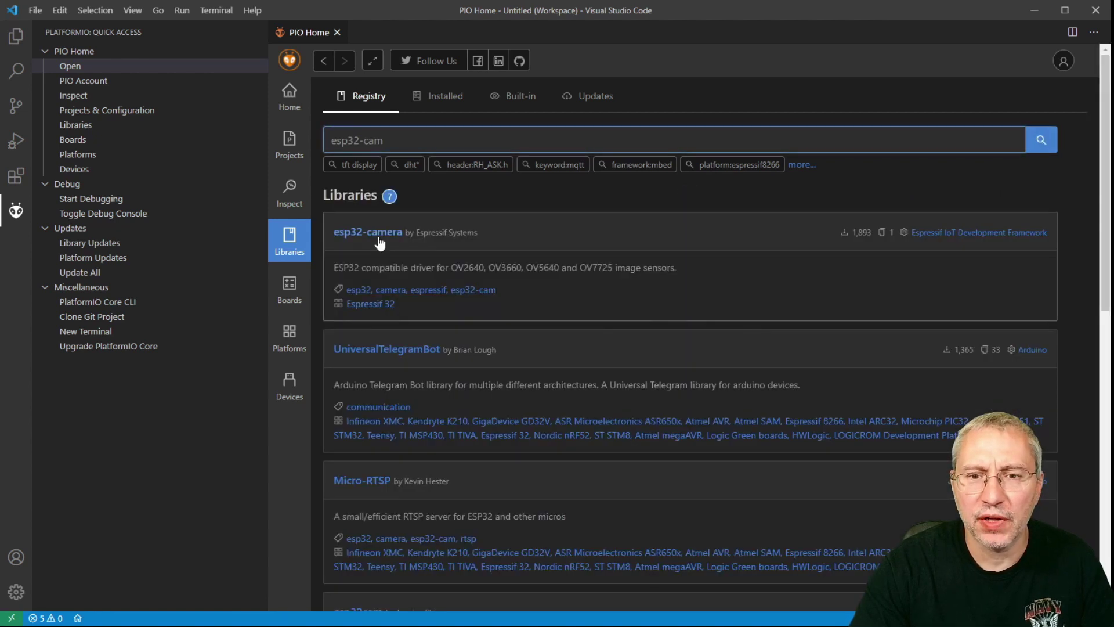
left_click(378, 234)
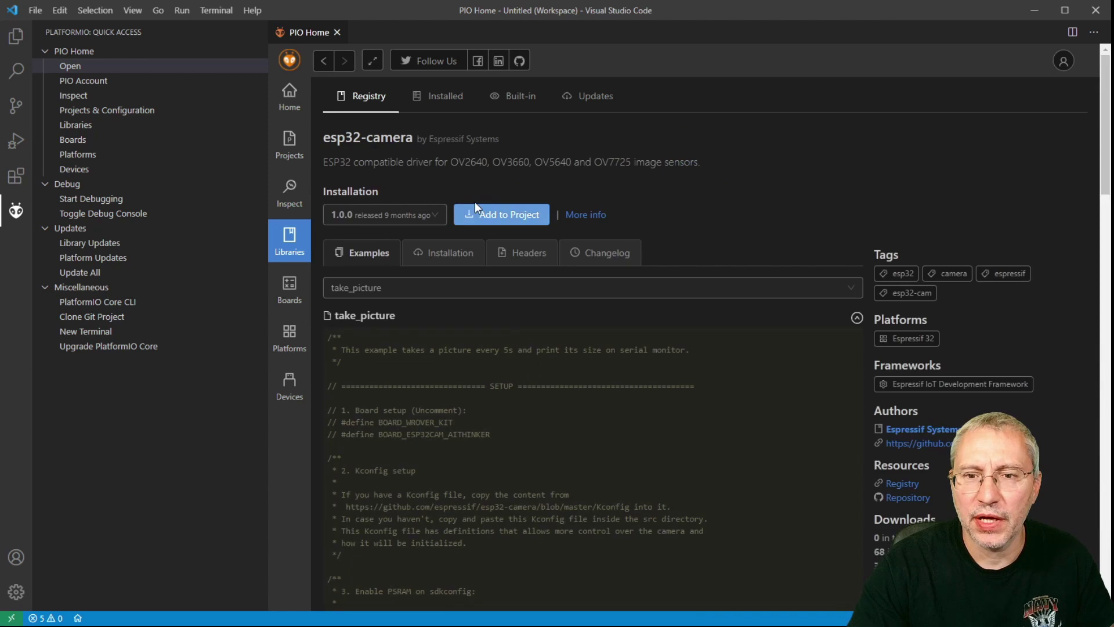
left_click(488, 217)
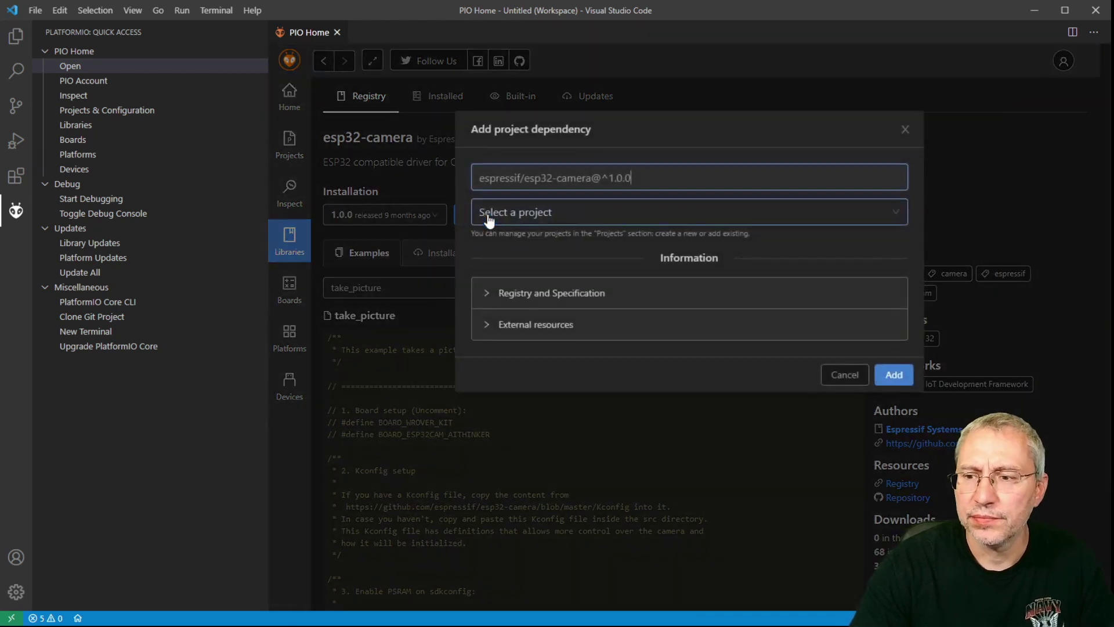
left_click(901, 210)
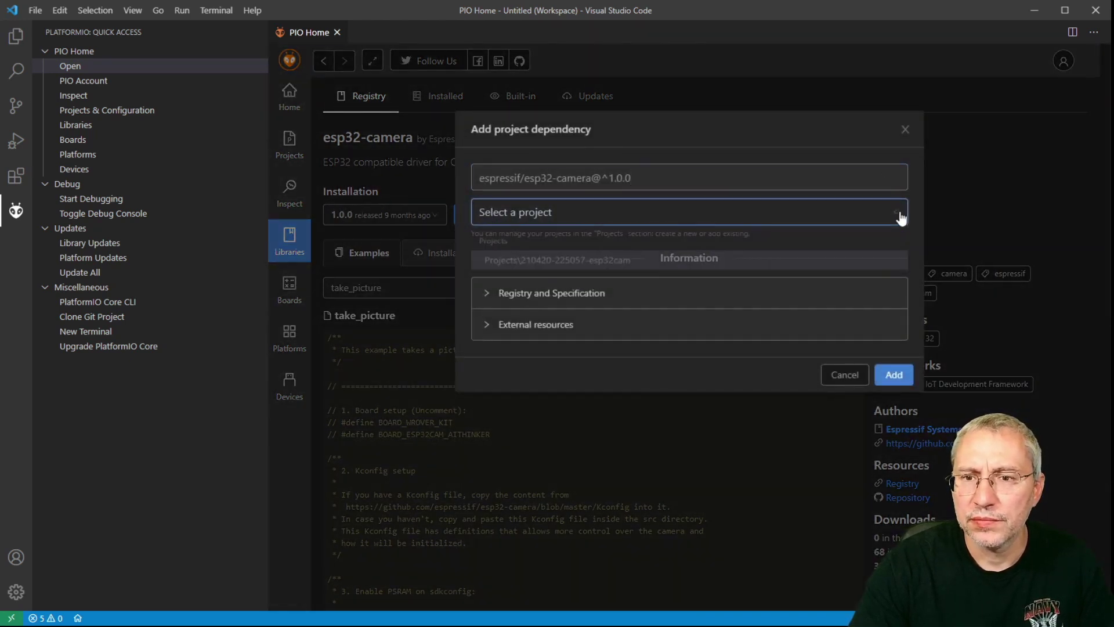
left_click(587, 268)
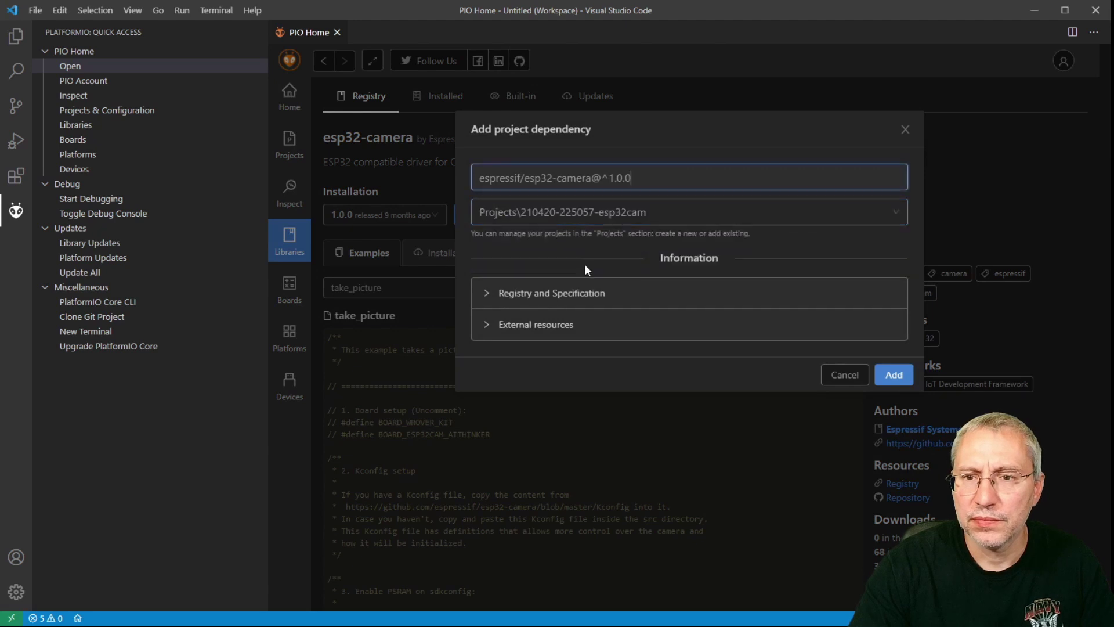
left_click(901, 378)
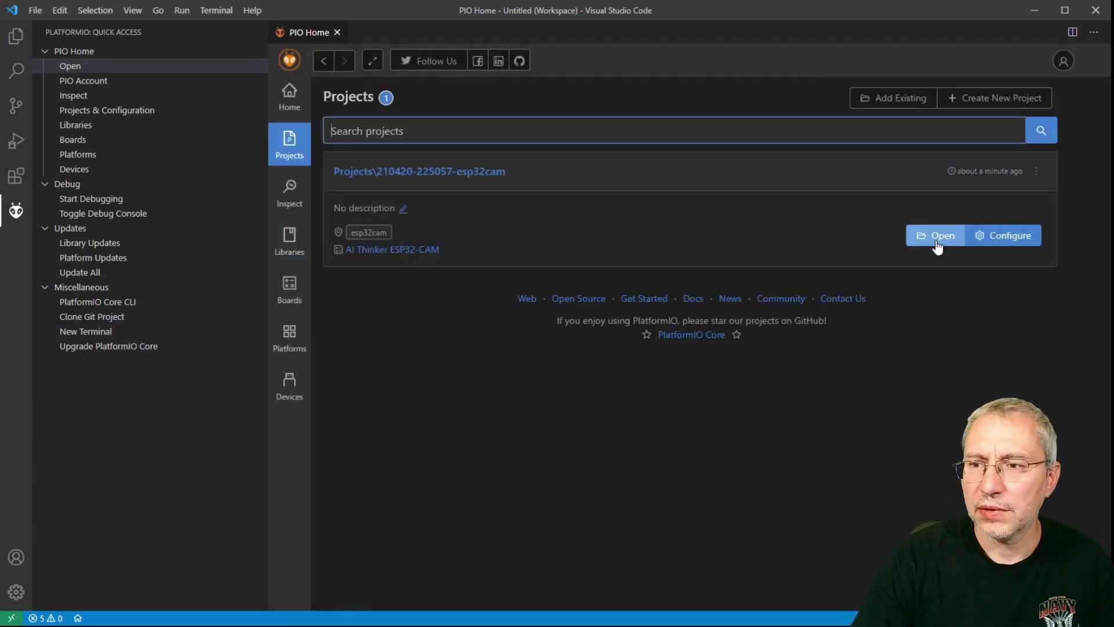
Add a monitor_port option set to com3 in the project configuration
left_click(1004, 235)
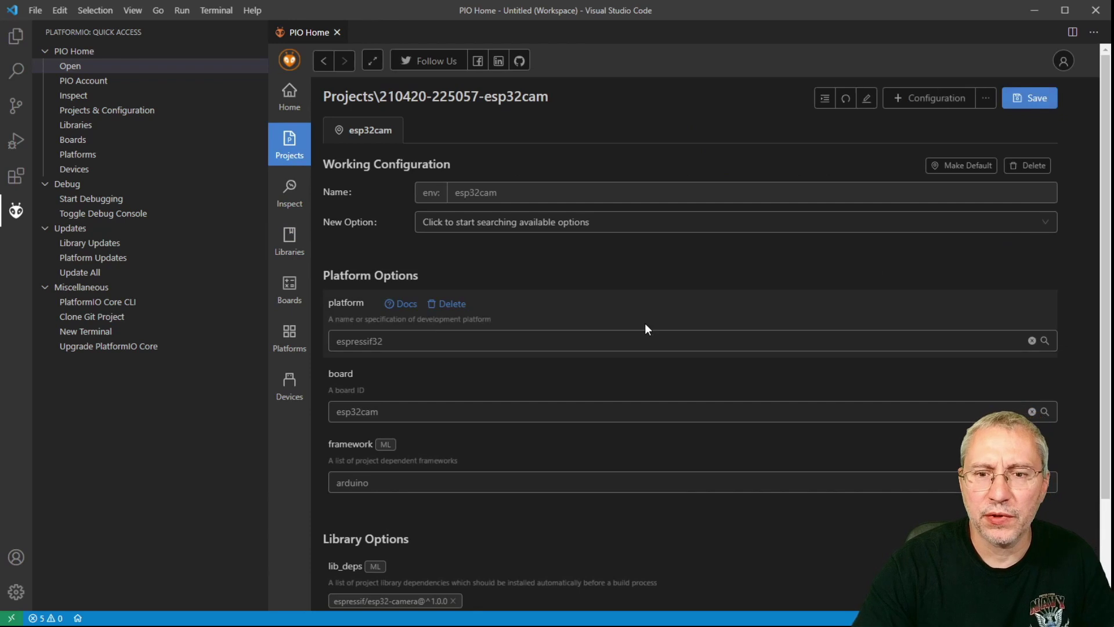
scroll(645, 323, "down", 2)
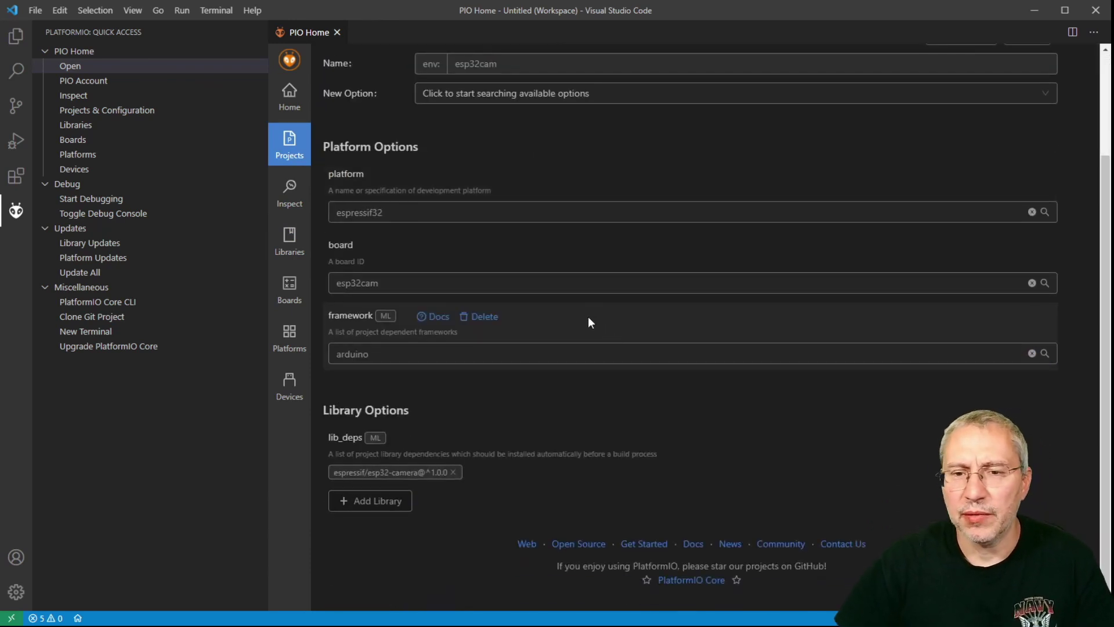
scroll(561, 390, "up", 3)
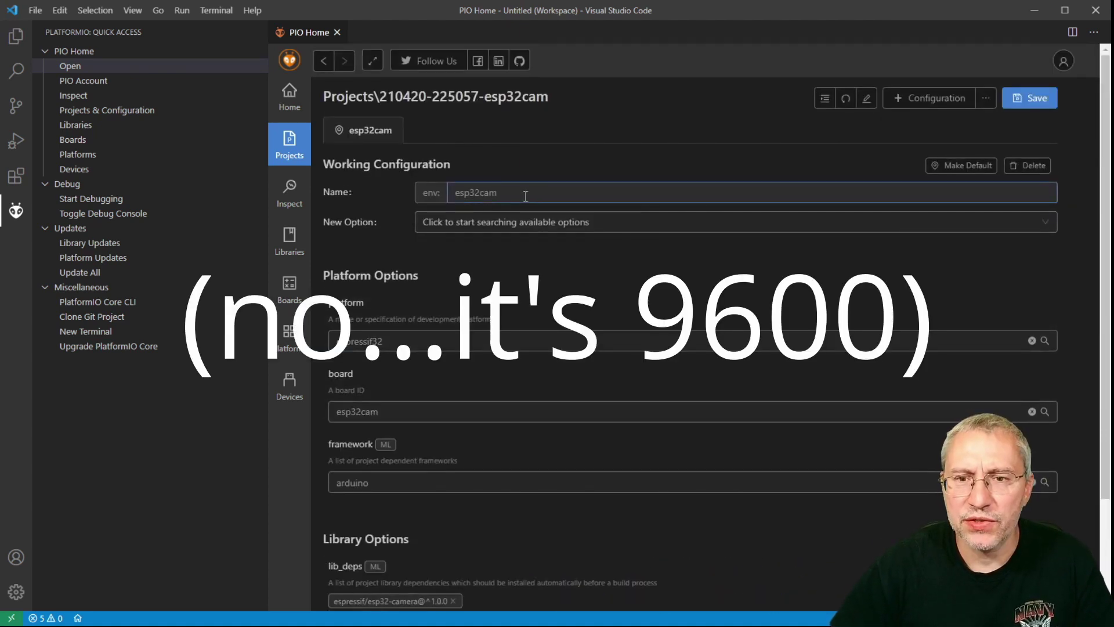
left_click(572, 222)
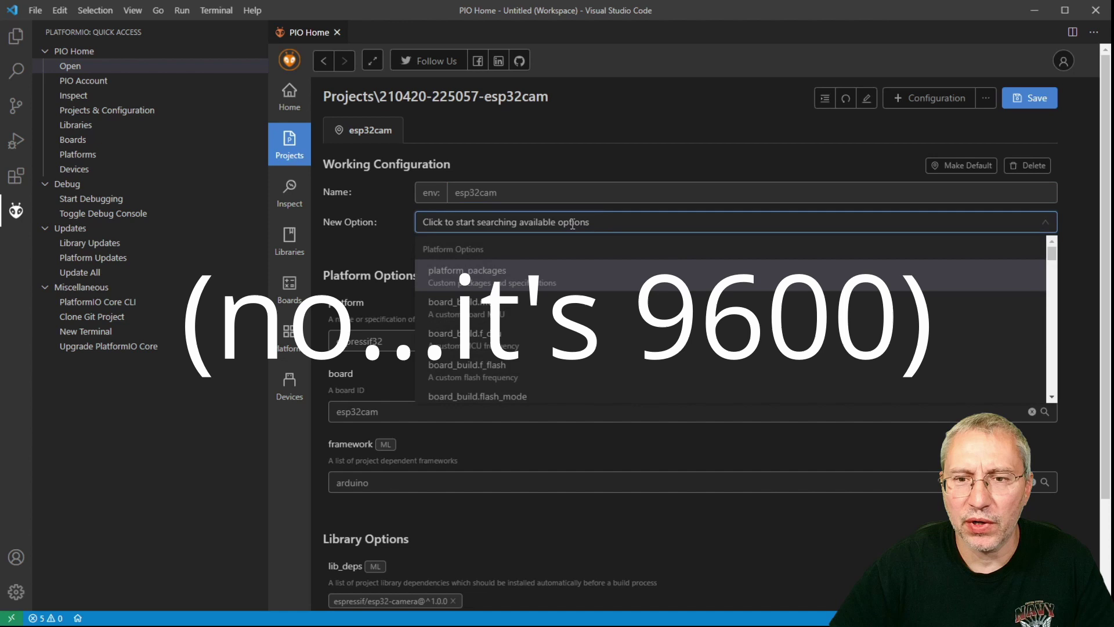
type("mon")
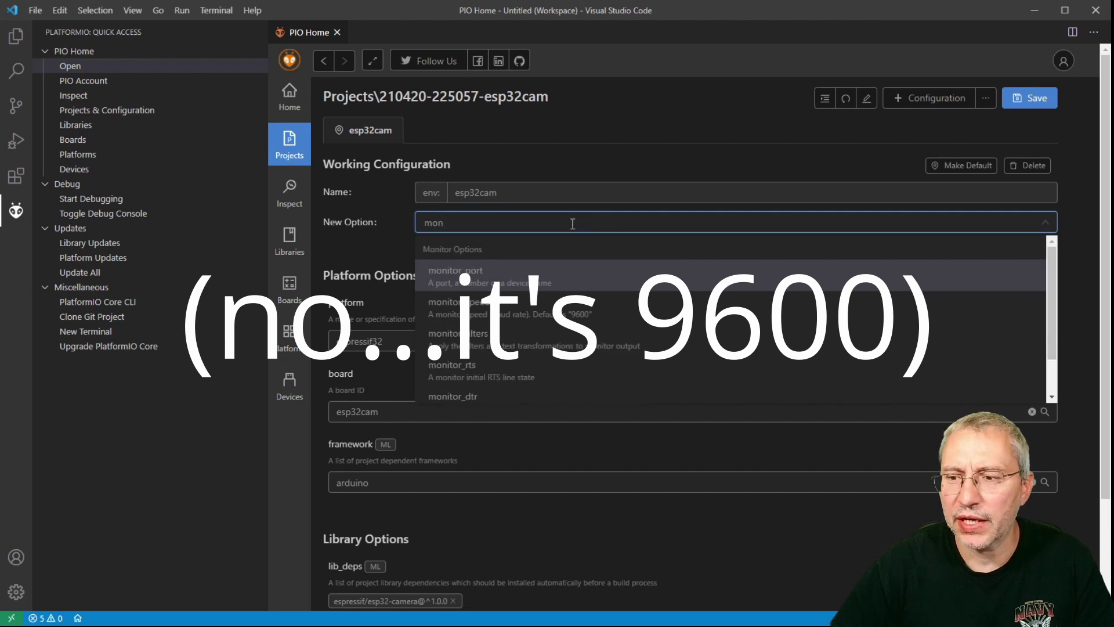
left_click(535, 273)
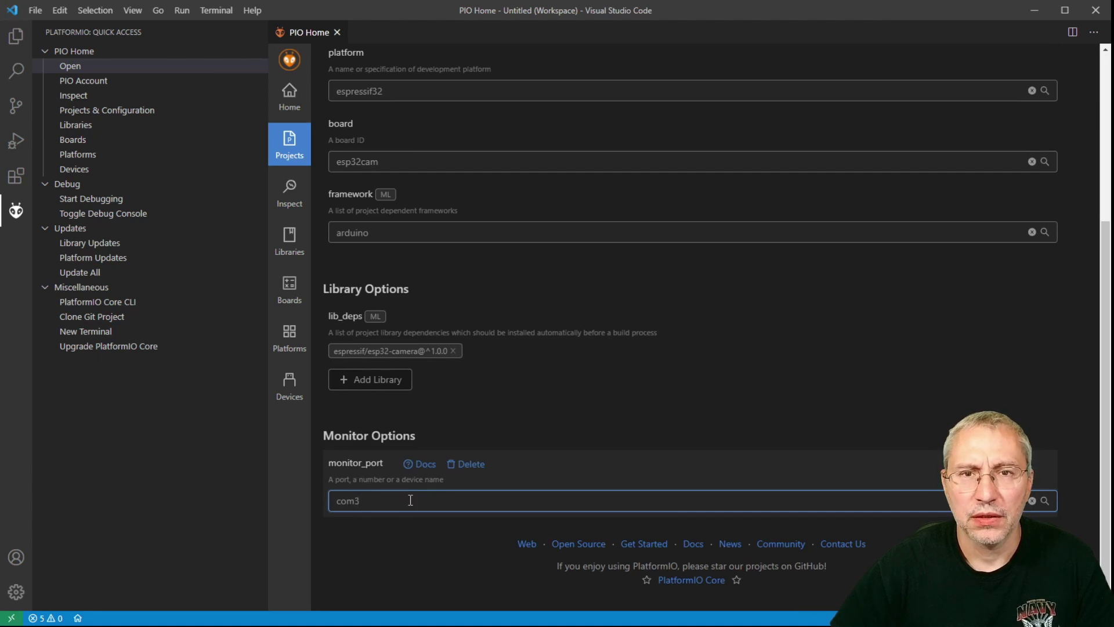
left_click(552, 381)
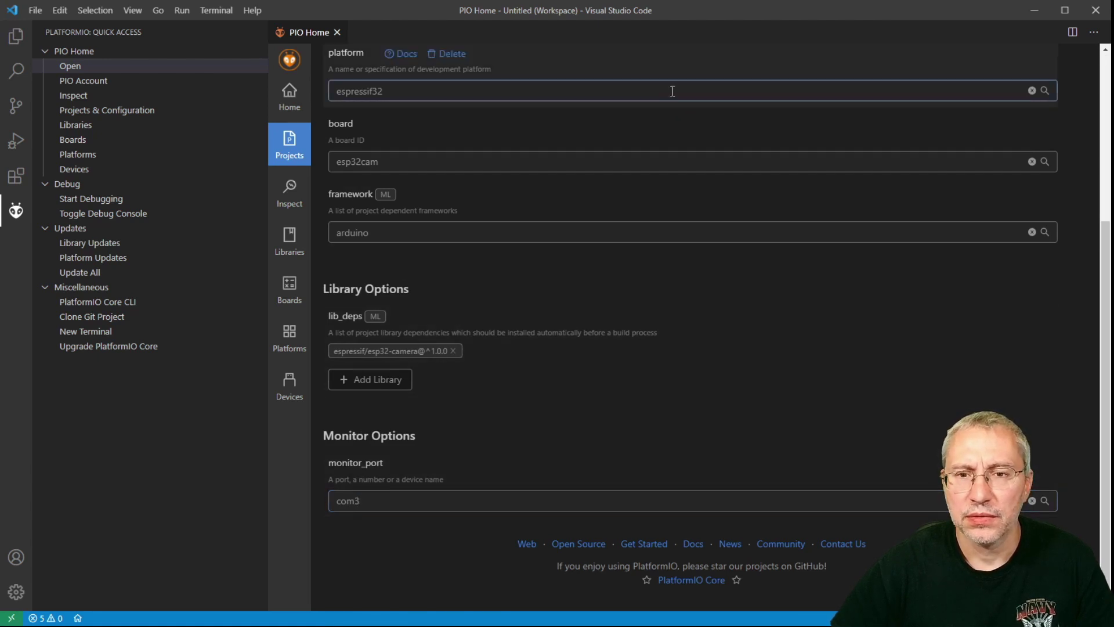
Add monitor_speed 115200 and save the project configuration
scroll(672, 91, "up", 3)
left_click(597, 174)
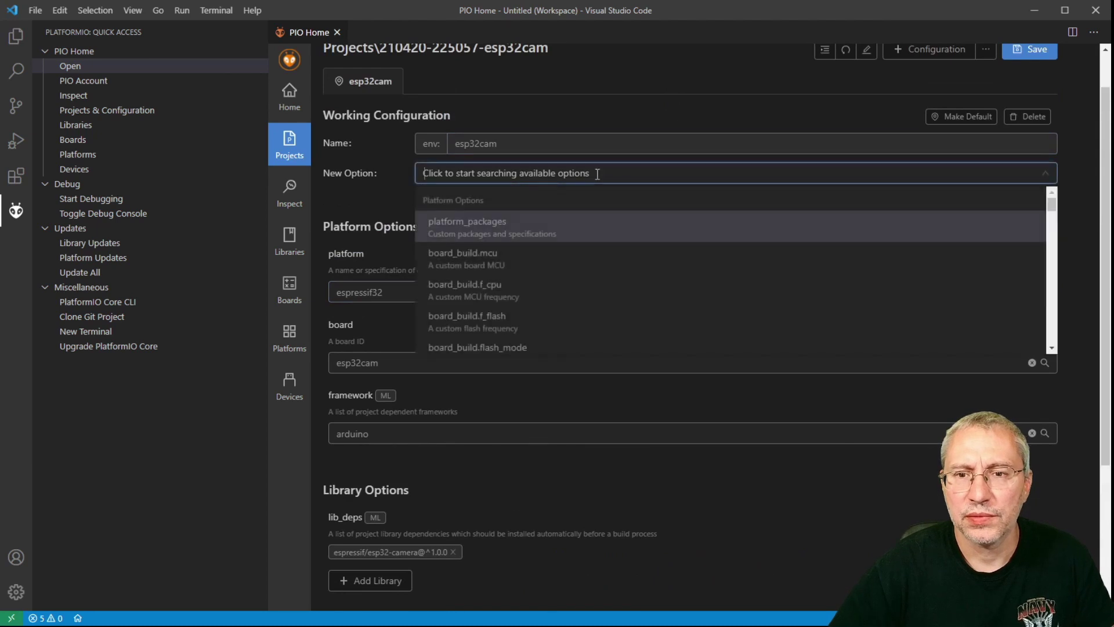
type("mon")
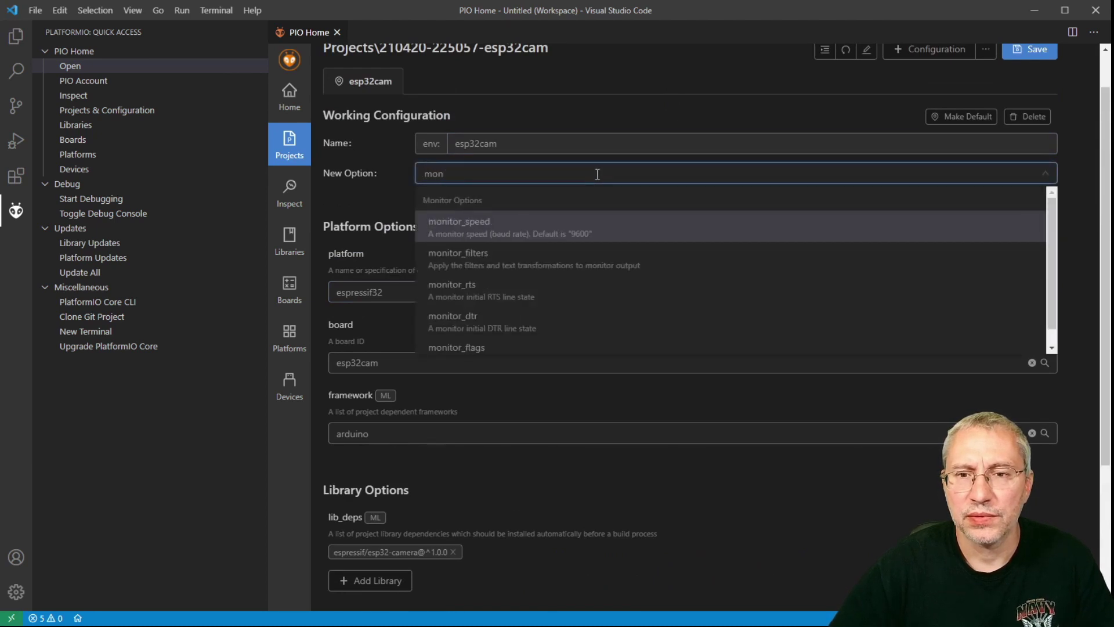
left_click(555, 232)
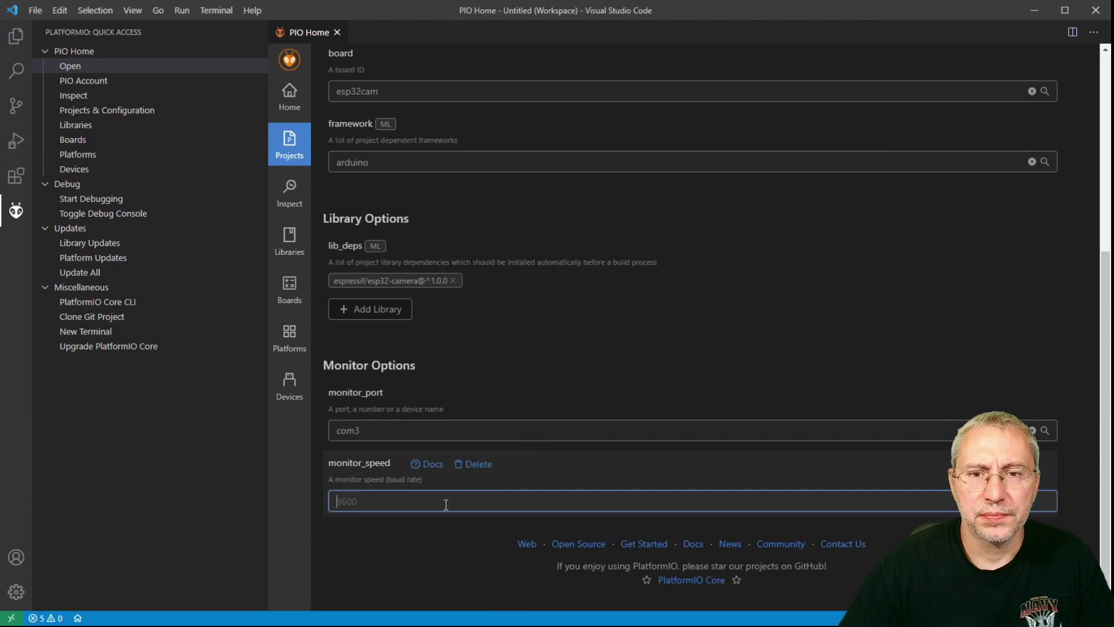
type("11")
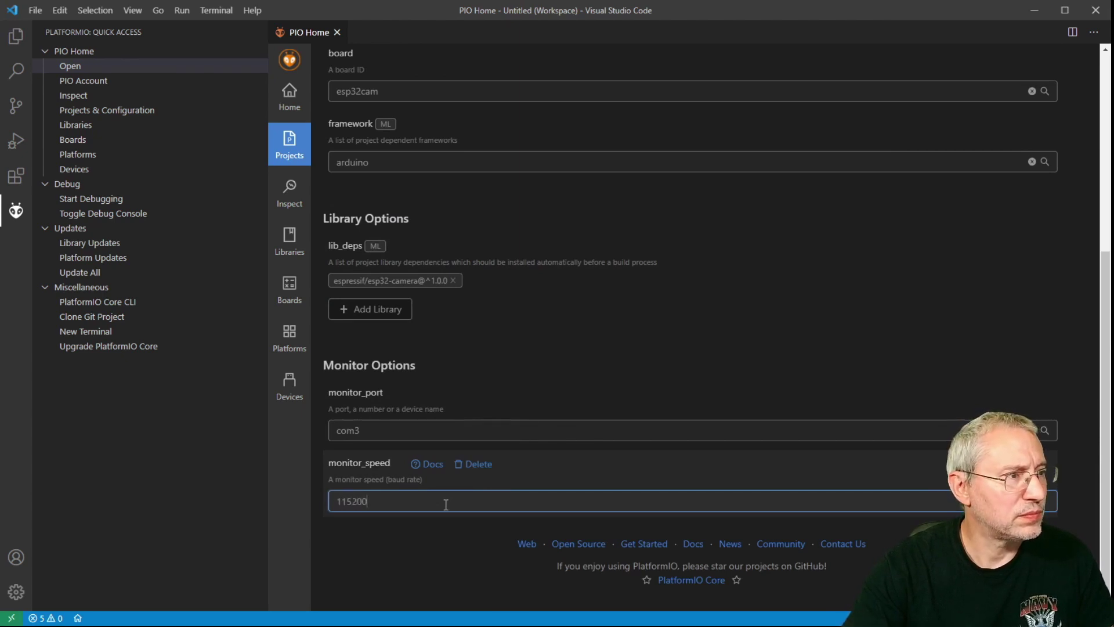
type("5200")
scroll(708, 263, "up", 5)
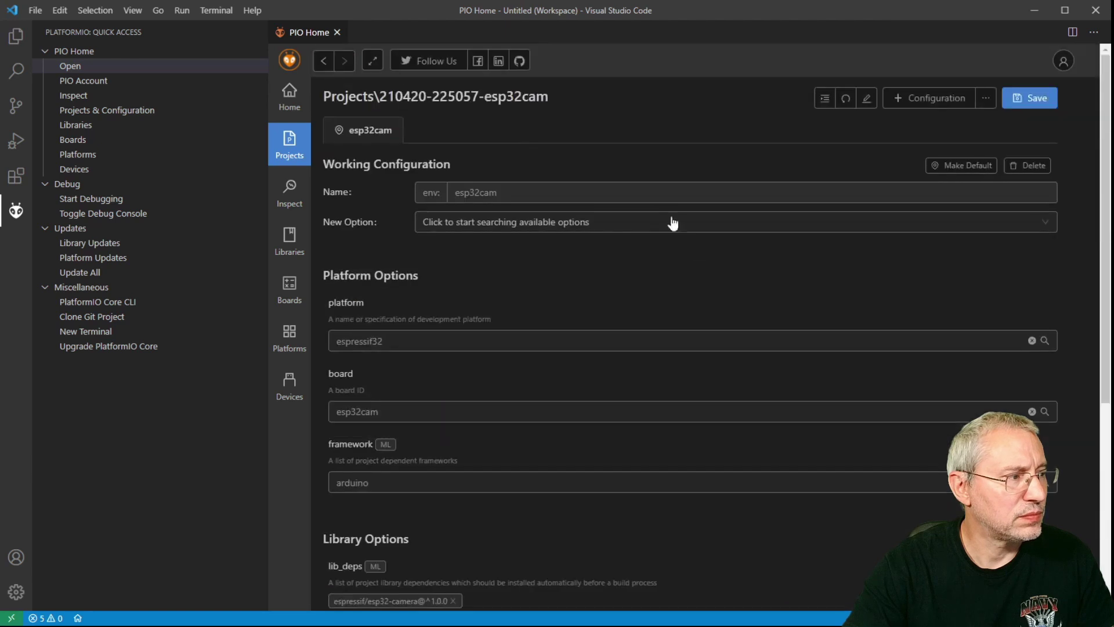
left_click(1039, 98)
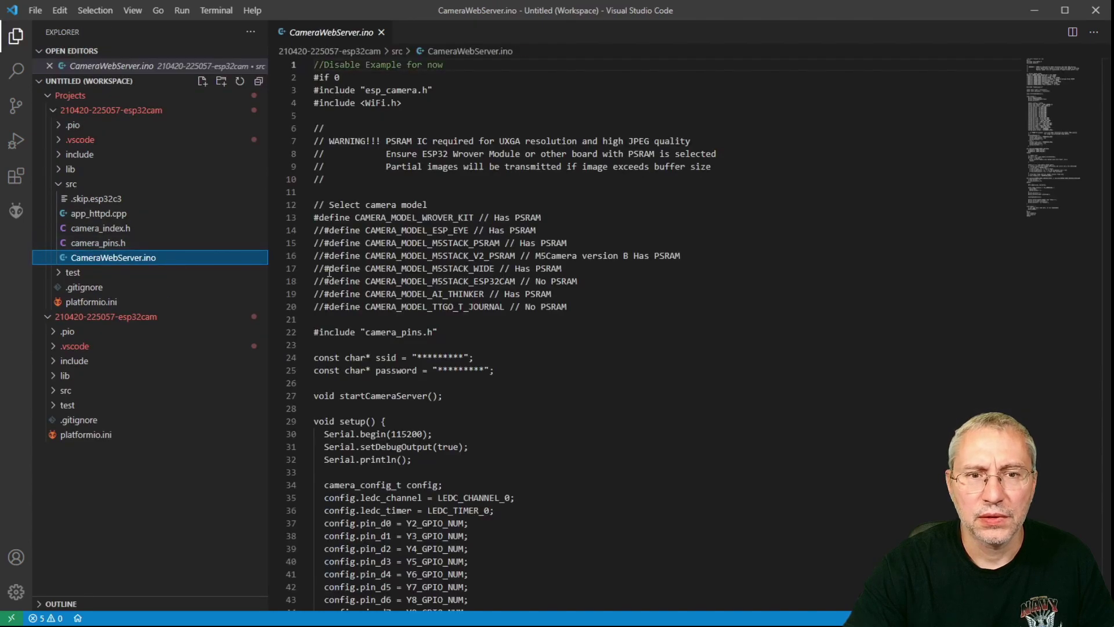
Delete the disabling comment and #if 0 line at the top of CameraWebServer.ino
left_click(502, 79)
key("Up")
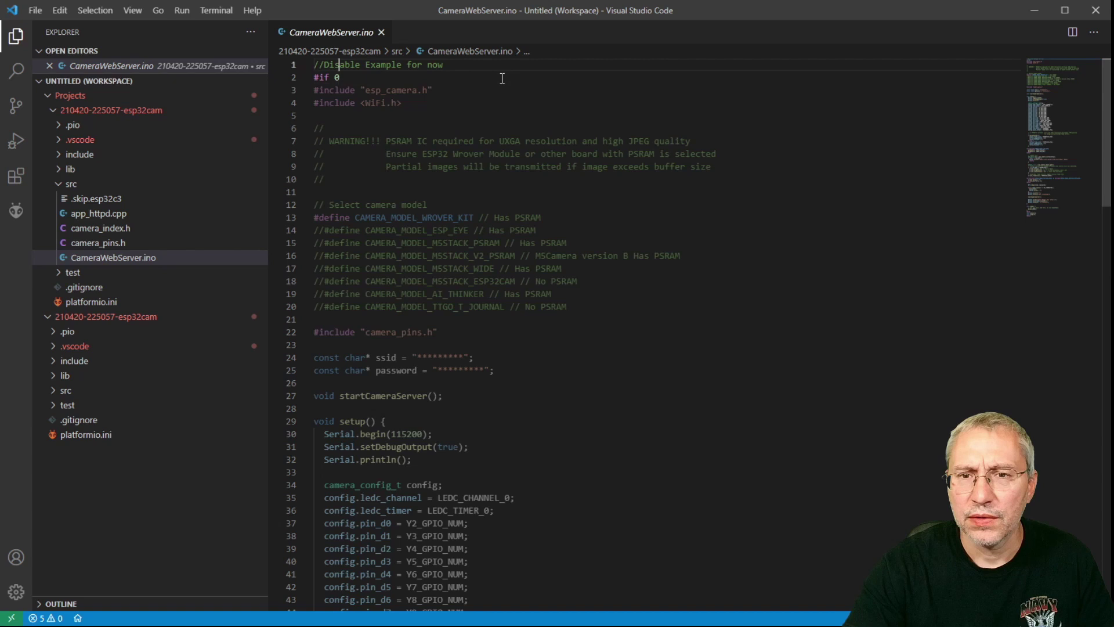
key("Home")
key("shift+Down")
key("shift+Down")
key("Delete")
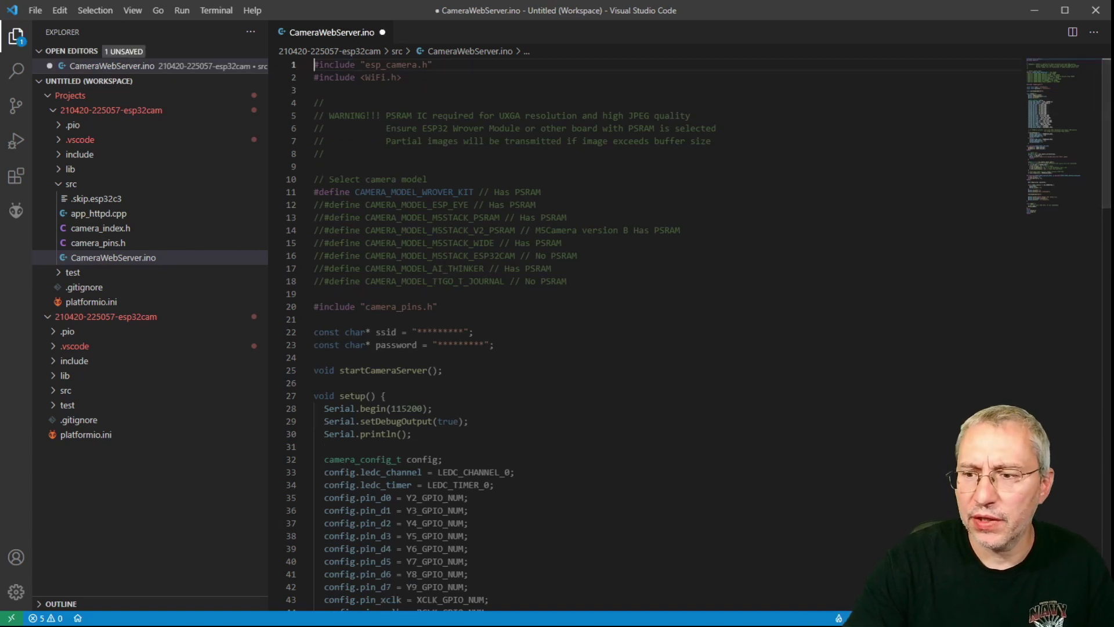
Delete the #else fallback block and #endif at the end of CameraWebServer.ino, then save
left_click_drag(1107, 210, 1107, 551)
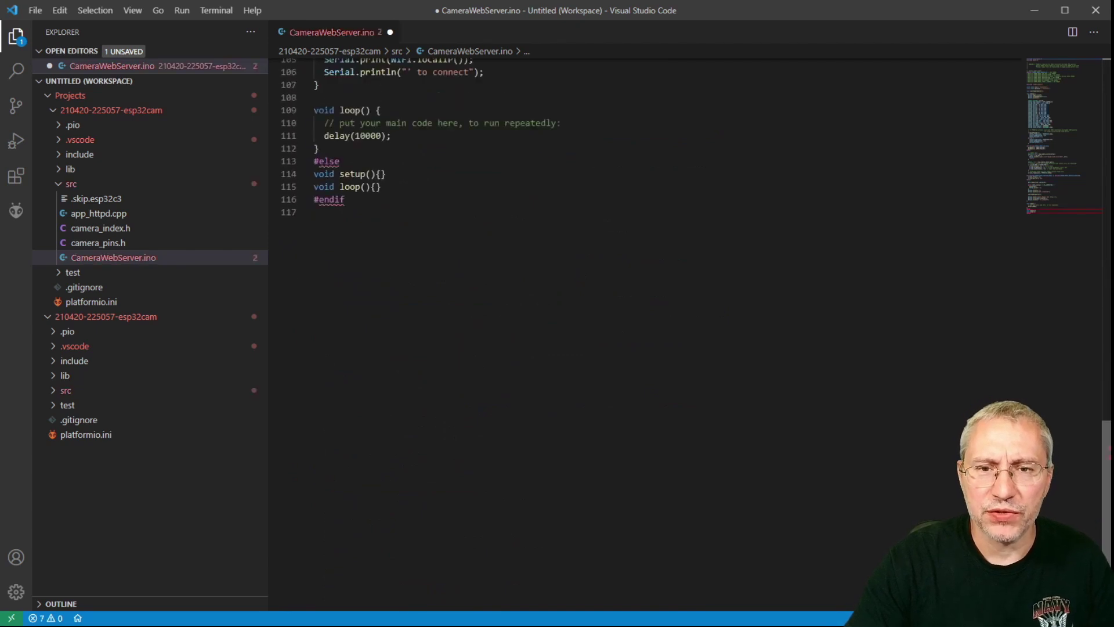
left_click(364, 158)
key("Home")
key("shift+Down")
key("shift+Down")
key("shift+Down")
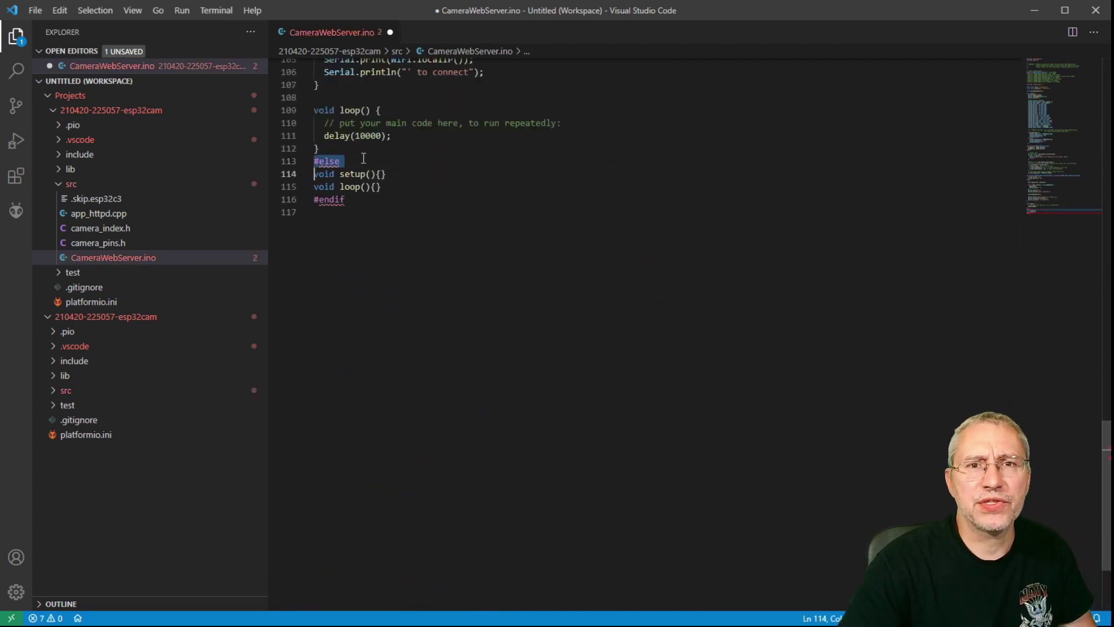
key("shift+Down")
key("Delete")
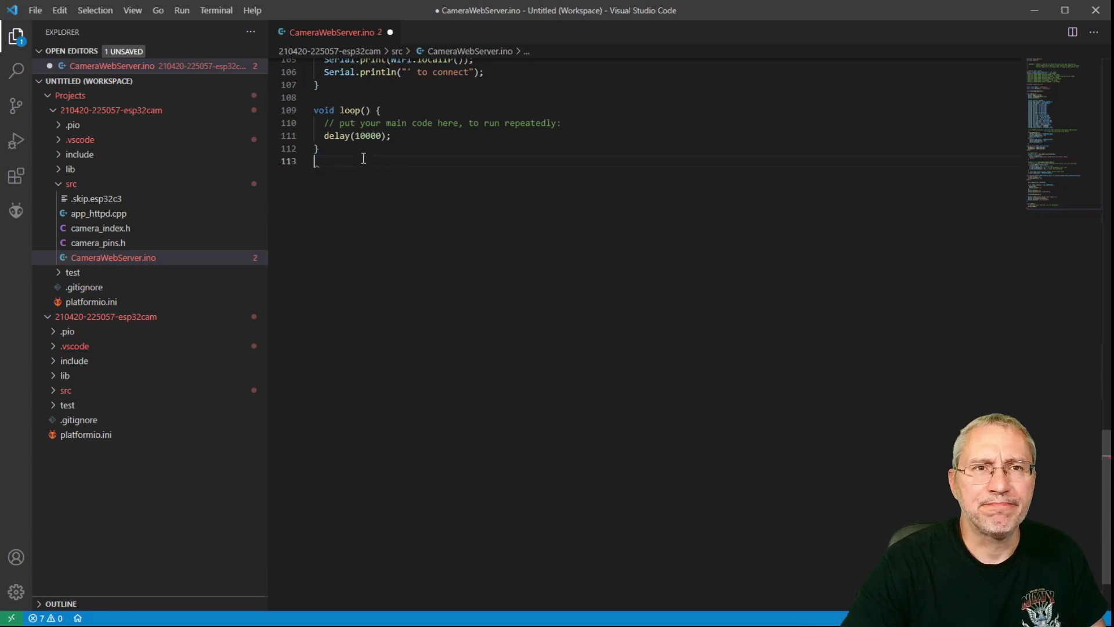
scroll(363, 158, "up", 7)
scroll(363, 158, "up", 3)
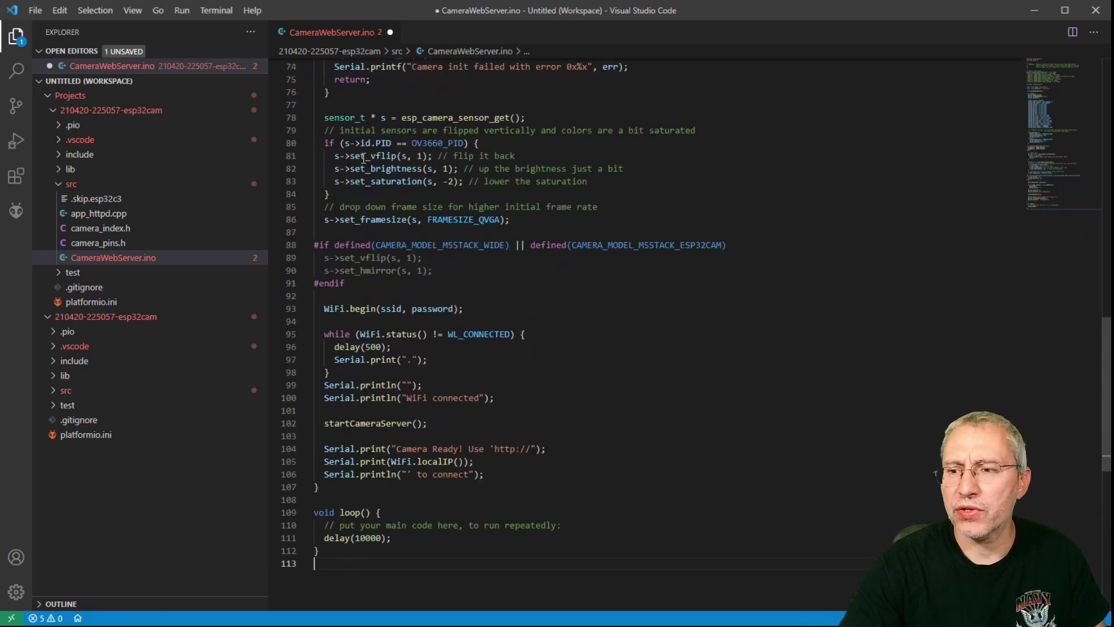
key("ctrl+s")
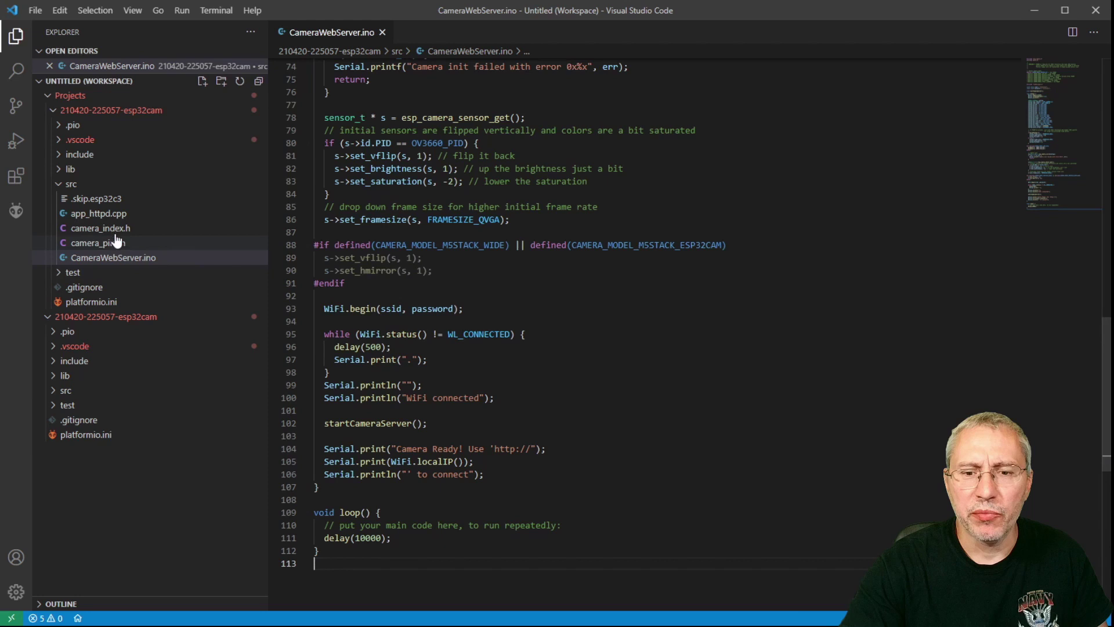
Remove the #if 0 and closing #endif lines from app_httpd.cpp, save, and return to the sketch
left_click(214, 213)
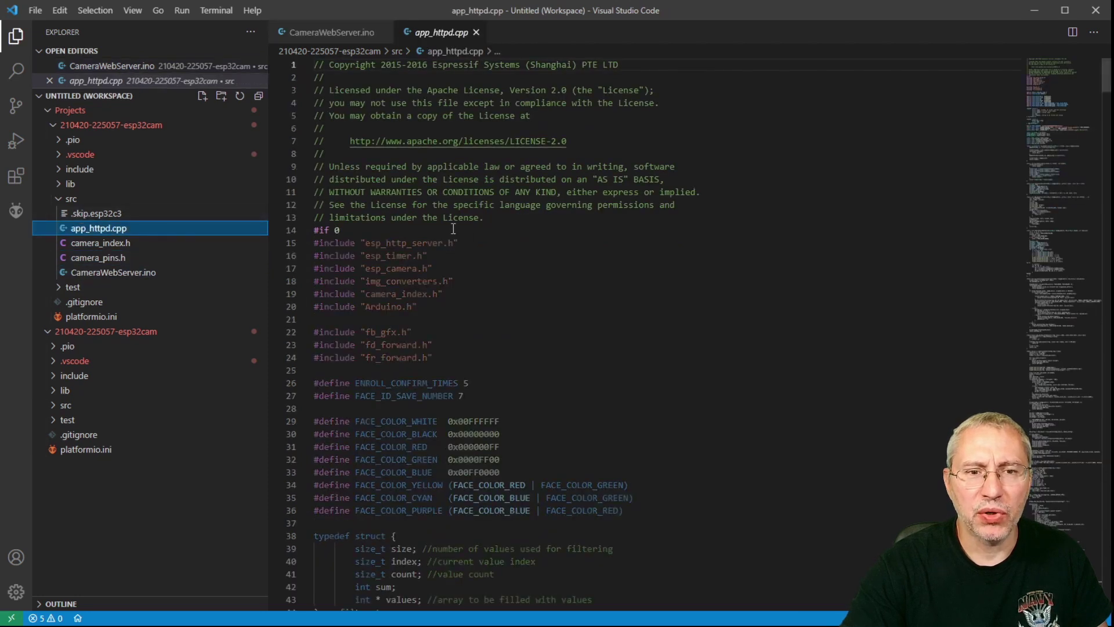
left_click(397, 235)
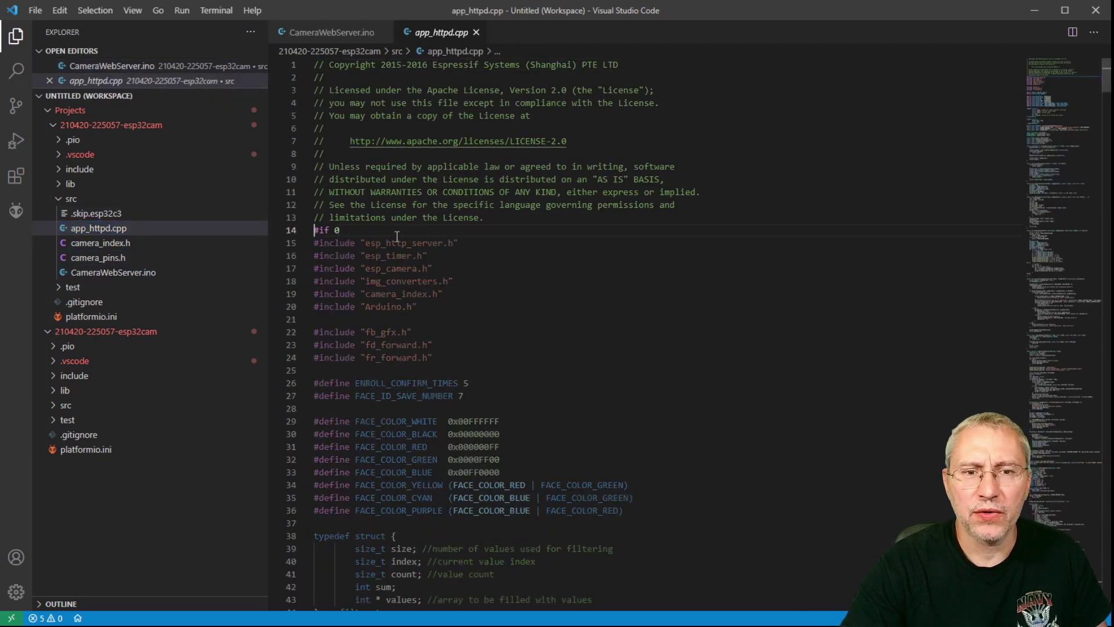
key("shift+End")
key("BackSpace")
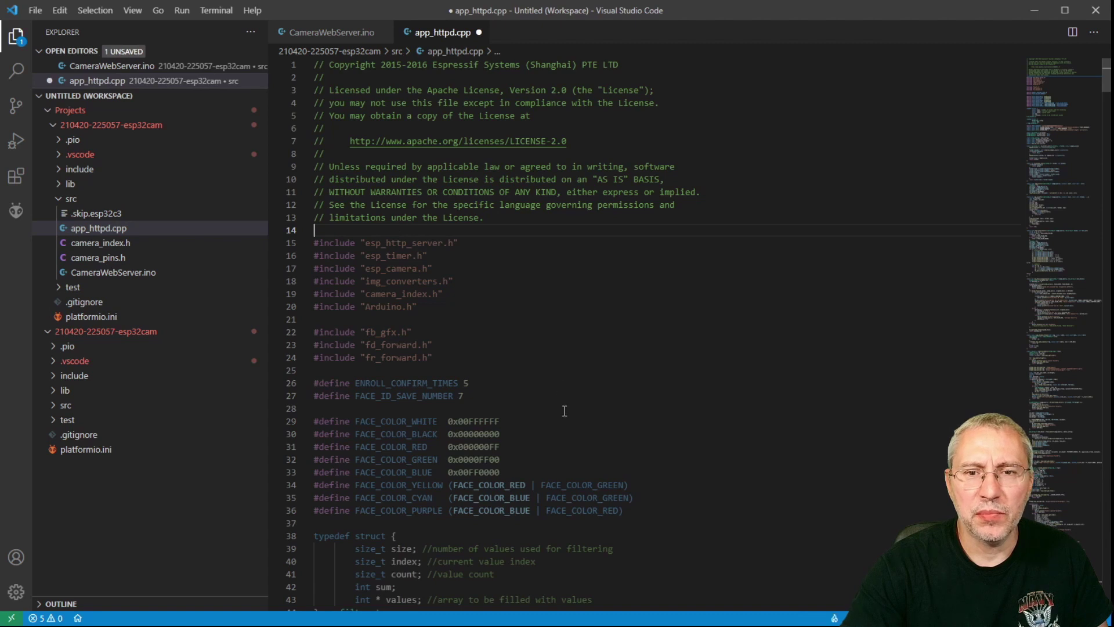
scroll(564, 414, "down", 20)
scroll(469, 494, "down", 1)
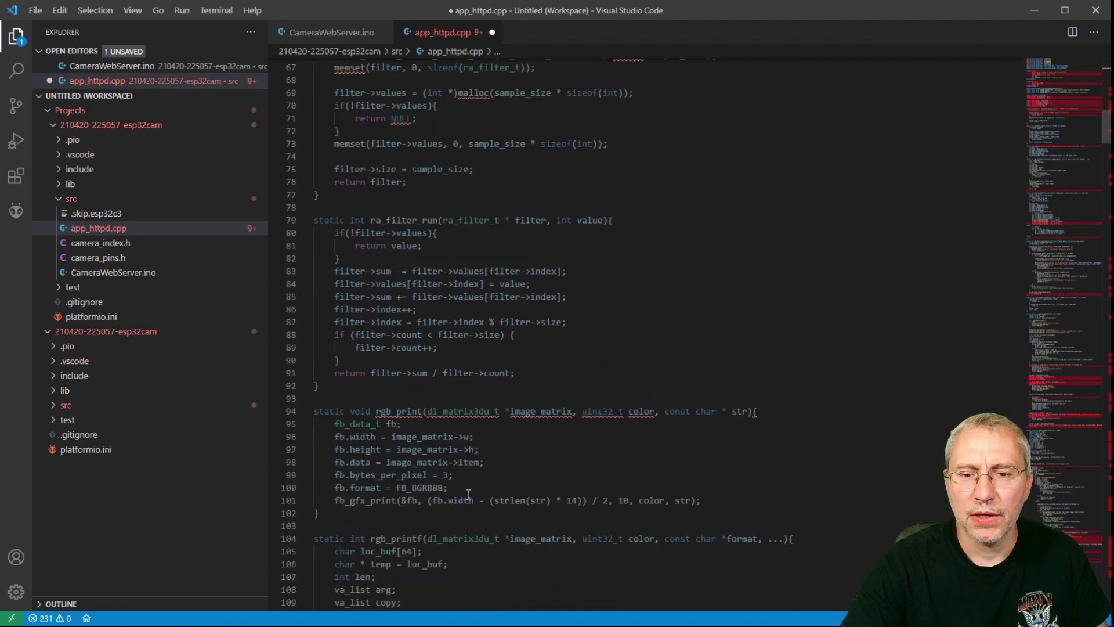
key("ctrl+End")
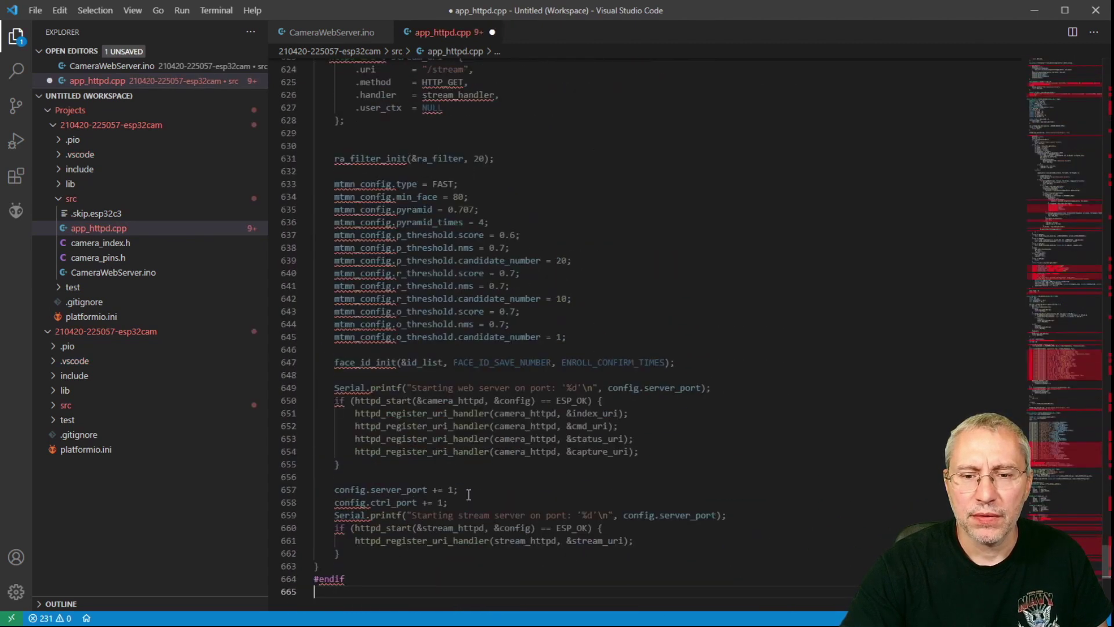
key("BackSpace")
key("shift+Home")
key("BackSpace")
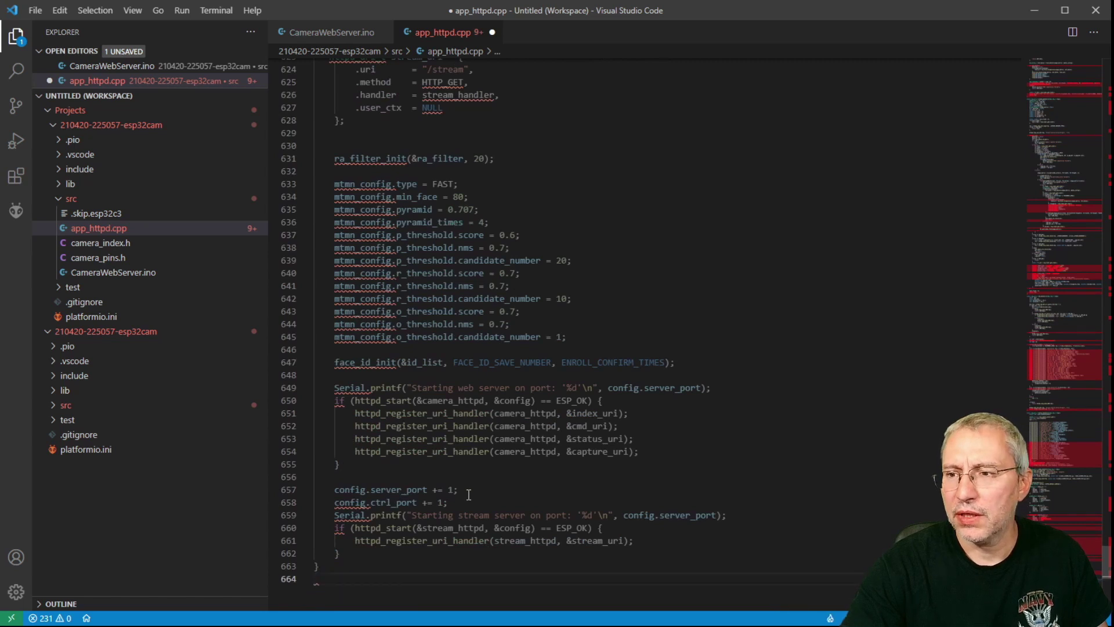
key("ctrl+s")
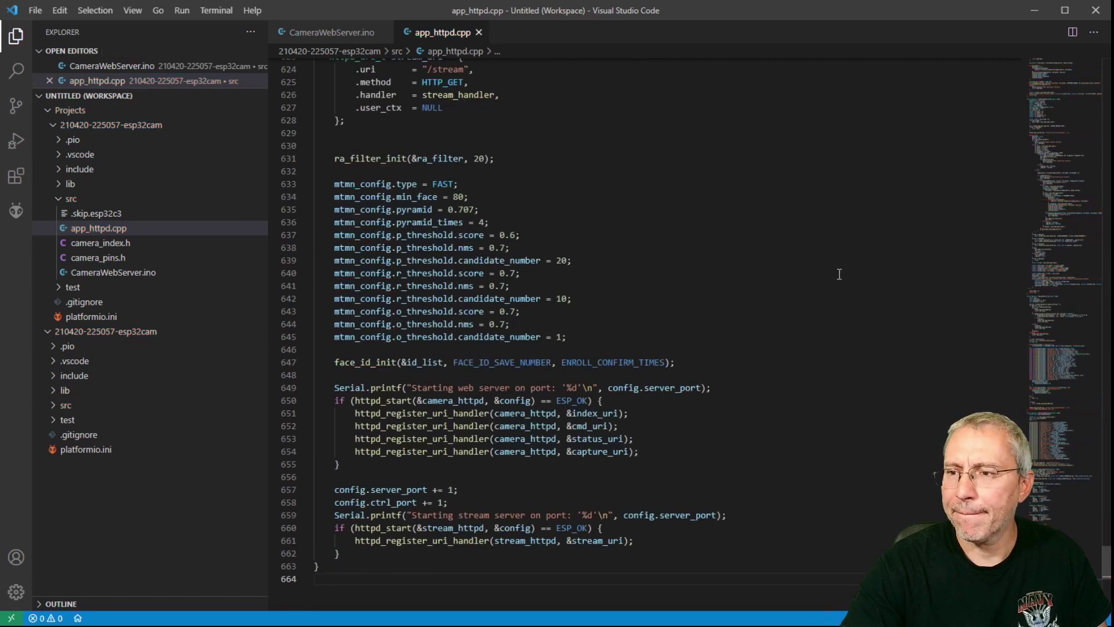
key("ctrl+Tab")
Comment out the WROVER_KIT camera model and uncomment #define CAMERA_MODEL_AI_THINKER
type("//")
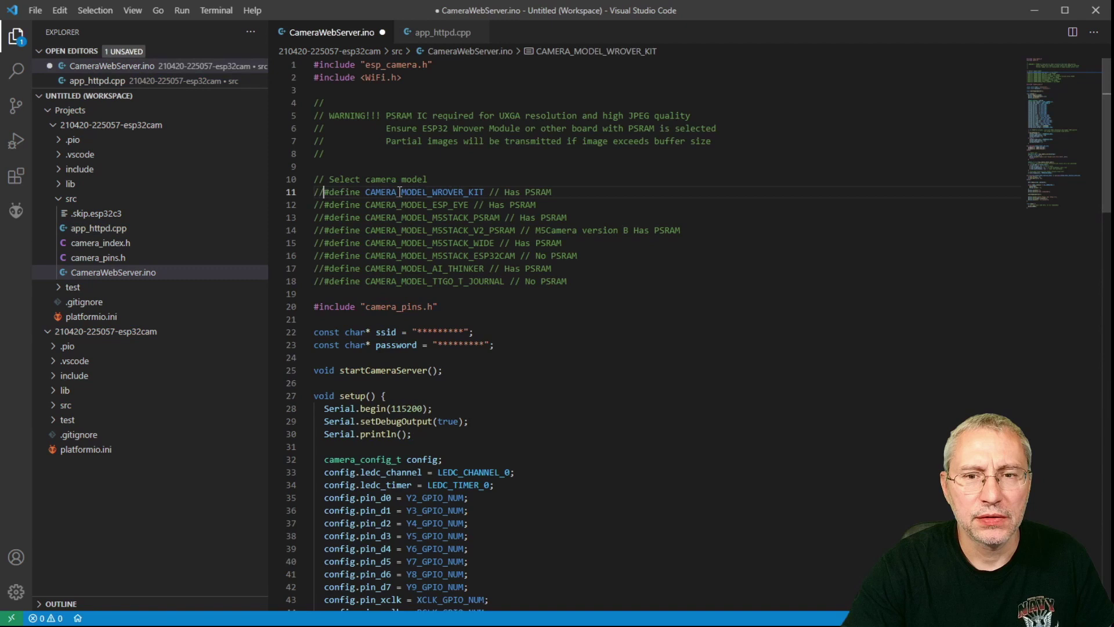
key("Down")
key("Down")
key("Down")
key("Down")
key("Down")
key("Down")
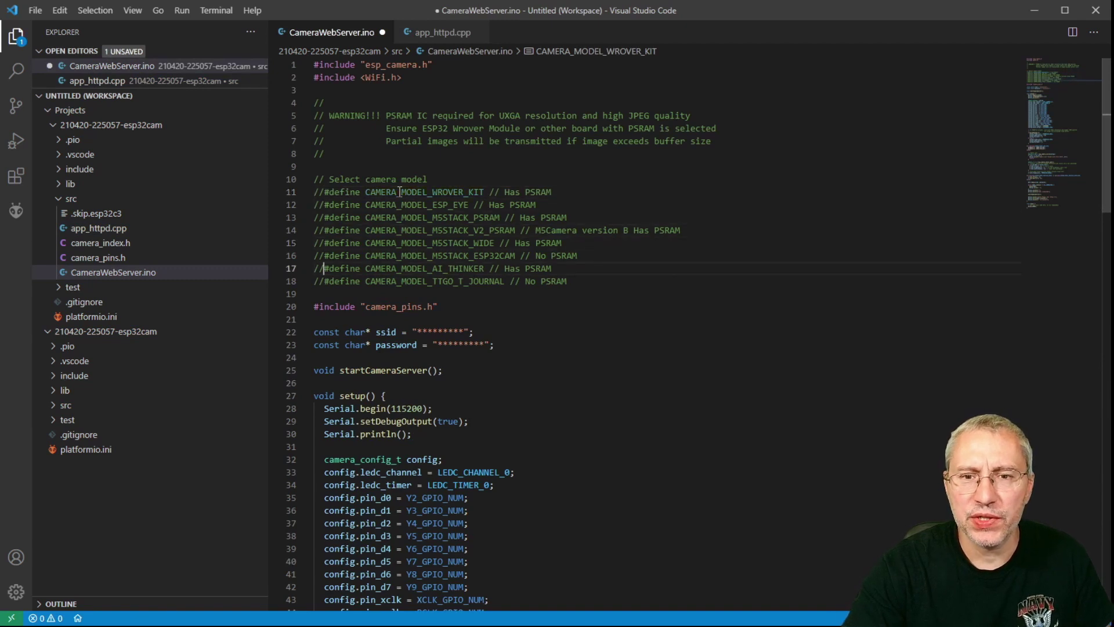
key("BackSpace")
key("BackSpace")
key("Delete")
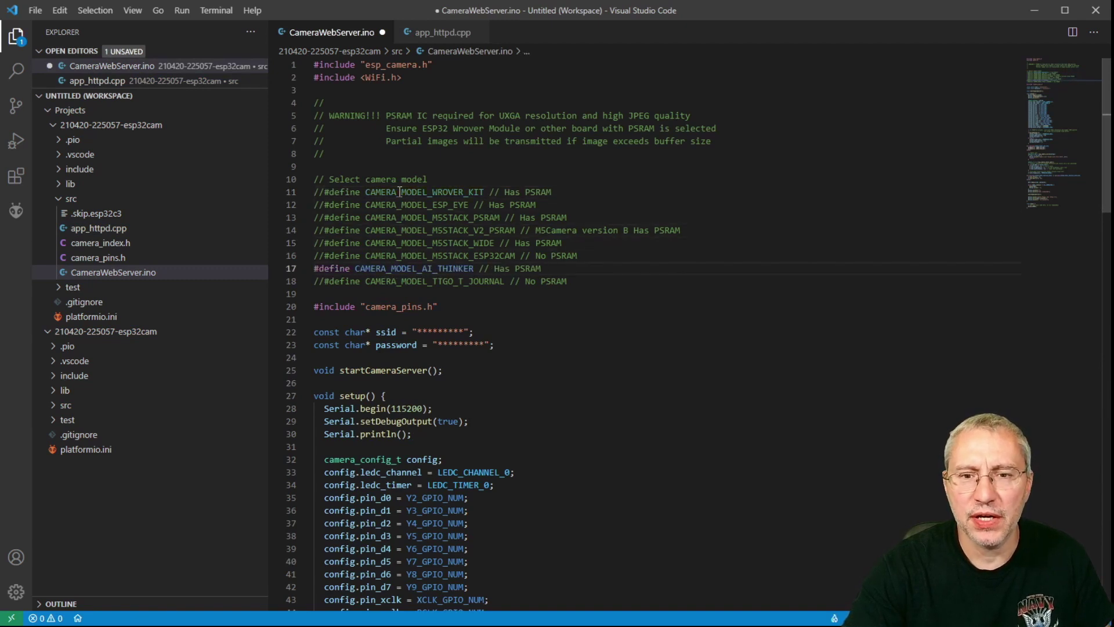
Replace the placeholder ssid and password lines with the real Wi-Fi credentials
scroll(399, 192, "down", 2)
left_click_drag(314, 265, 317, 290)
key("ctrl+v")
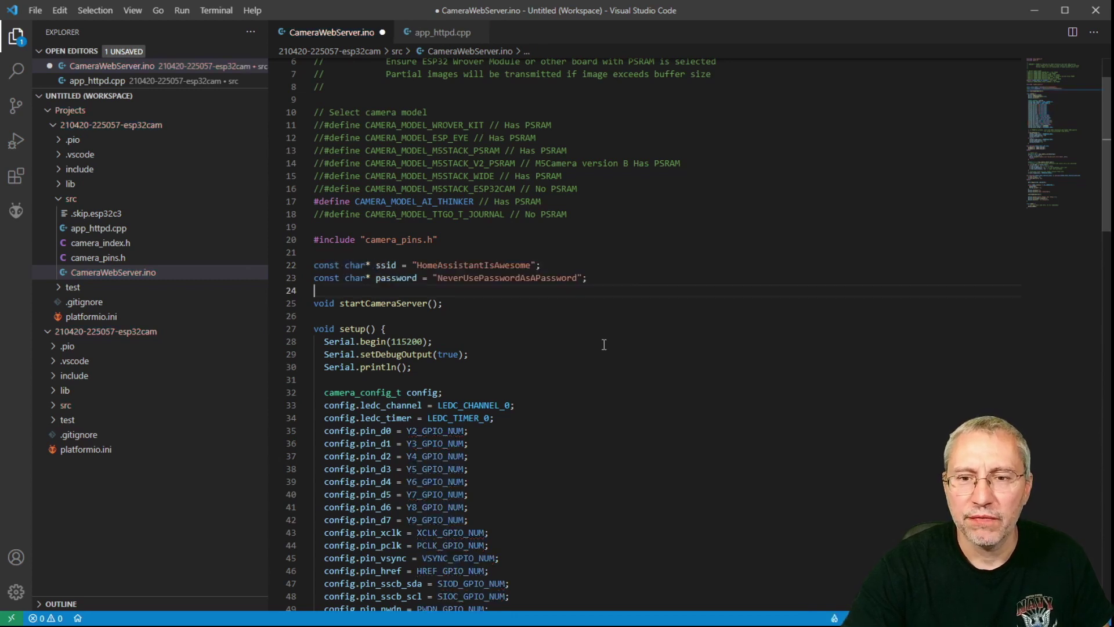
scroll(523, 308, "down", 16)
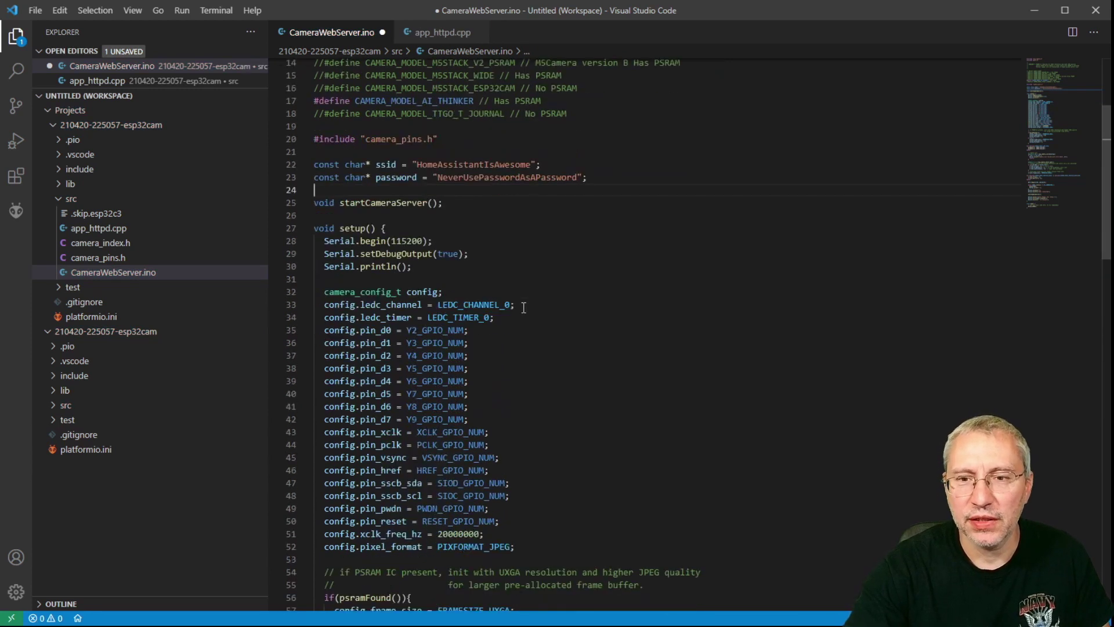
scroll(526, 314, "down", 3)
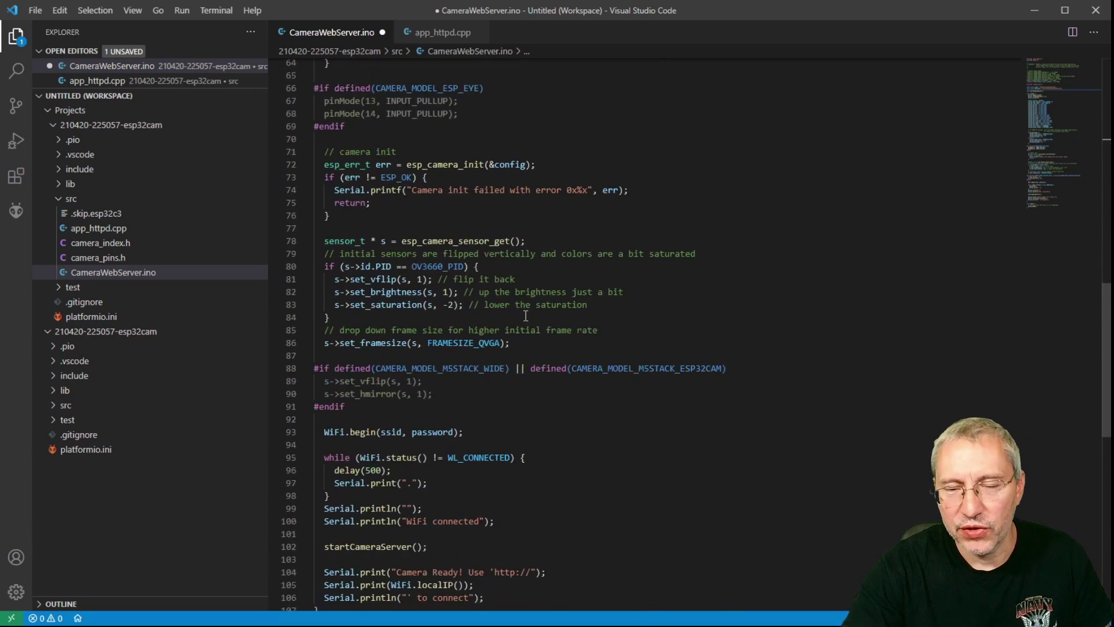
Look up FRAMESIZE_QVGA's definition in sensor.h's framesize_t enum, then return to that sketch line
right_click(475, 345)
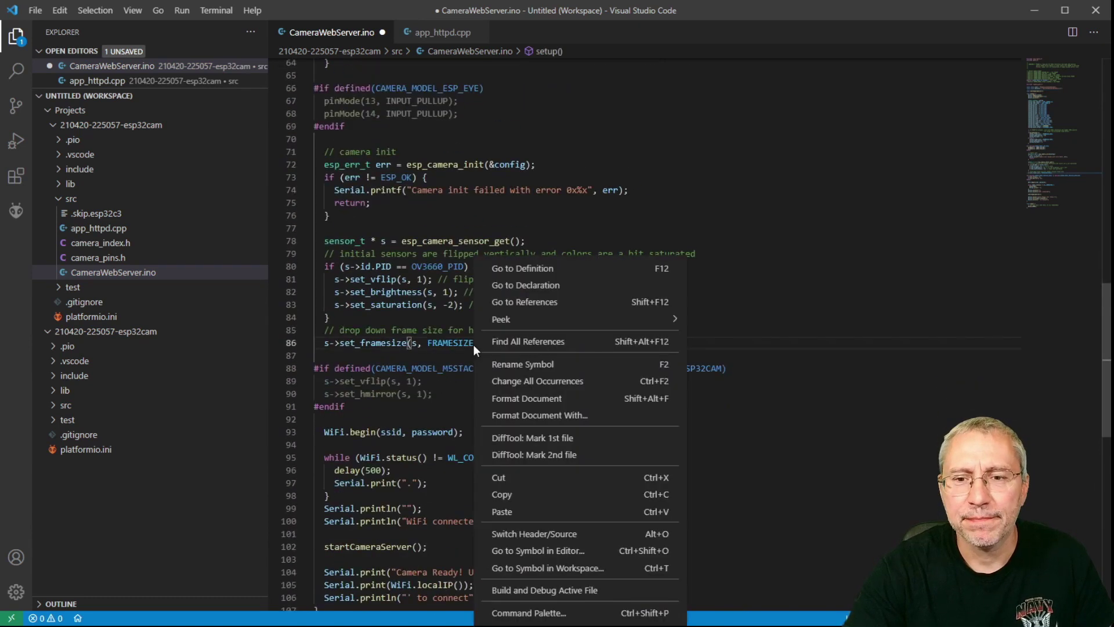
left_click(532, 268)
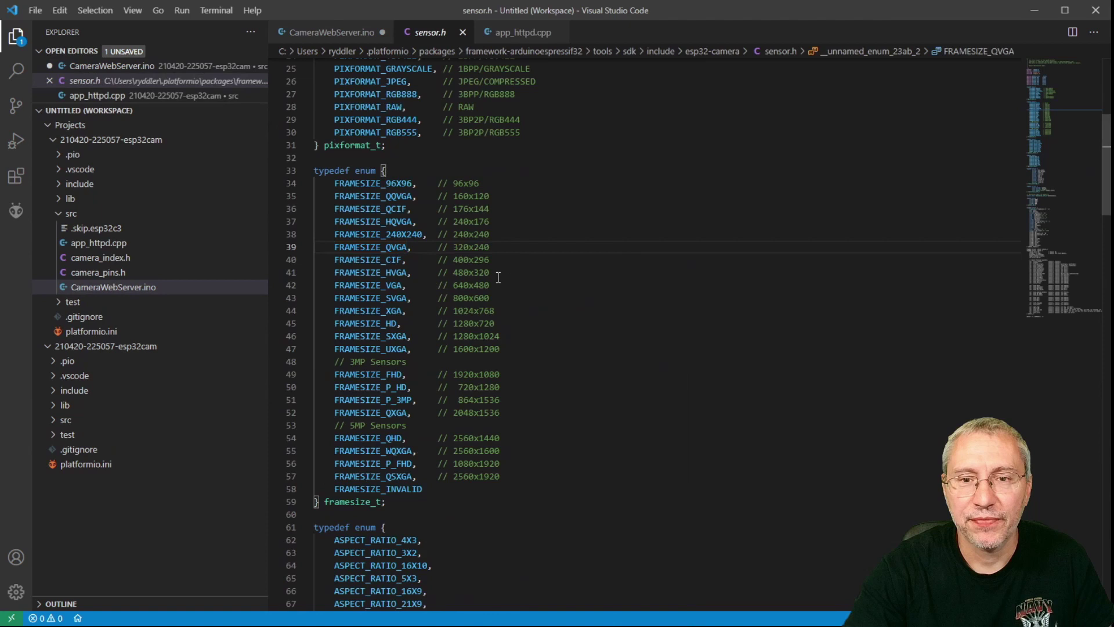
scroll(533, 301, "up", 3)
scroll(536, 346, "down", 3)
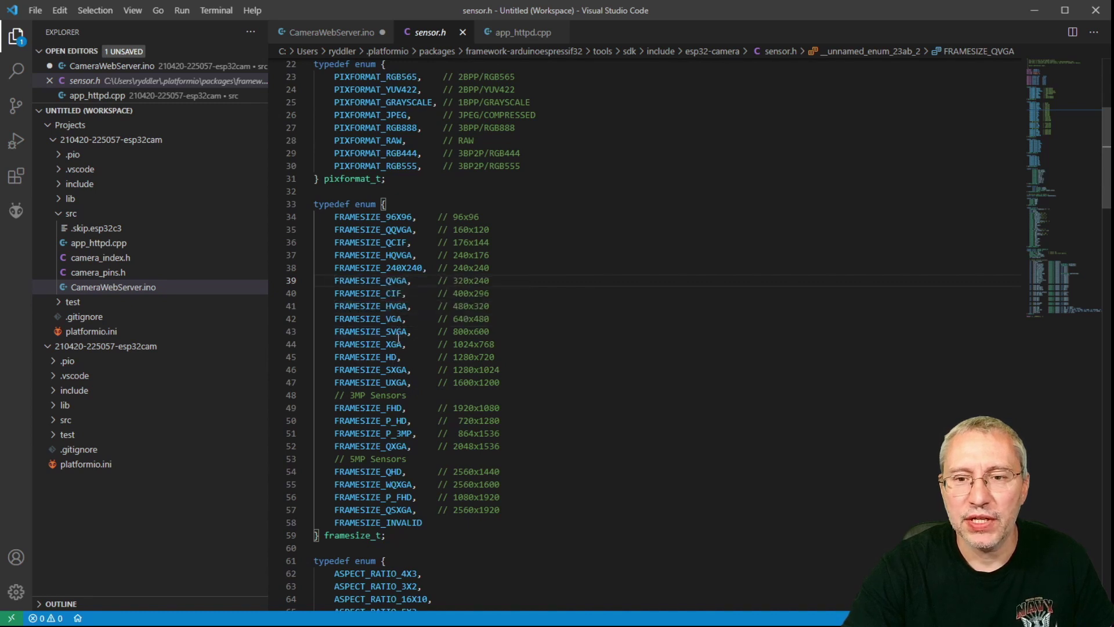
mouse_move(396, 337)
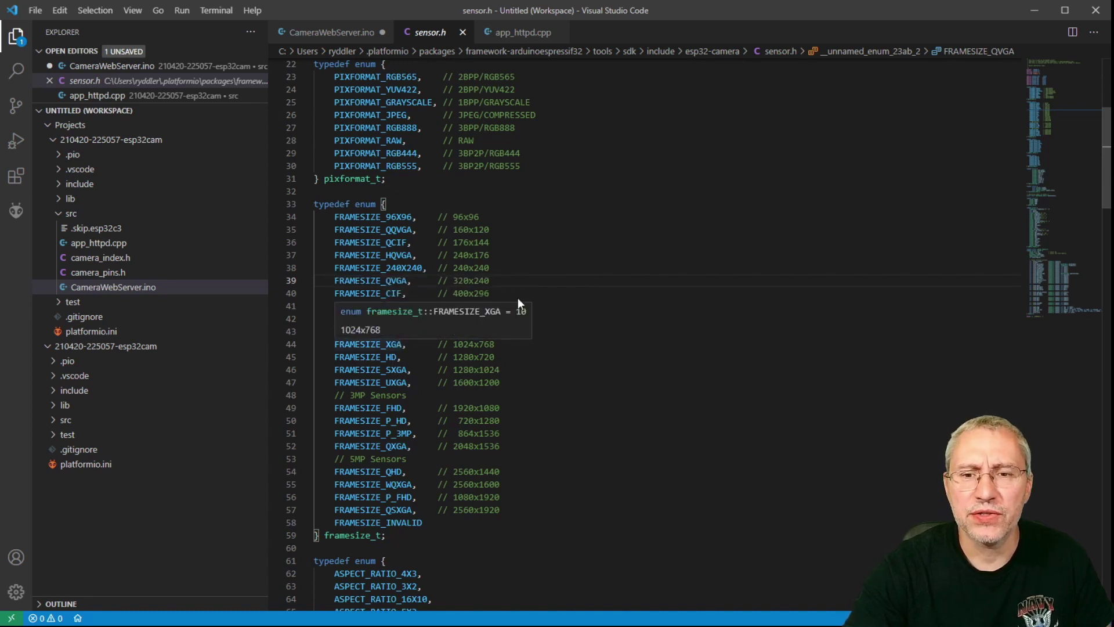
left_click(329, 38)
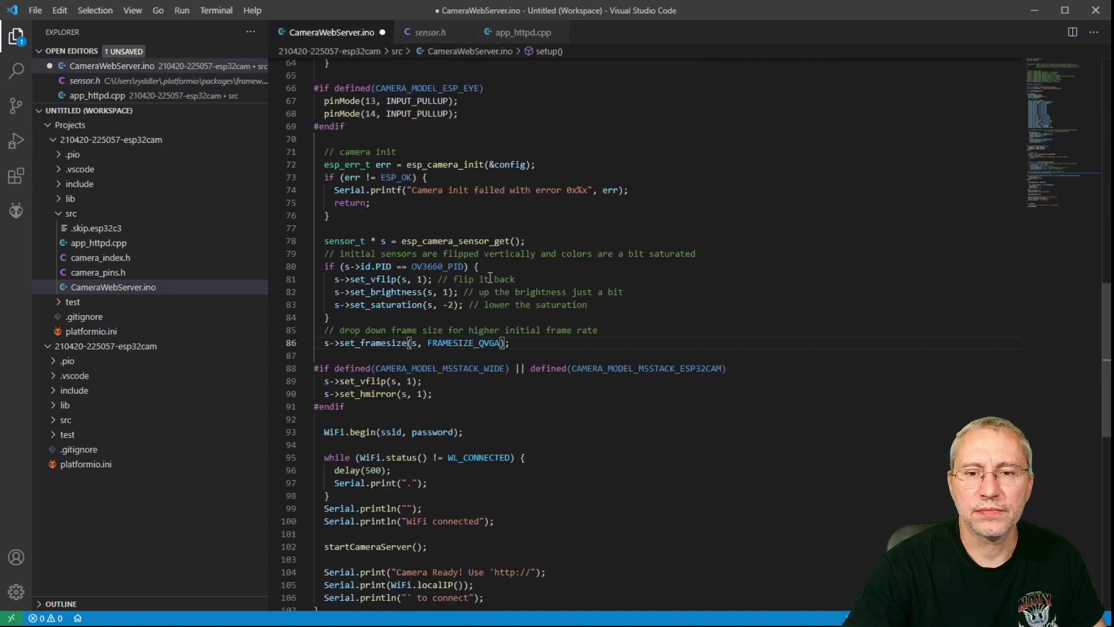
left_click(479, 343)
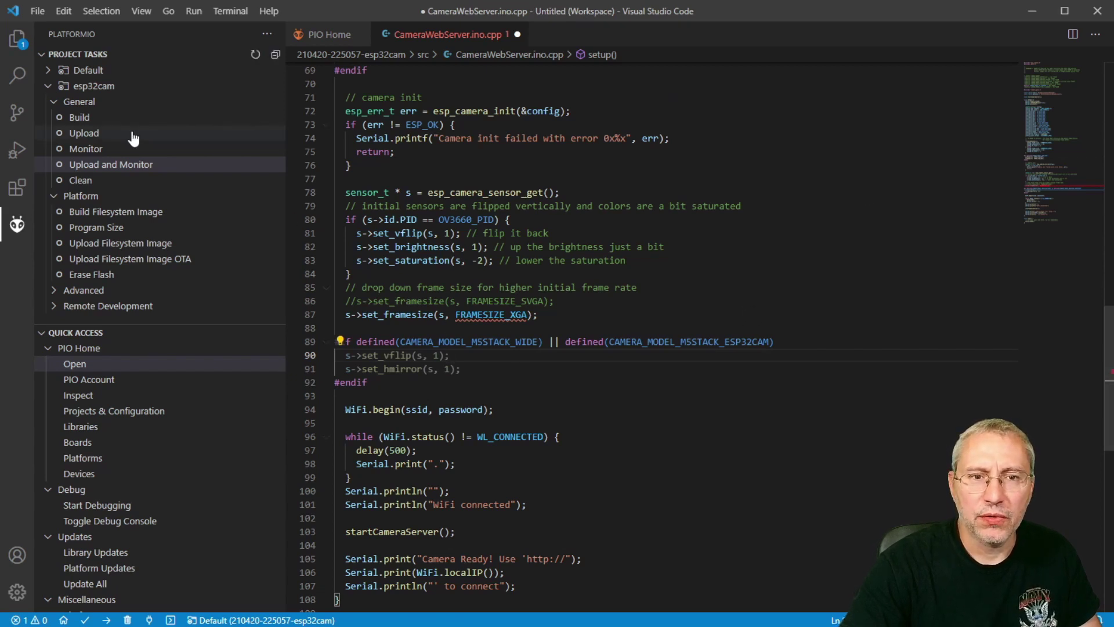
Upload the sketch to the ESP32-CAM with Upload and Monitor, restarting the serial monitor
left_click(109, 165)
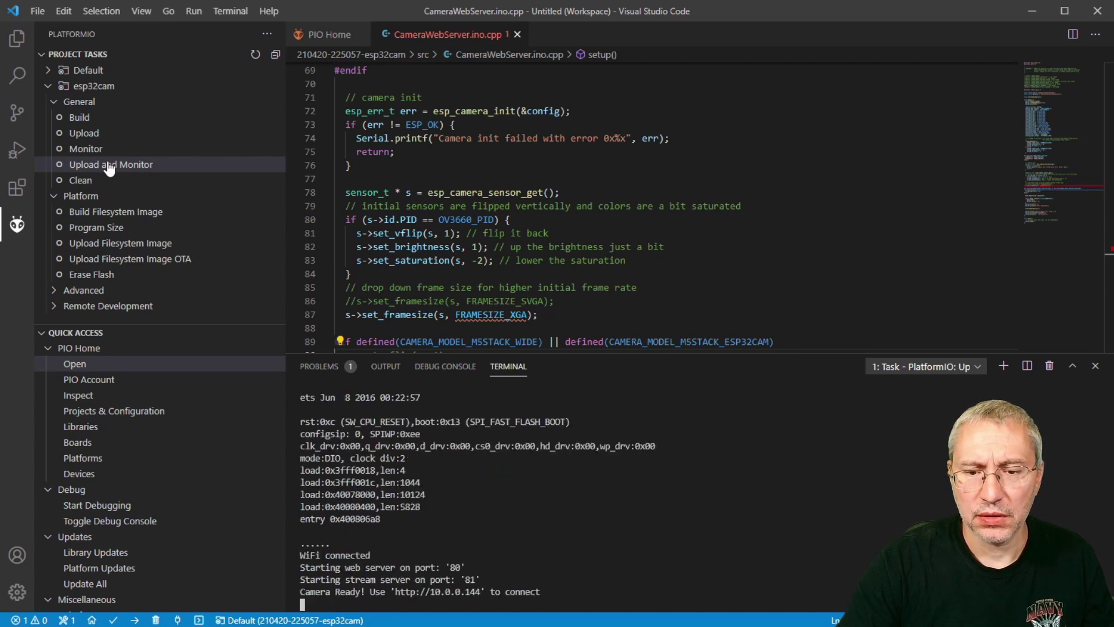
left_click(108, 149)
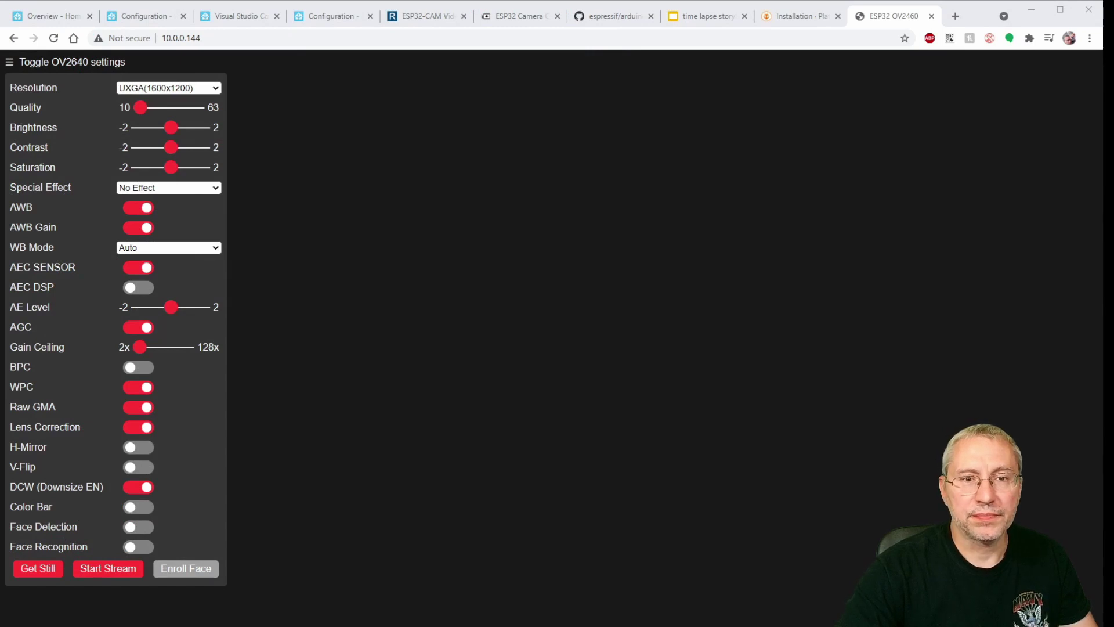
Grab a still from the 10.0.0.144 camera, check the capture log, then stop the stream
left_click(514, 41)
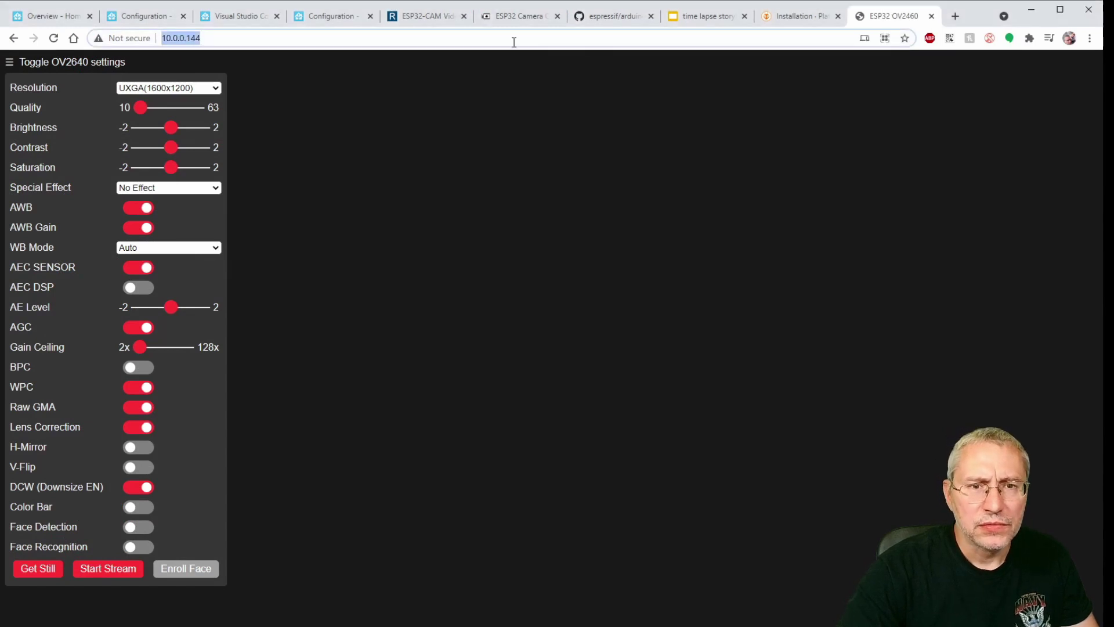
left_click(26, 572)
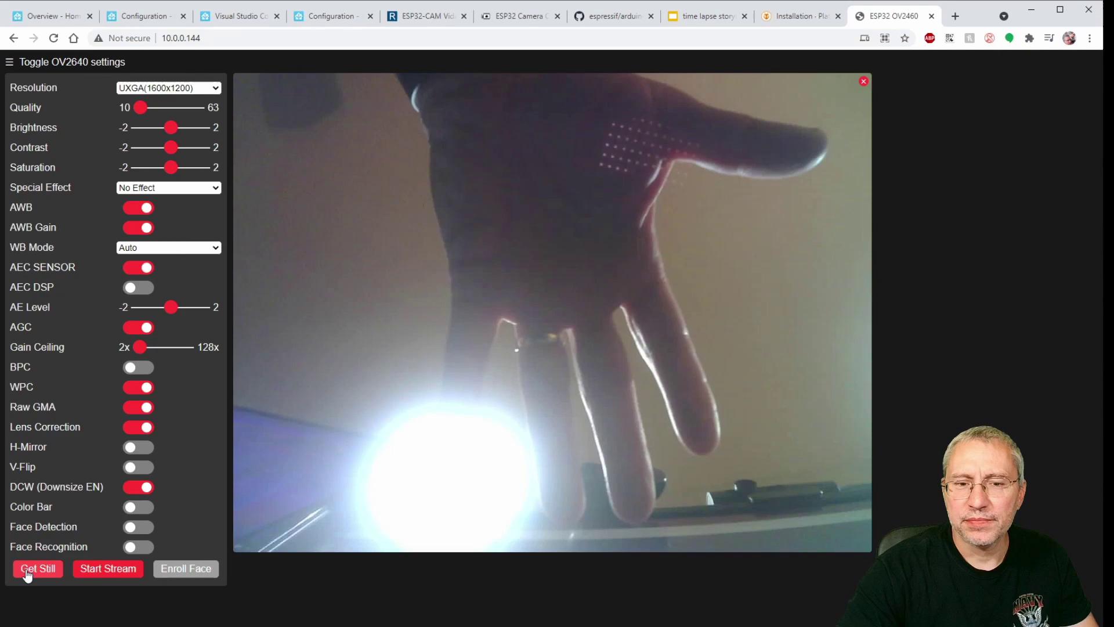
key("alt+Tab")
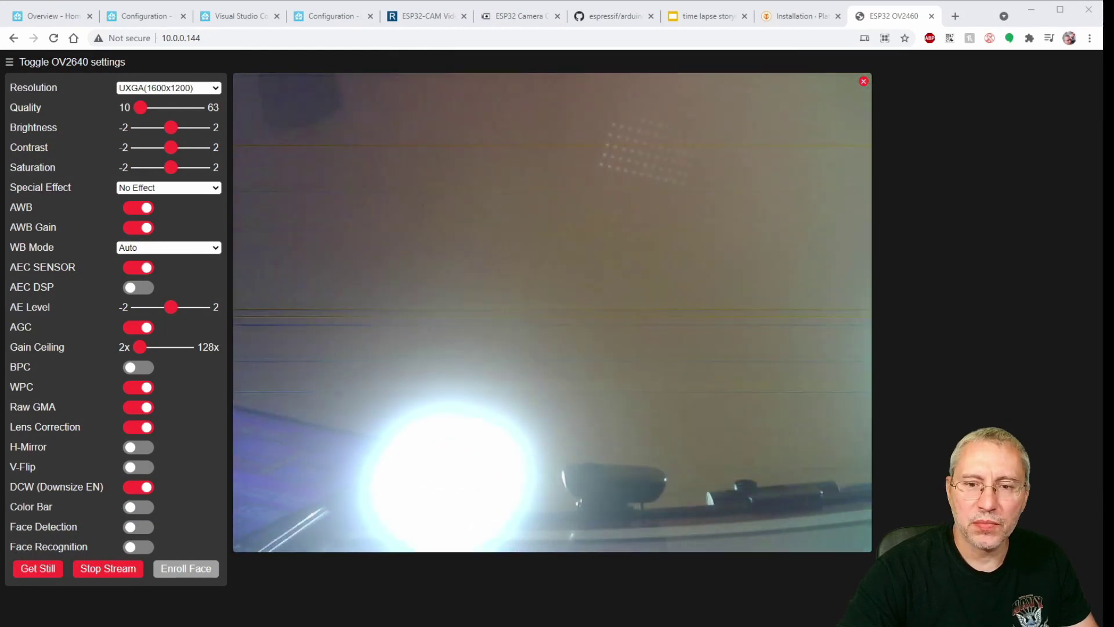
left_click(121, 570)
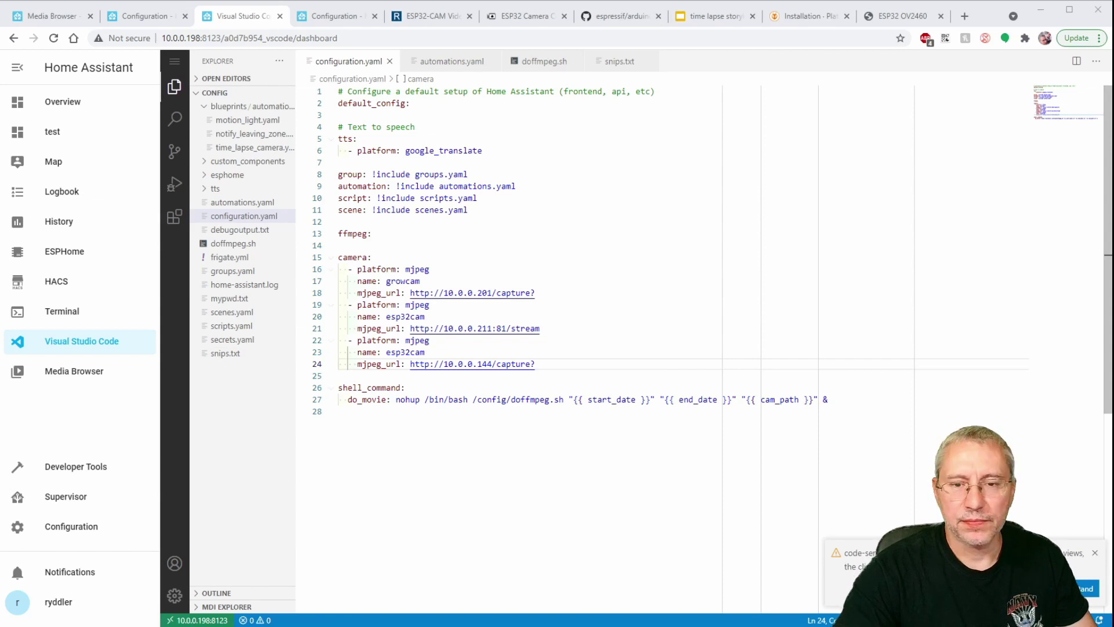
Run Check Configuration under Server Controls, then go to the Automations list
left_click(68, 531)
scroll(644, 502, "down", 5)
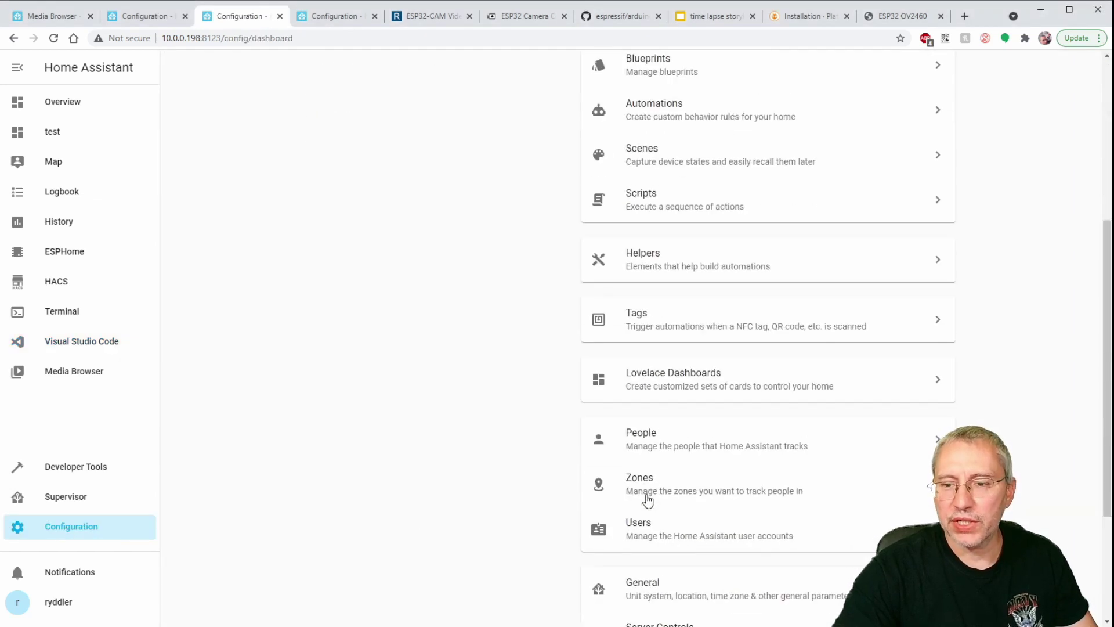
scroll(647, 499, "down", 3)
left_click(649, 435)
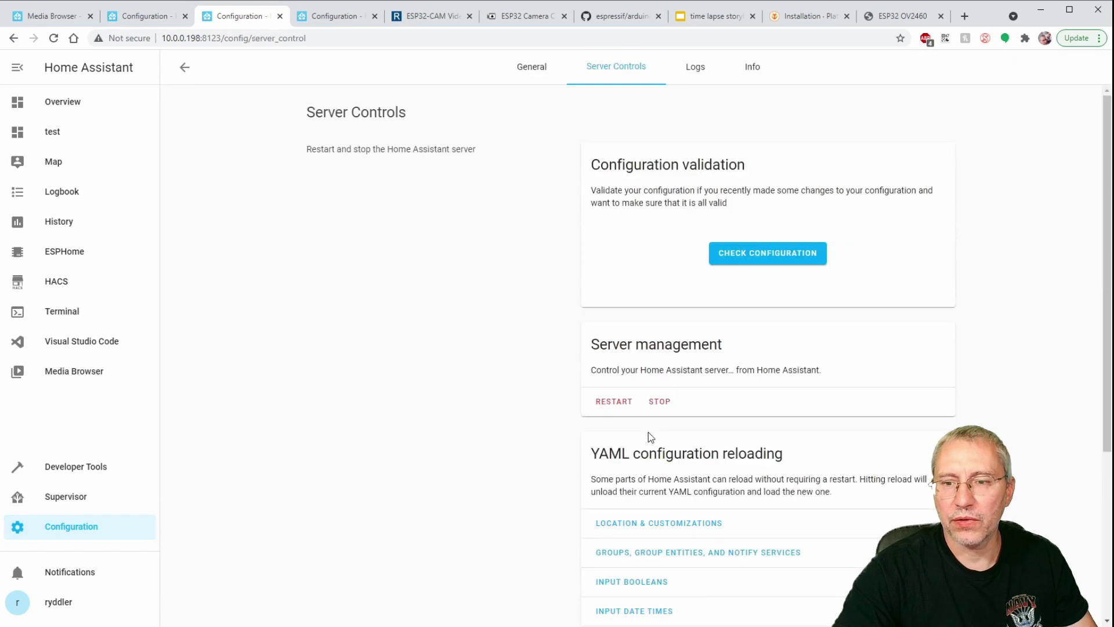
left_click(791, 255)
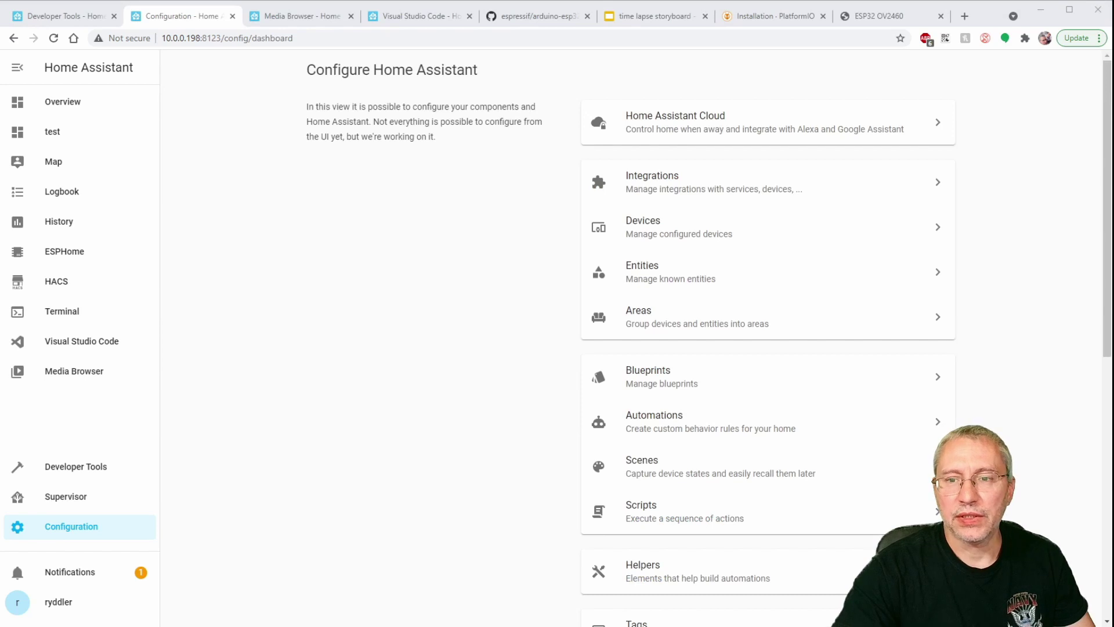
left_click(750, 412)
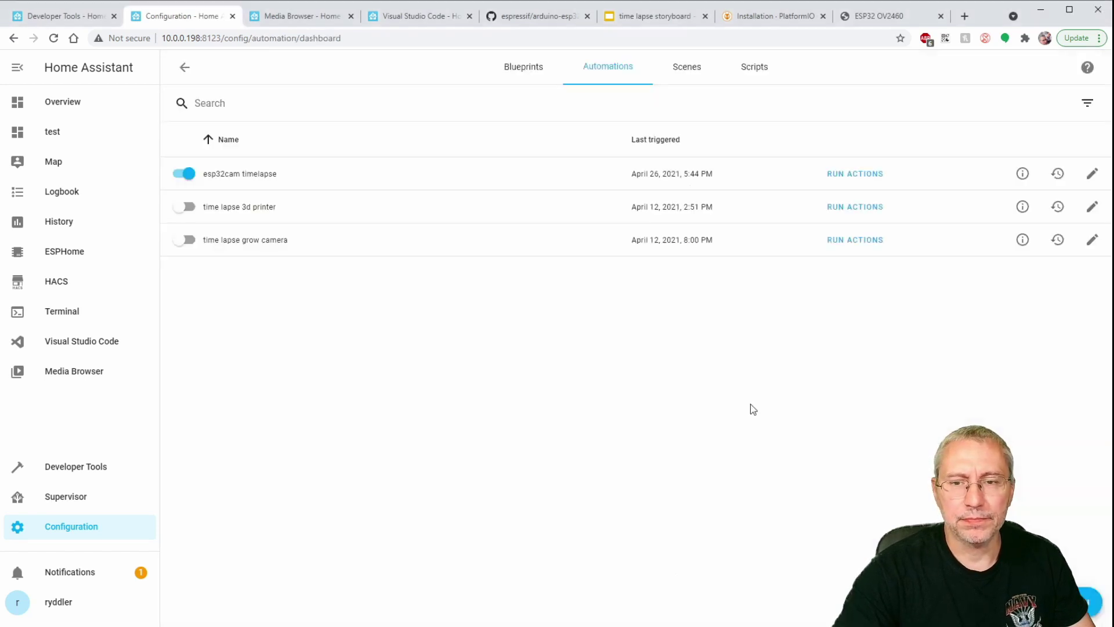
Start an empty automation with a Time condition from 6:59:59 to 8:00:00
left_click(1088, 600)
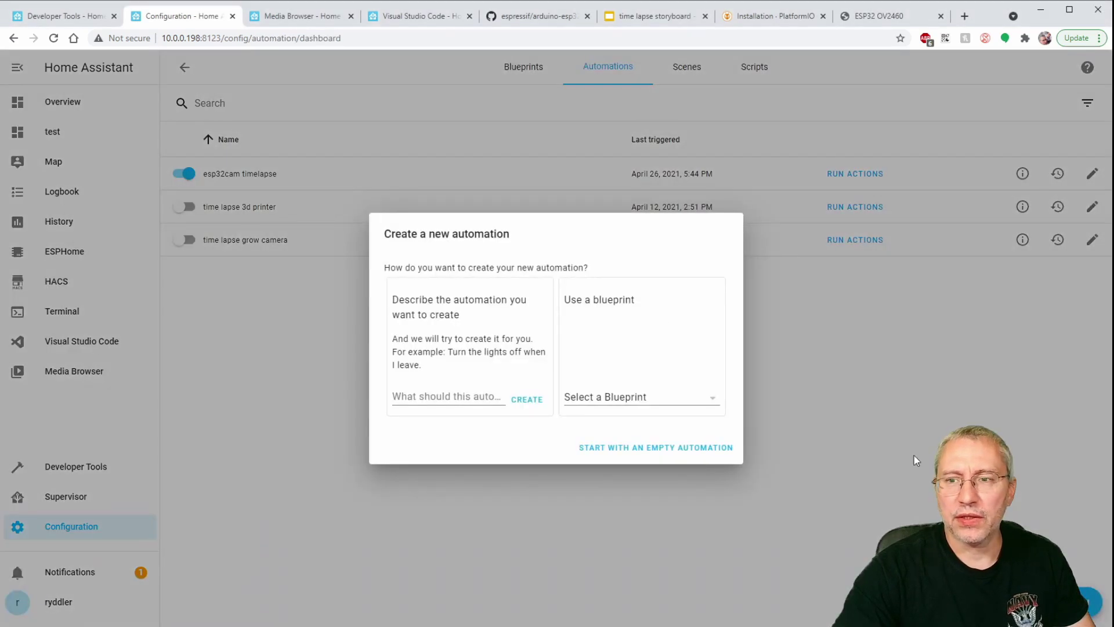
left_click(631, 447)
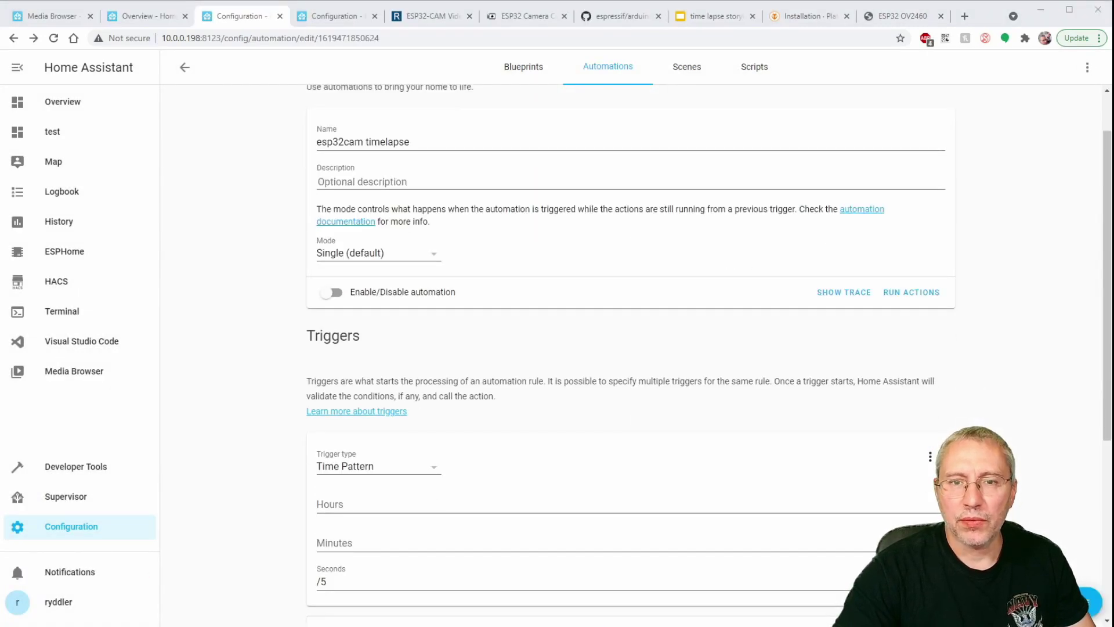
scroll(631, 348, "down", 5)
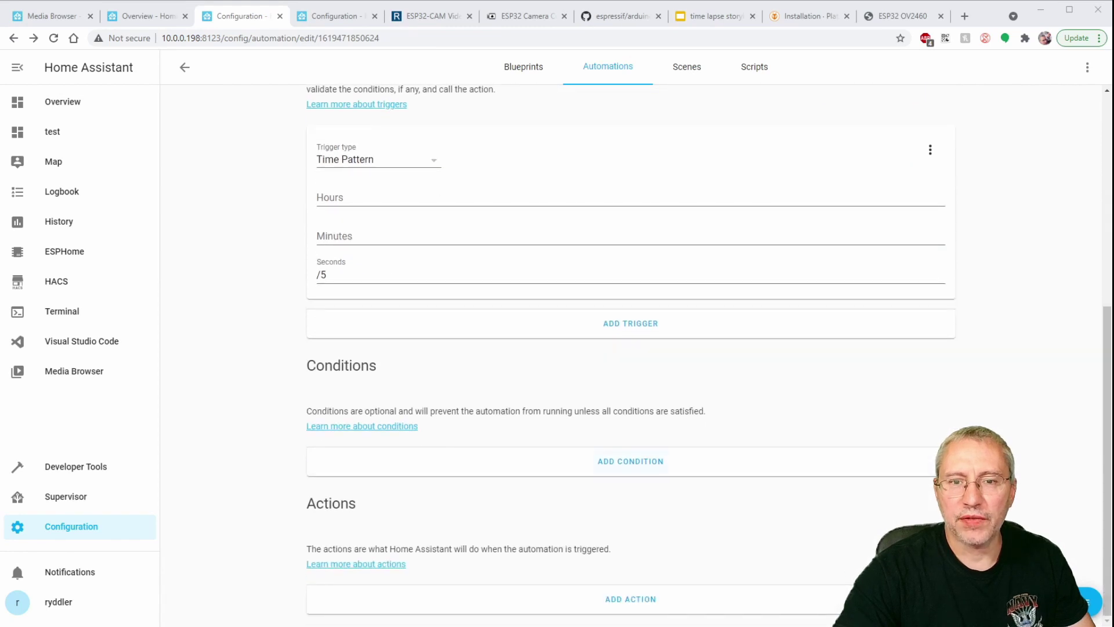
left_click(631, 460)
left_click(430, 485)
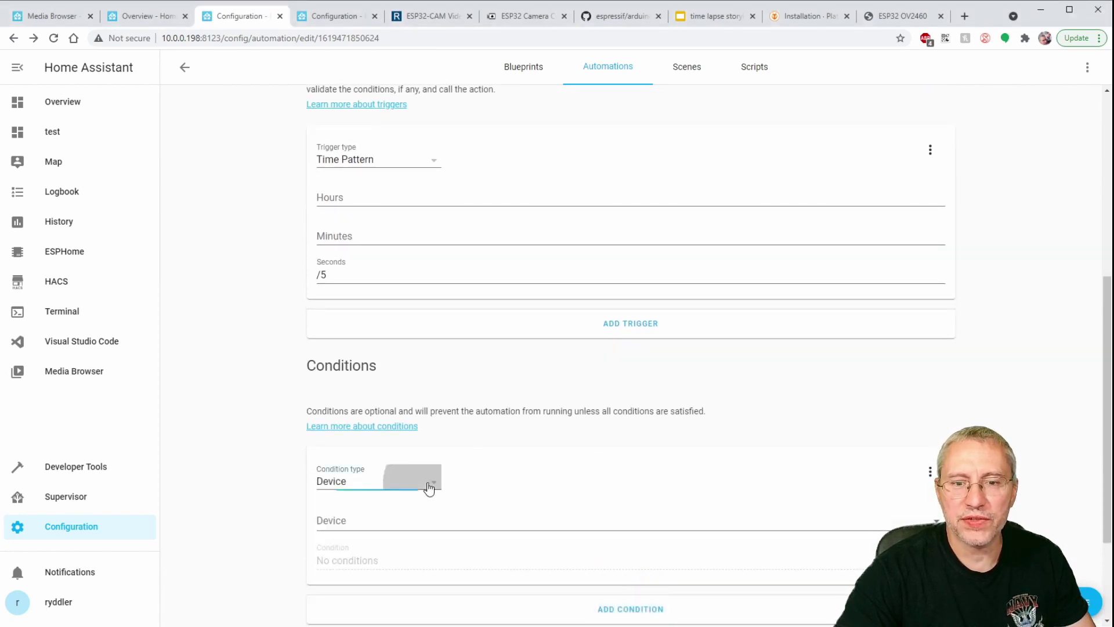
scroll(406, 580, "down", 2)
left_click(405, 577)
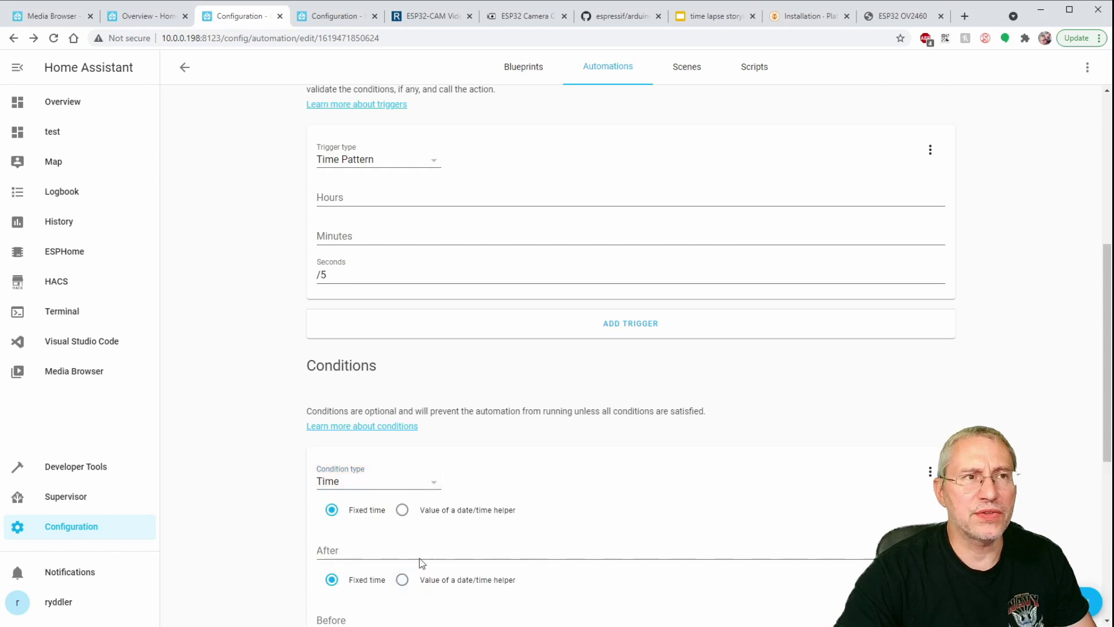
scroll(418, 563, "down", 3)
left_click(354, 360)
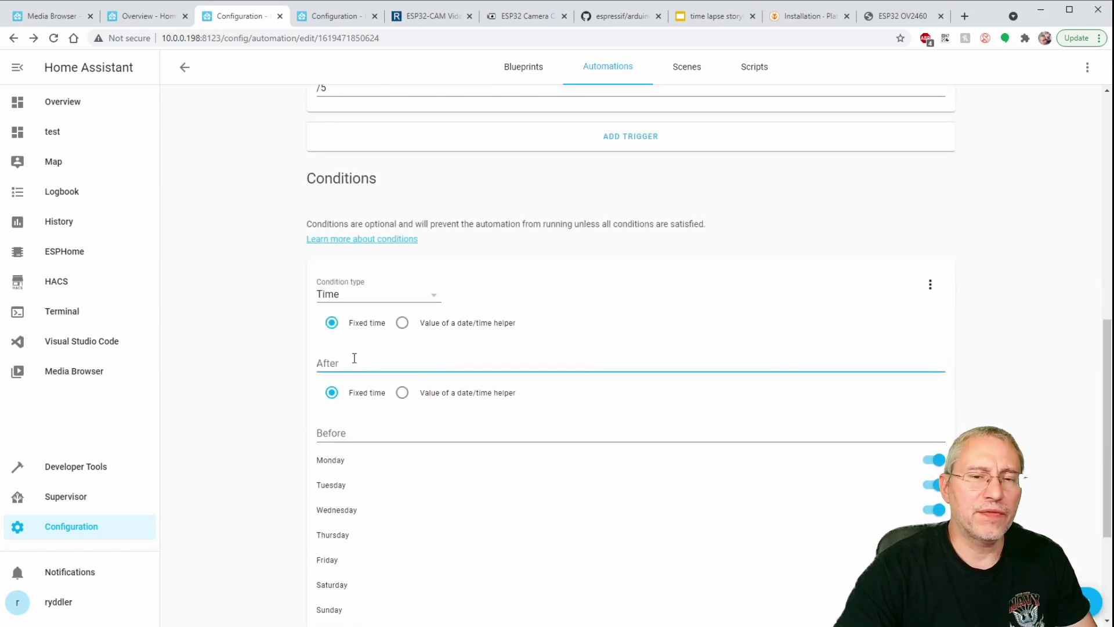
type("6:")
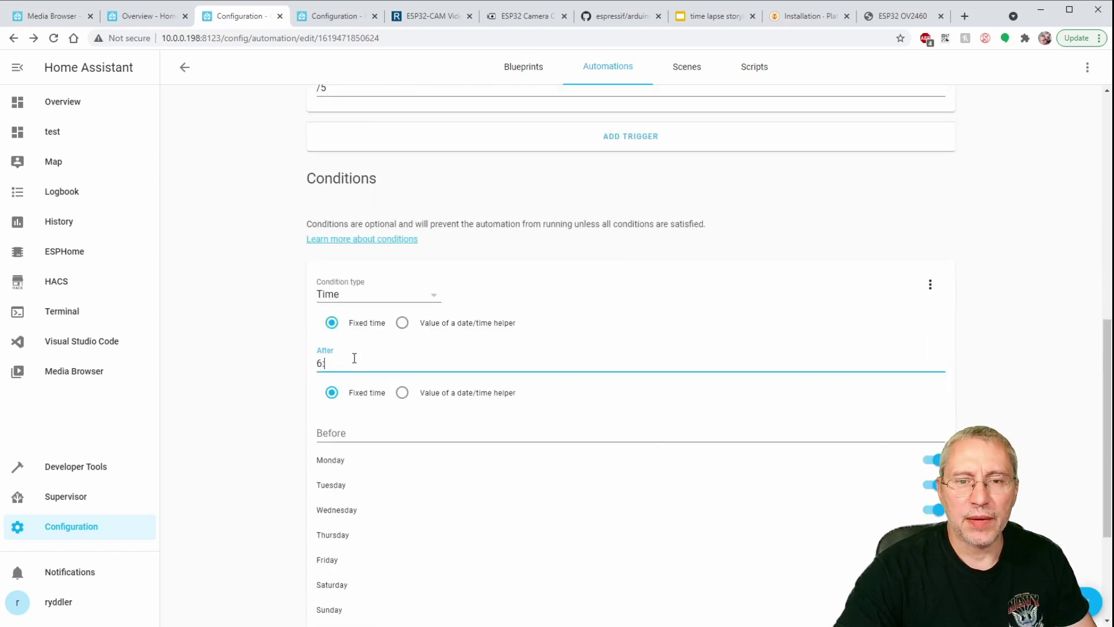
type("59")
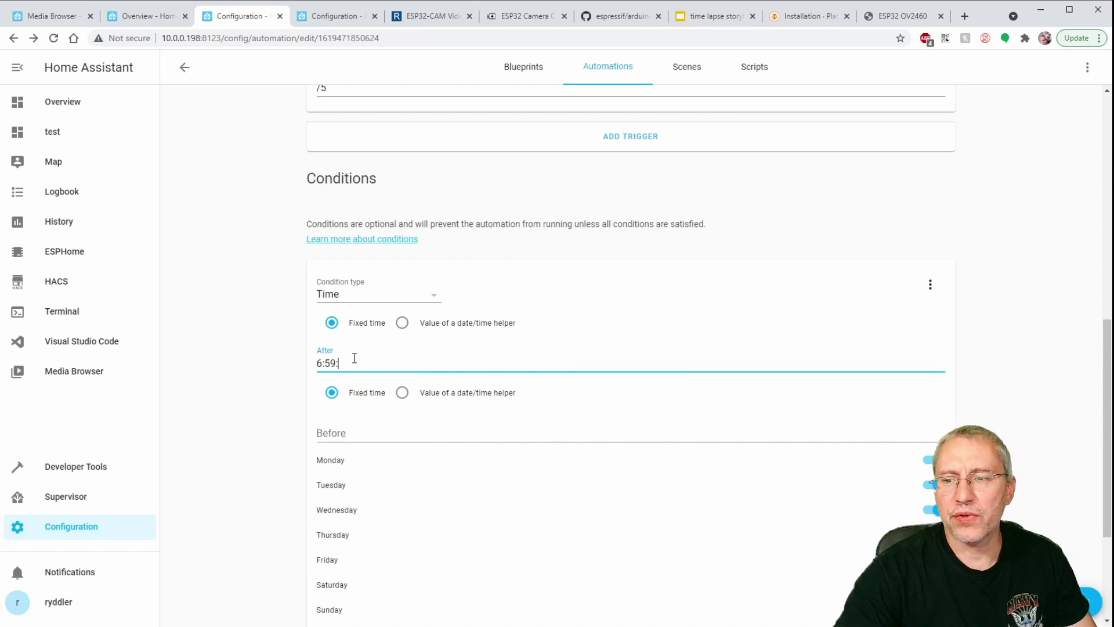
type(":59")
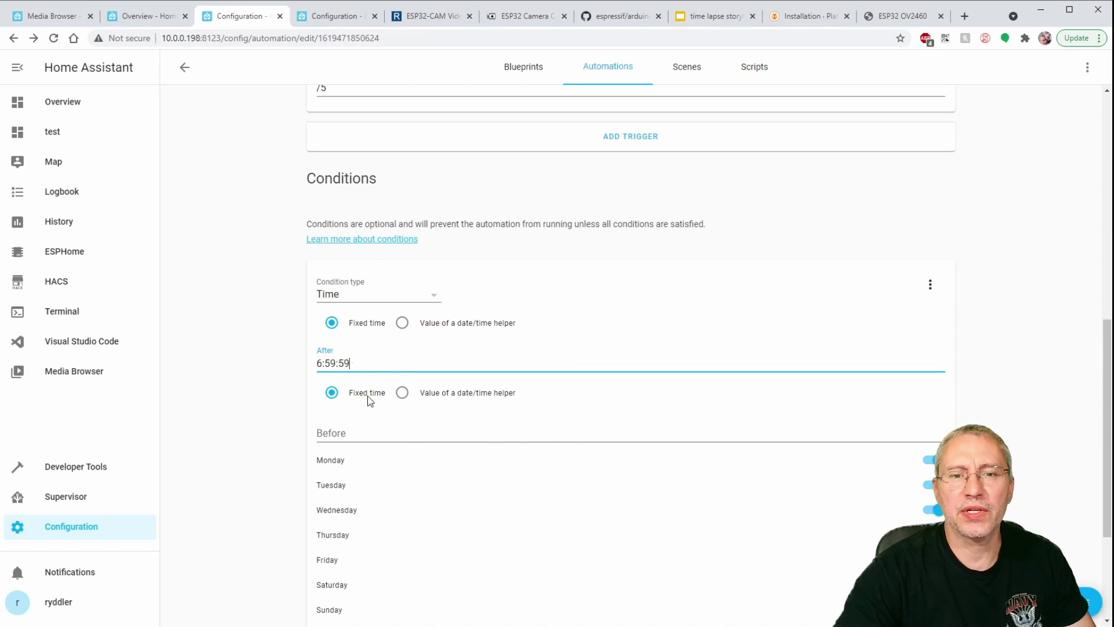
left_click(361, 429)
type("8")
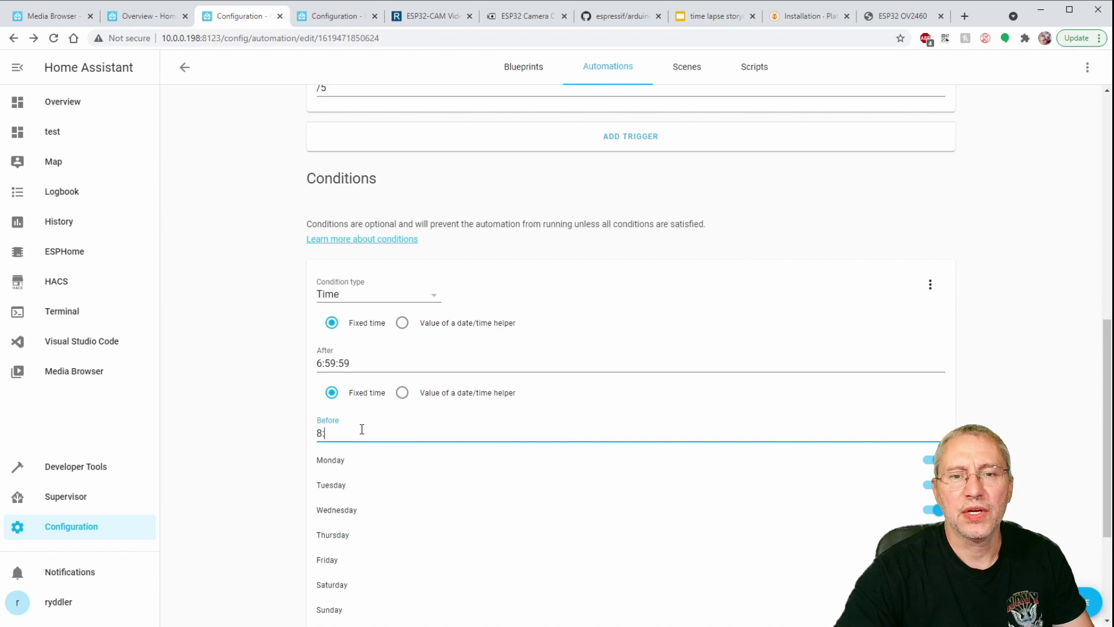
type(":00")
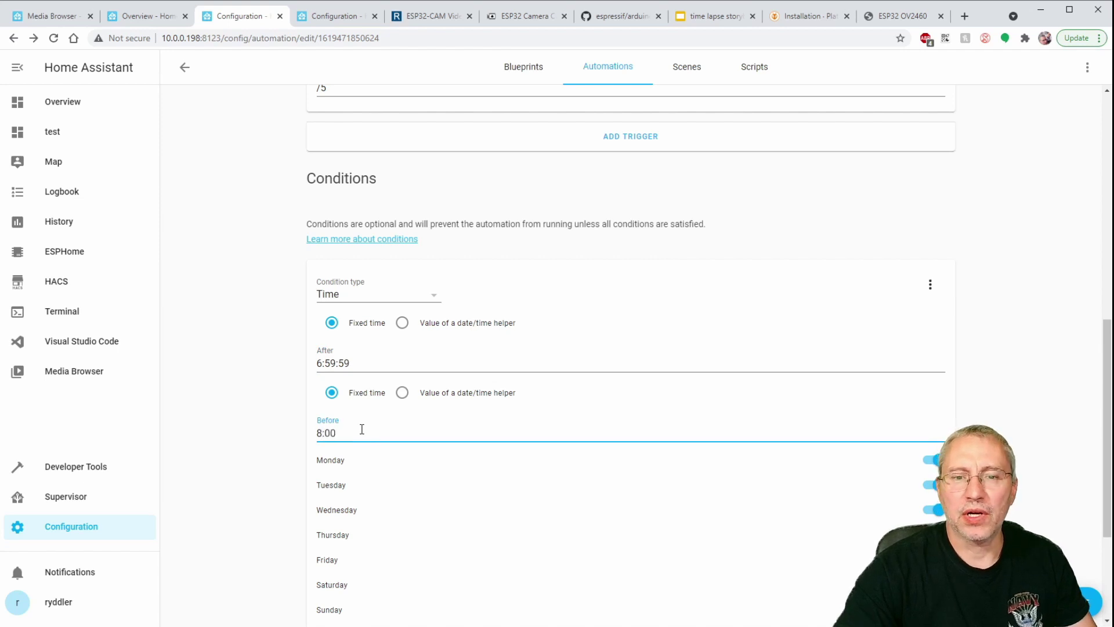
type(":00")
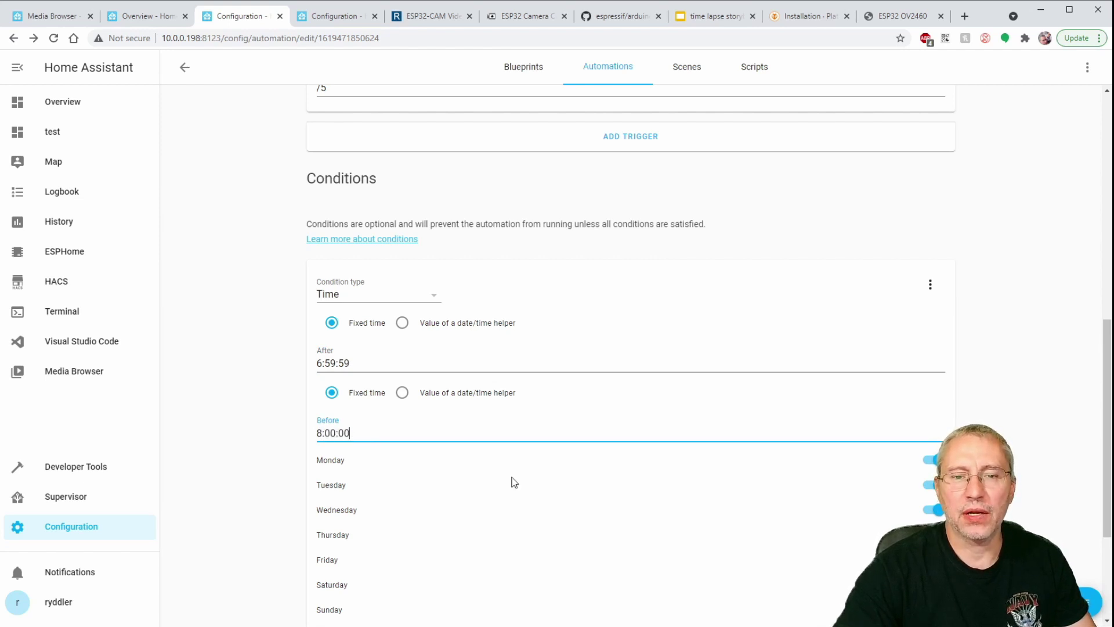
scroll(514, 480, "down", 3)
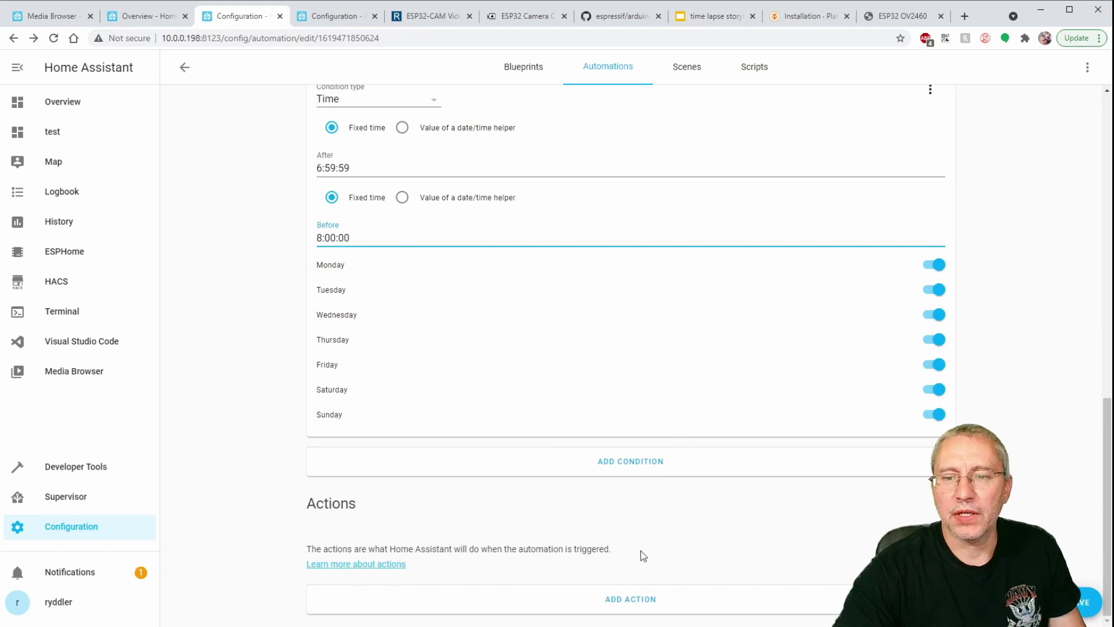
Add a Camera: Take snapshot action targeting esp32cam, save, and return to the automations list
left_click(632, 603)
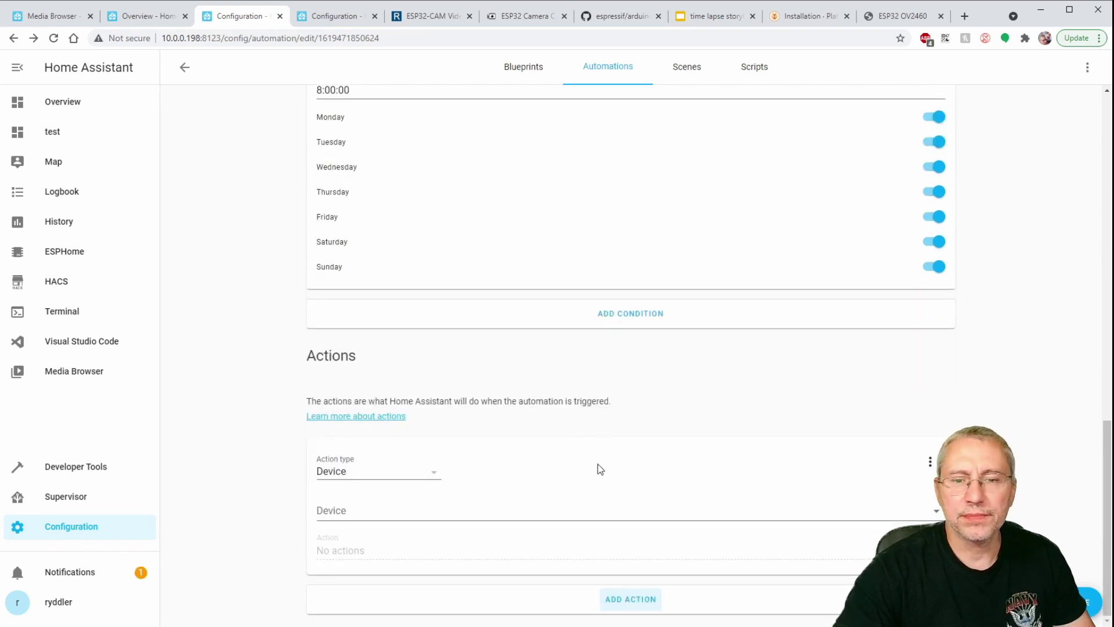
left_click(430, 474)
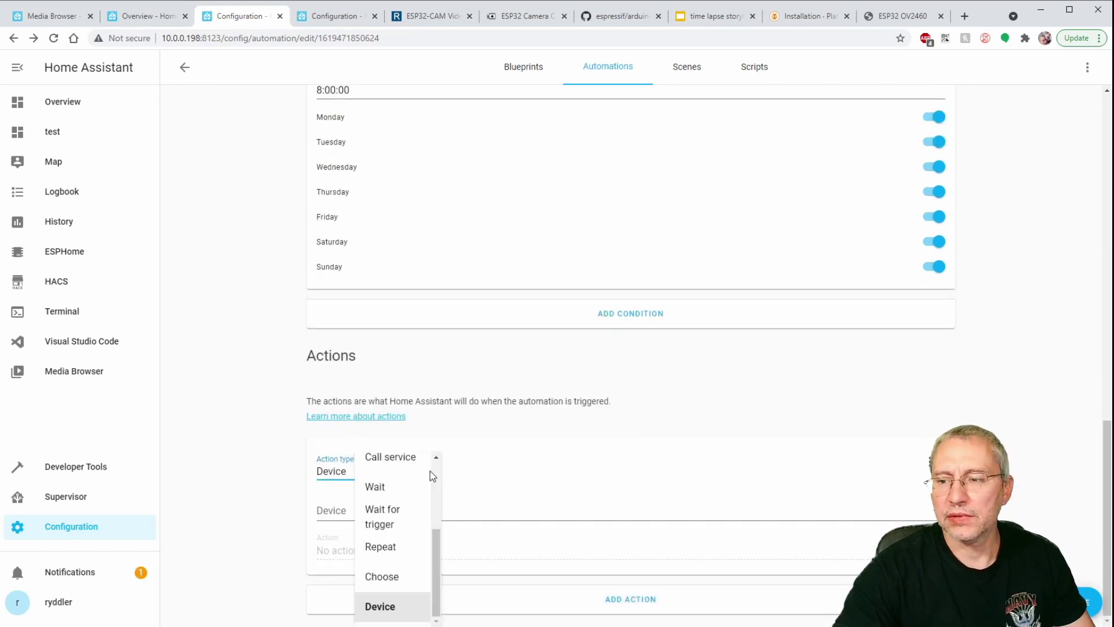
left_click(399, 458)
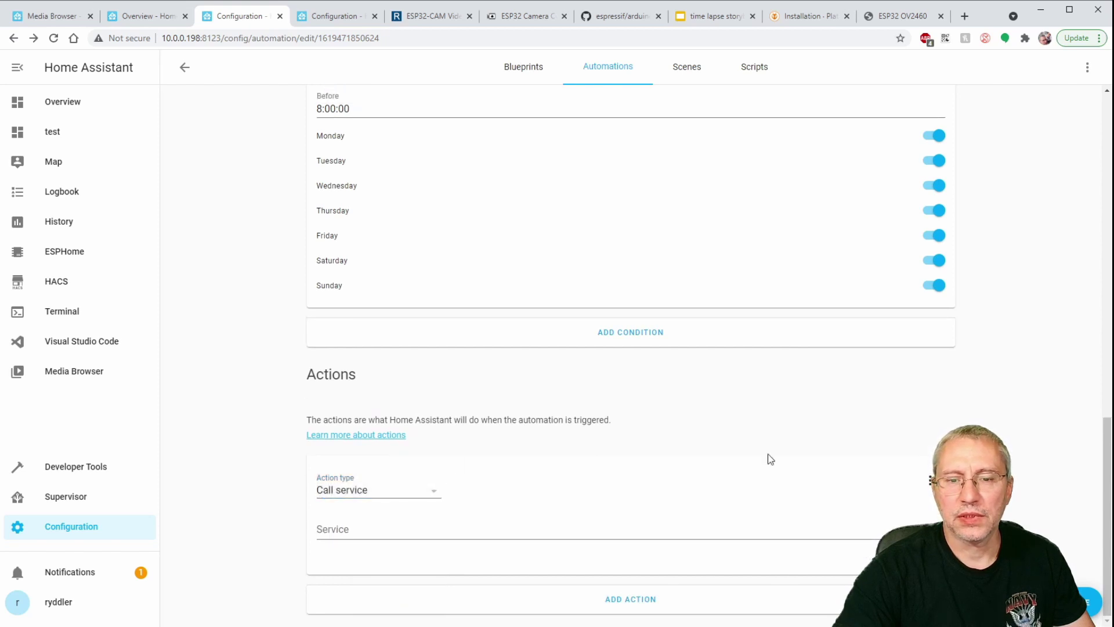
left_click(406, 530)
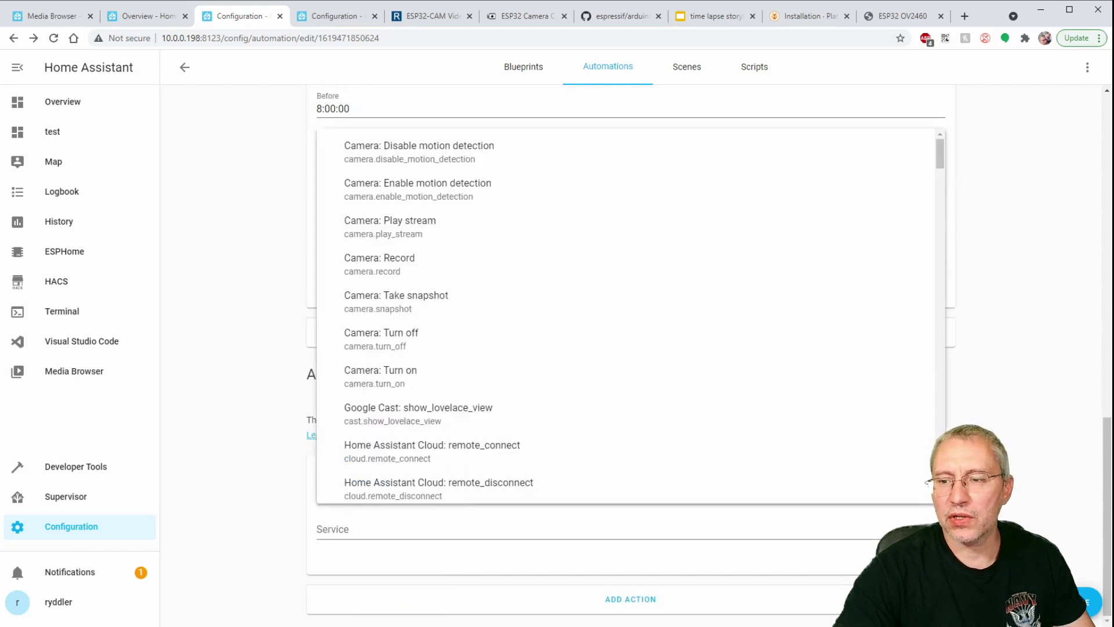
left_click(393, 314)
scroll(643, 439, "down", 2)
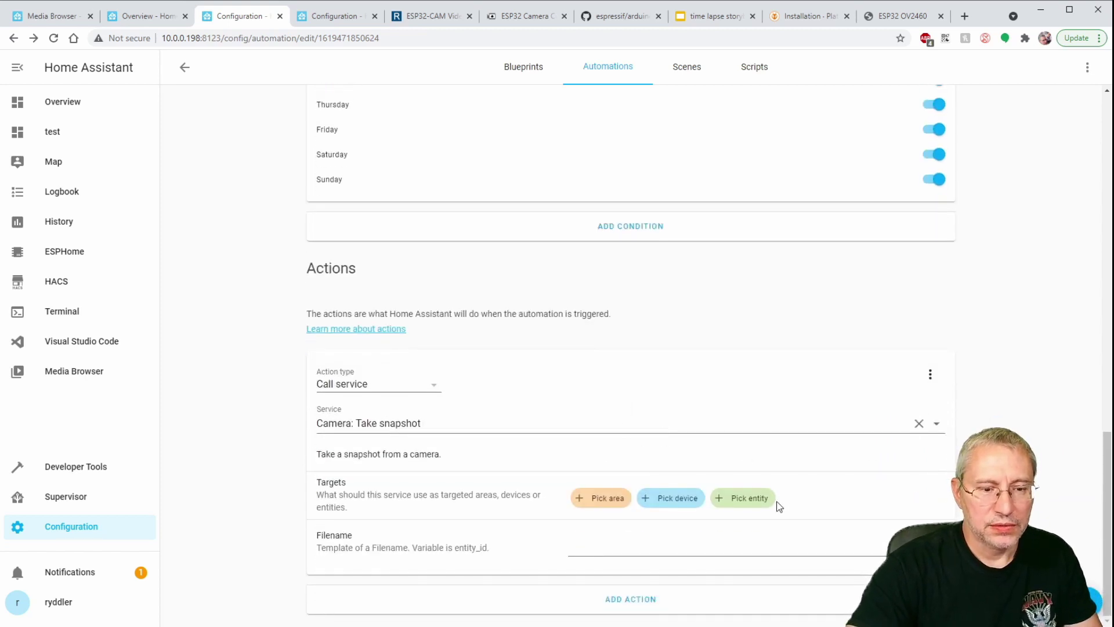
left_click(754, 501)
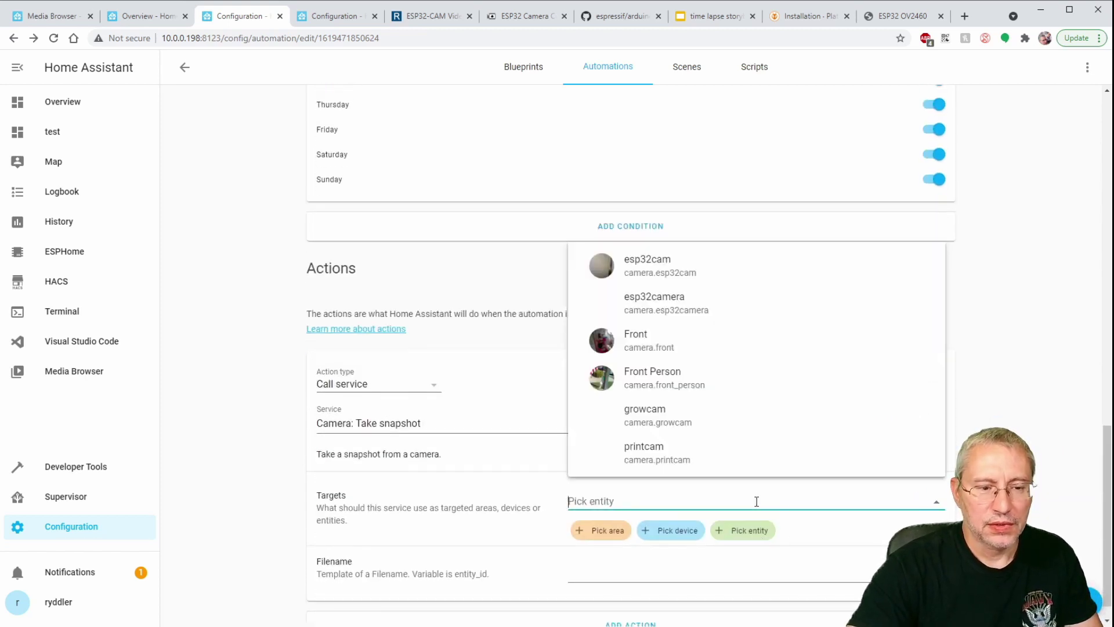
left_click(657, 267)
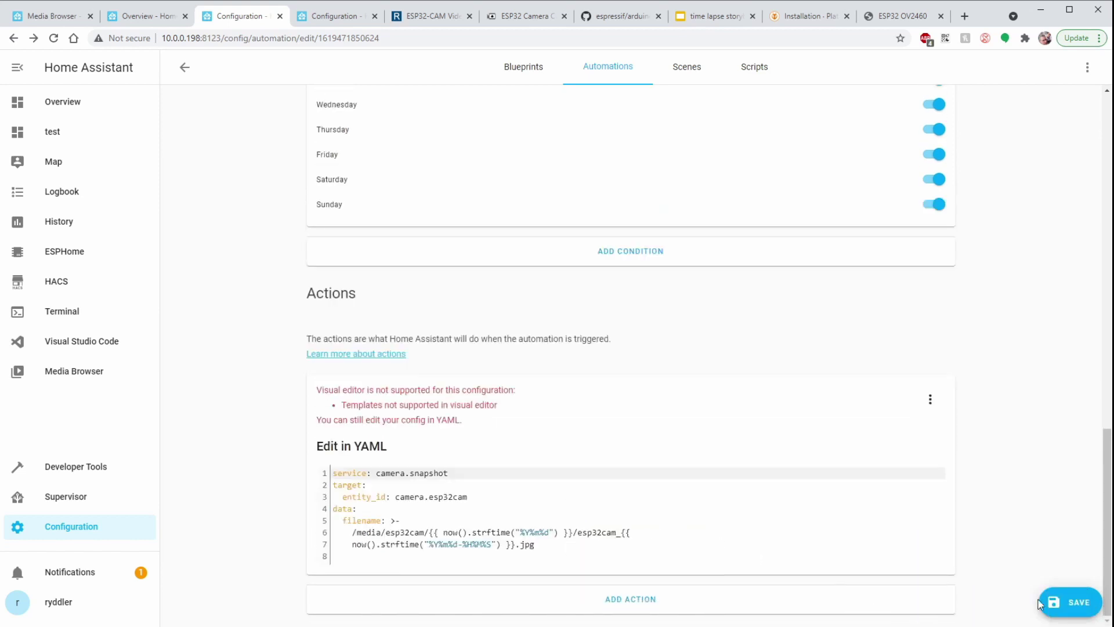
left_click(1071, 603)
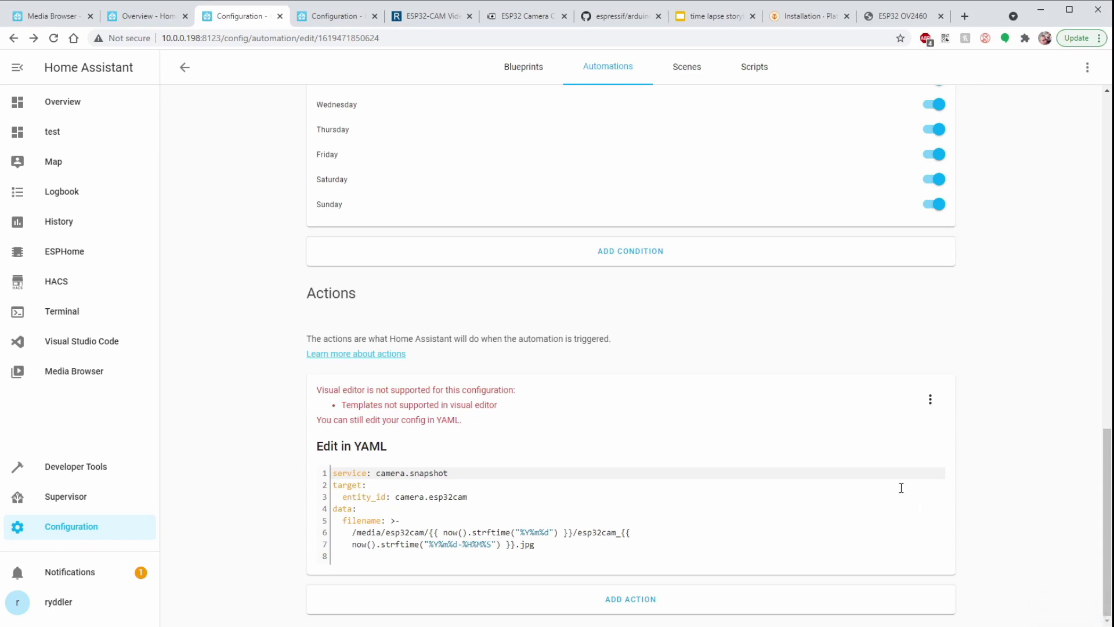
left_click(186, 69)
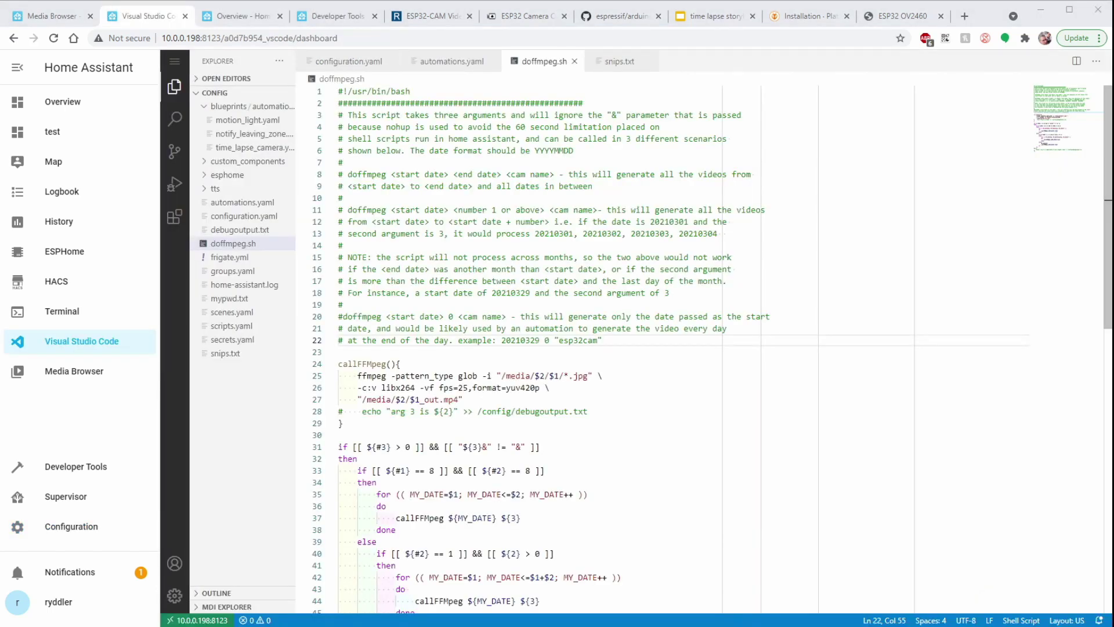
Highlight the doffmpeg.sh usage notes: three arguments, start/end date with cam name, start date plus number, and single date with 0
left_click_drag(348, 115, 510, 115)
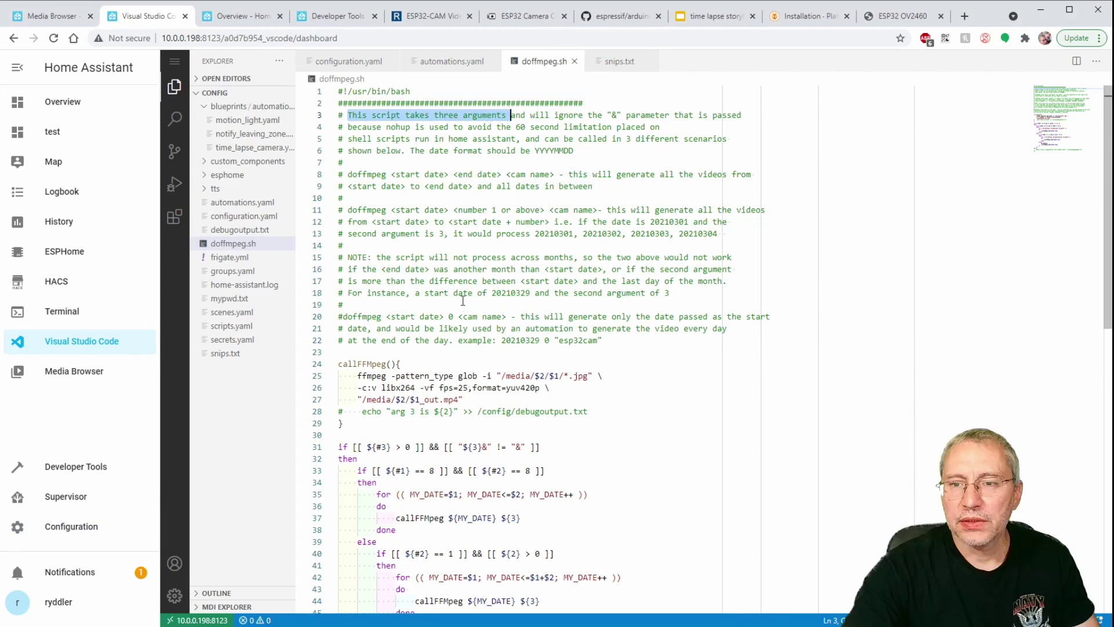
left_click_drag(391, 175, 554, 176)
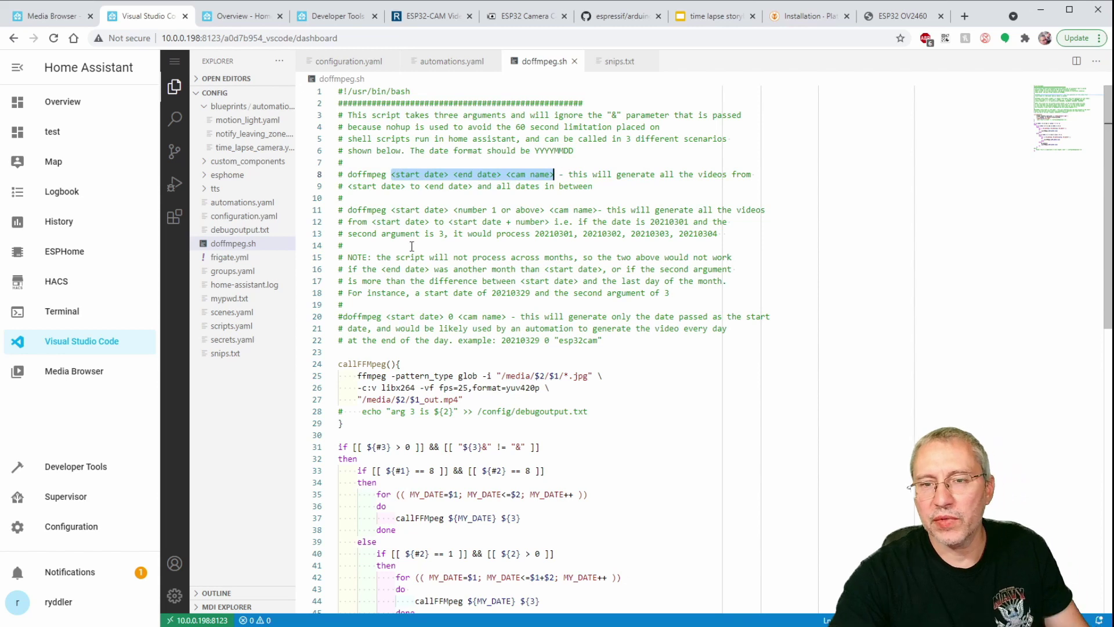
left_click_drag(391, 210, 600, 208)
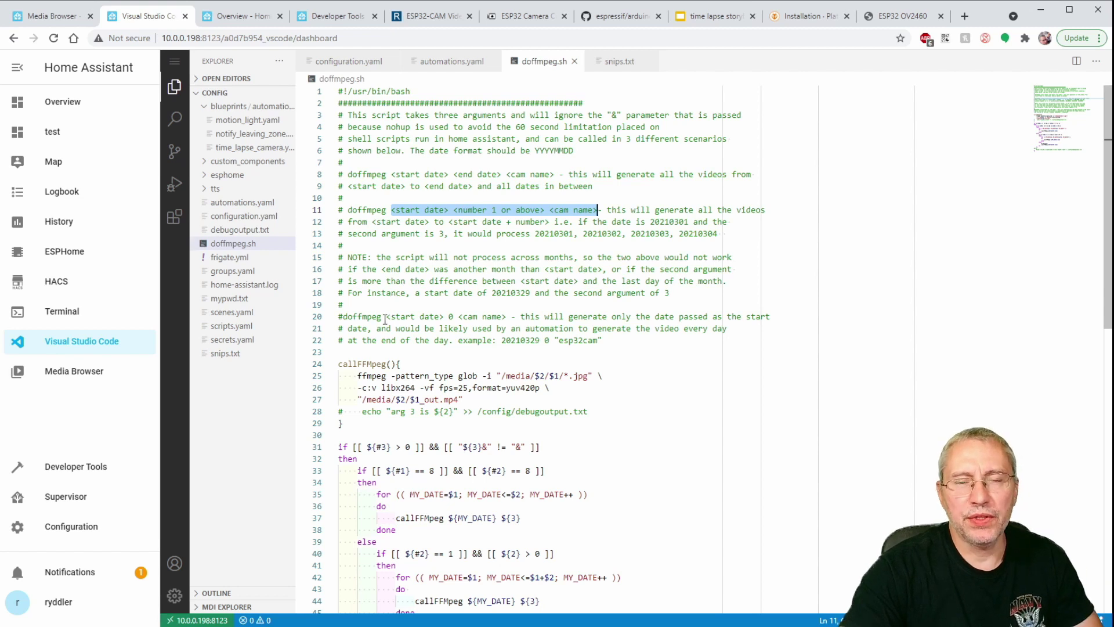
left_click_drag(381, 317, 512, 316)
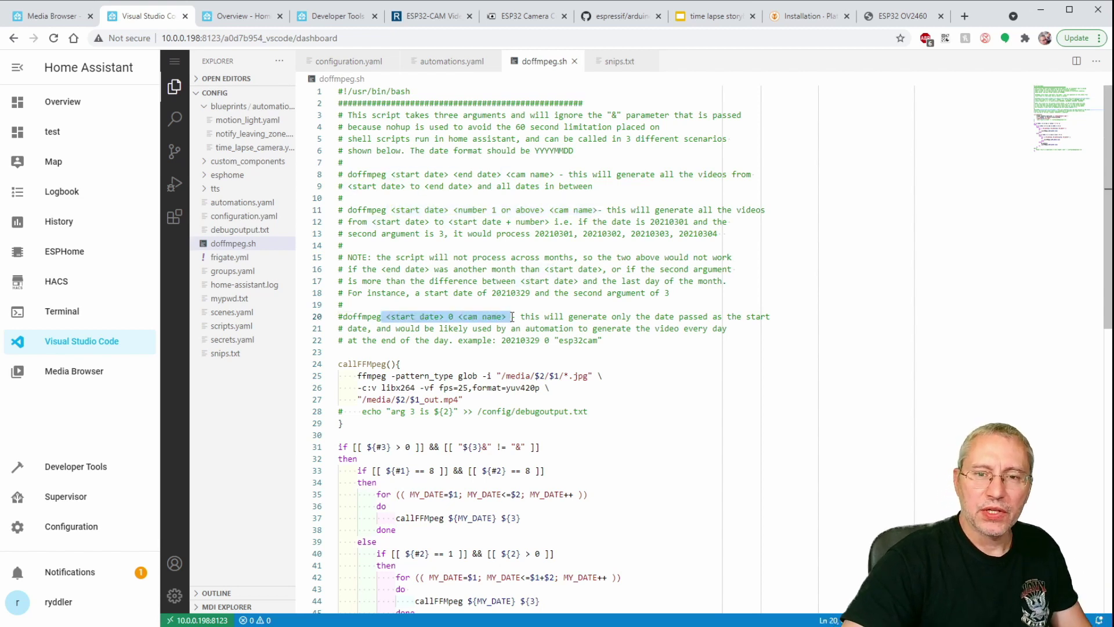
left_click(597, 347)
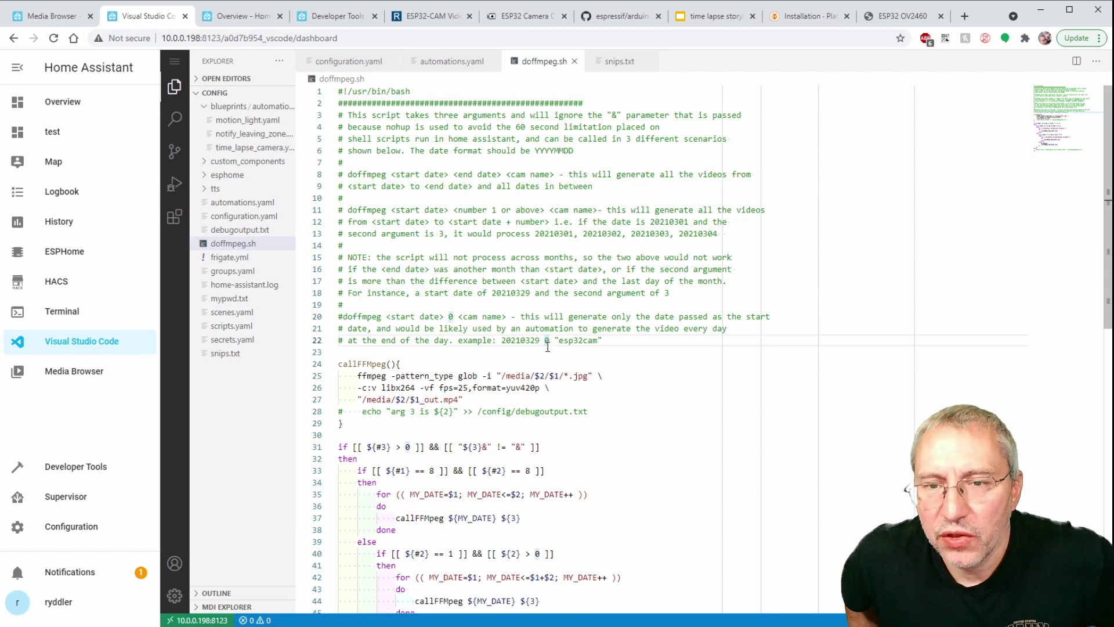
scroll(597, 347, "down", 3)
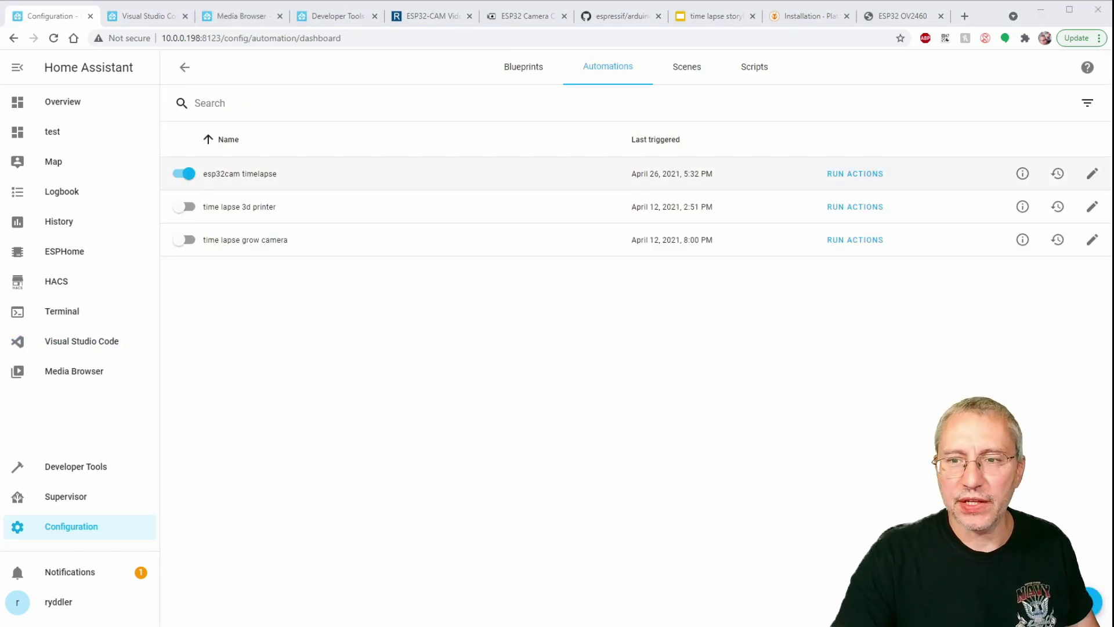
Browse Media Browser to Local Media > esp32cam > 20210426
left_click(74, 371)
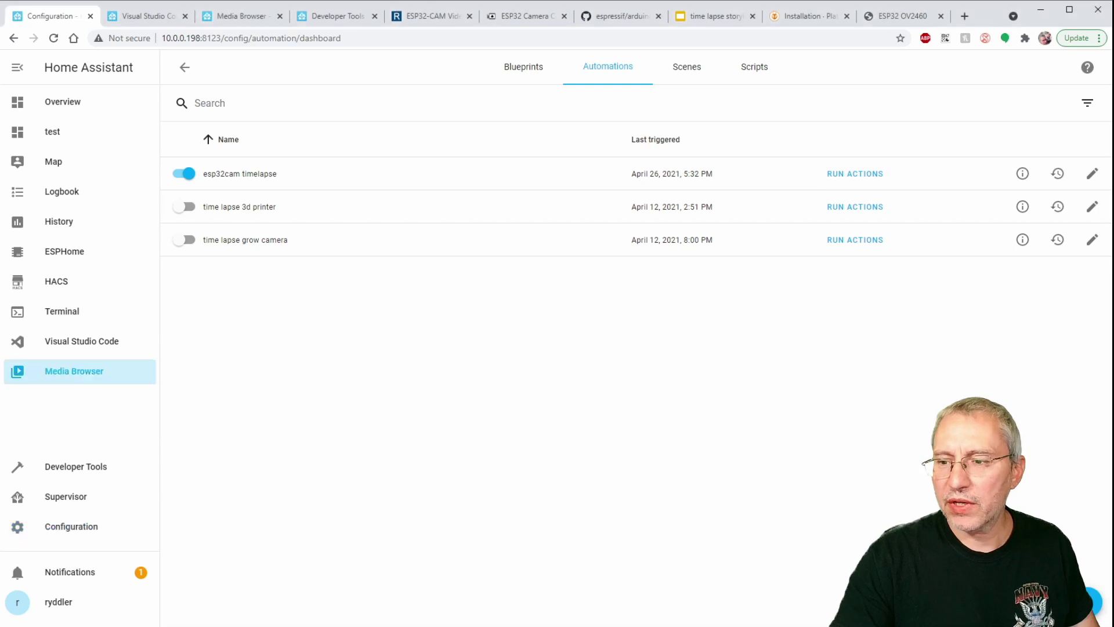
left_click(248, 238)
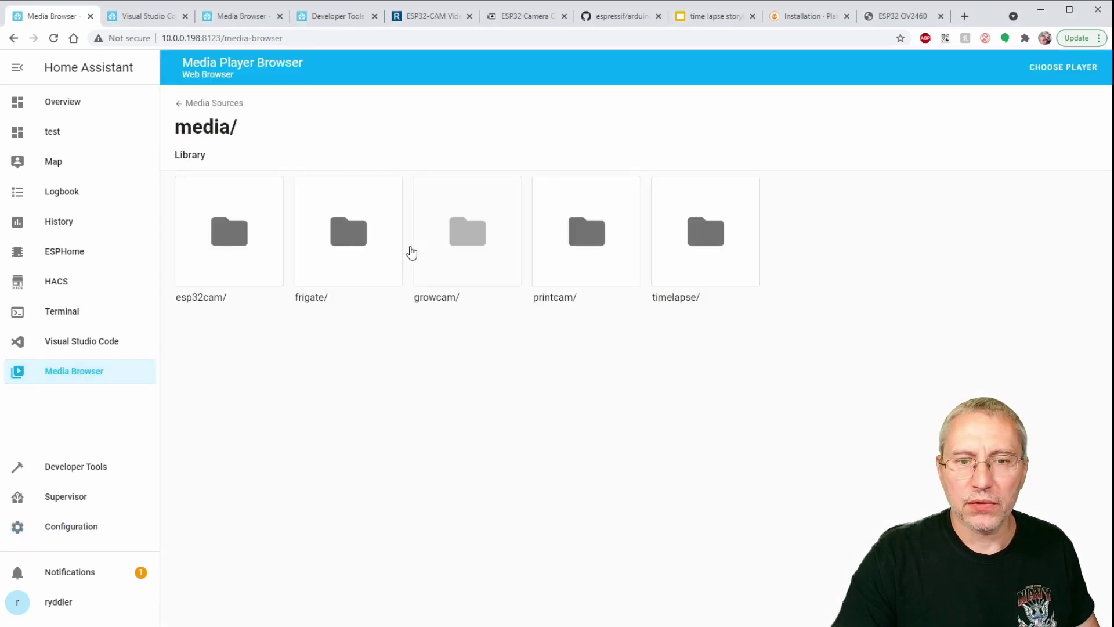
left_click(225, 235)
left_click(458, 269)
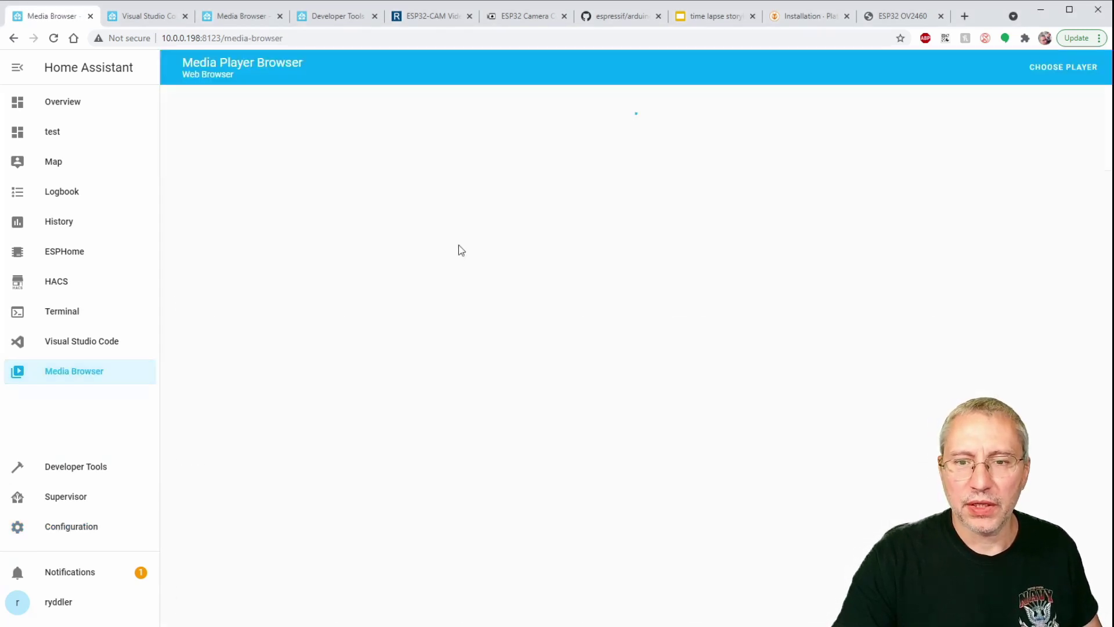
View the snapshots esp32cam_20210426-173230.jpg, -173139.jpg and -173206.jpg
left_click(928, 513)
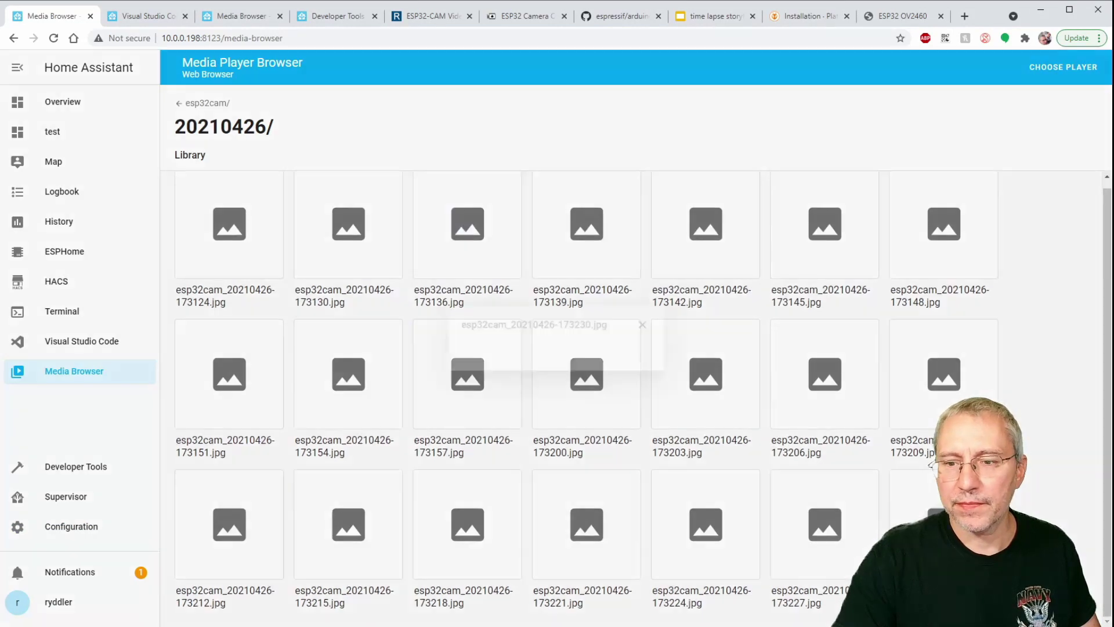
left_click(747, 178)
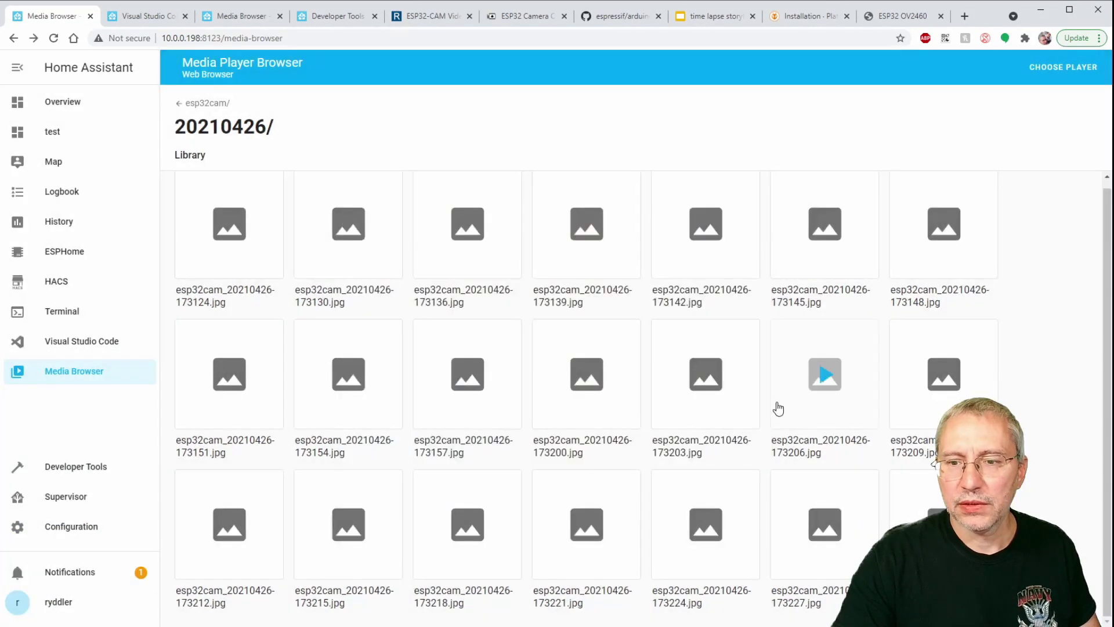
left_click(587, 223)
left_click(746, 178)
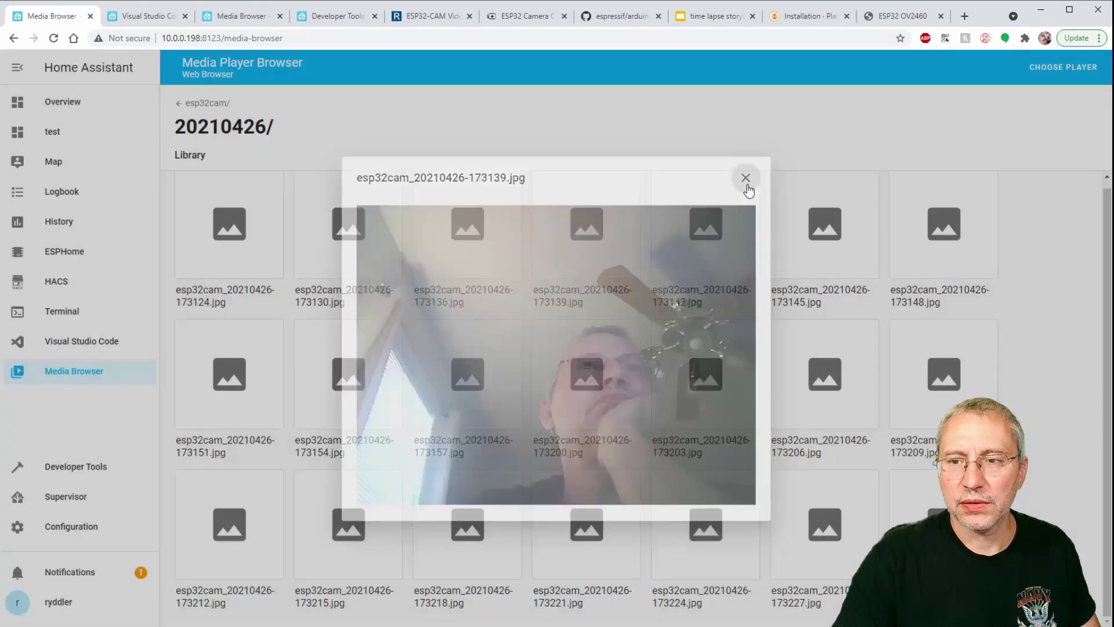
left_click(823, 361)
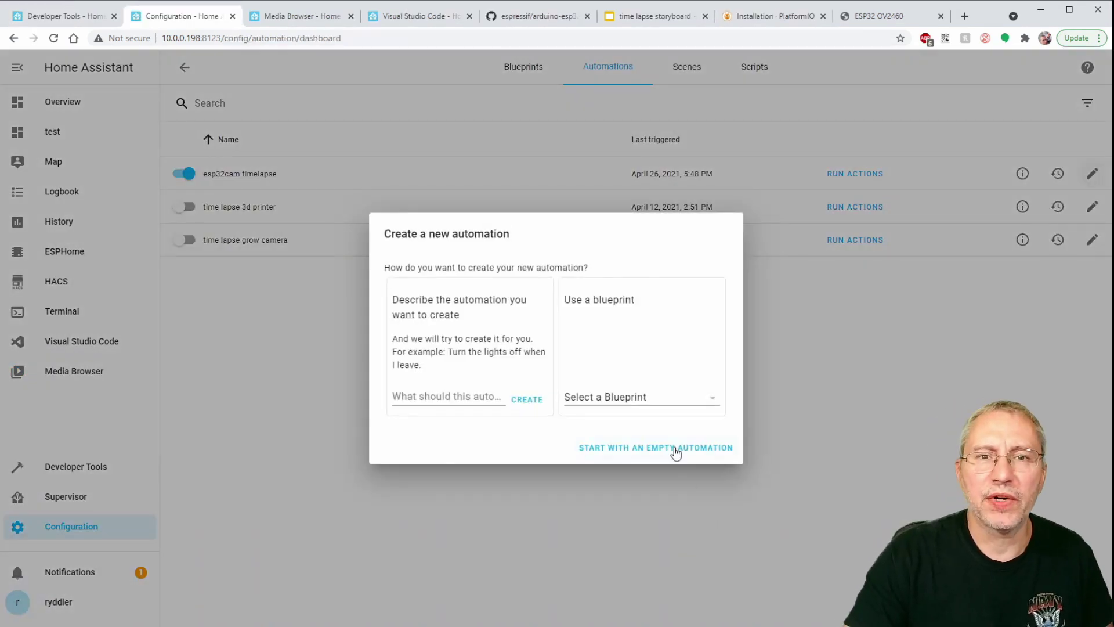
Create a new automation named 'Create esp32 timelapse' with a time pattern trigger at hour 17, minute 52
left_click(674, 449)
left_click_drag(404, 201, 302, 210)
type("Cre")
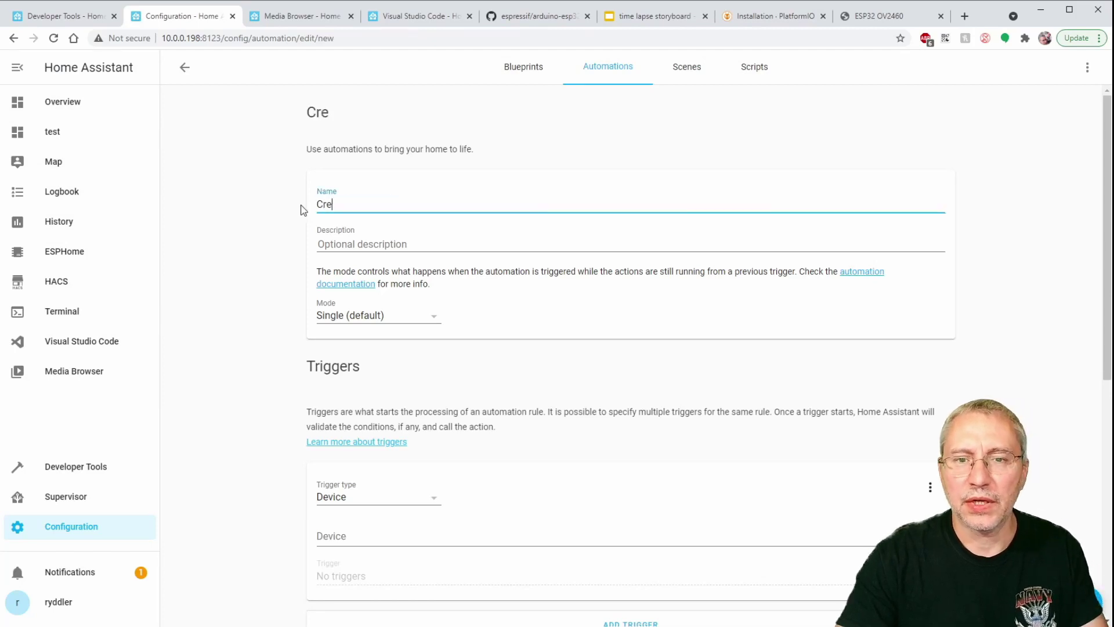
type("ate esp")
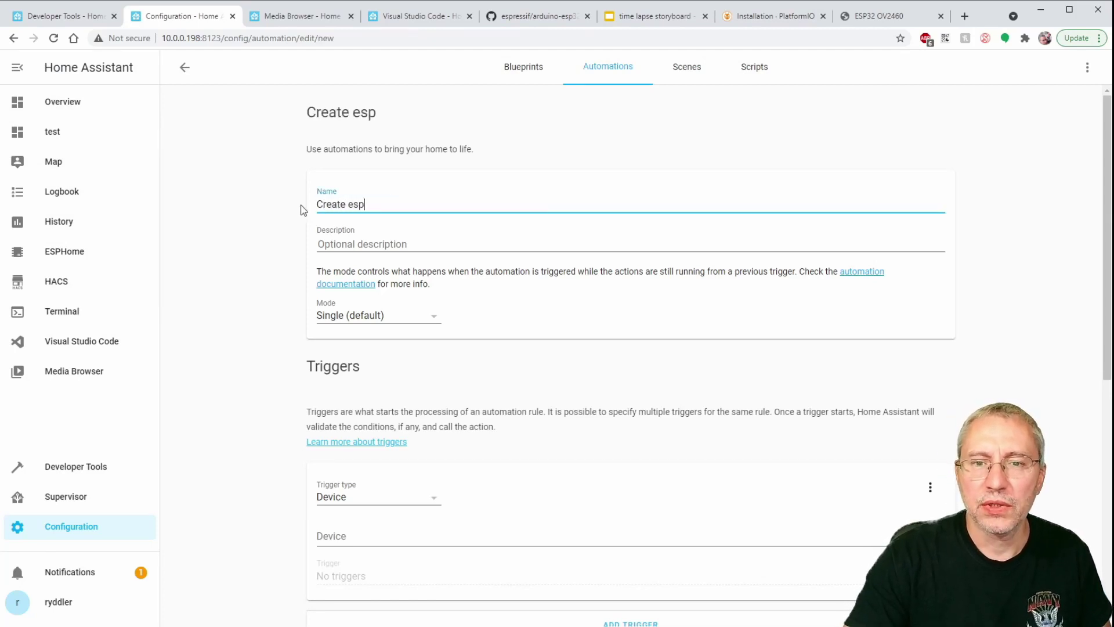
type("32 t")
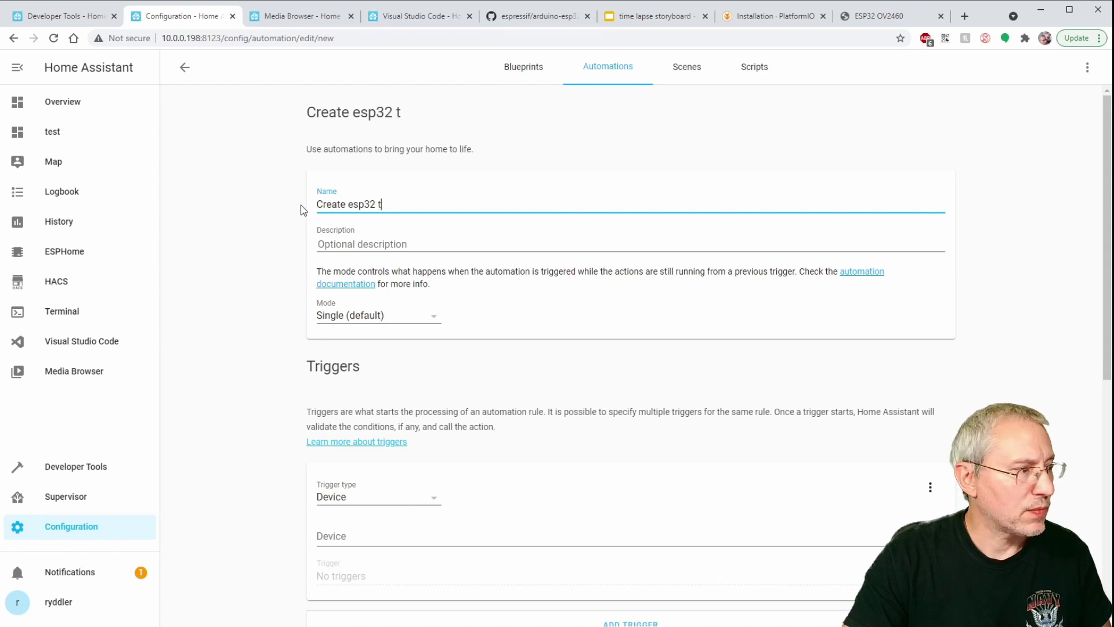
type("imelapse")
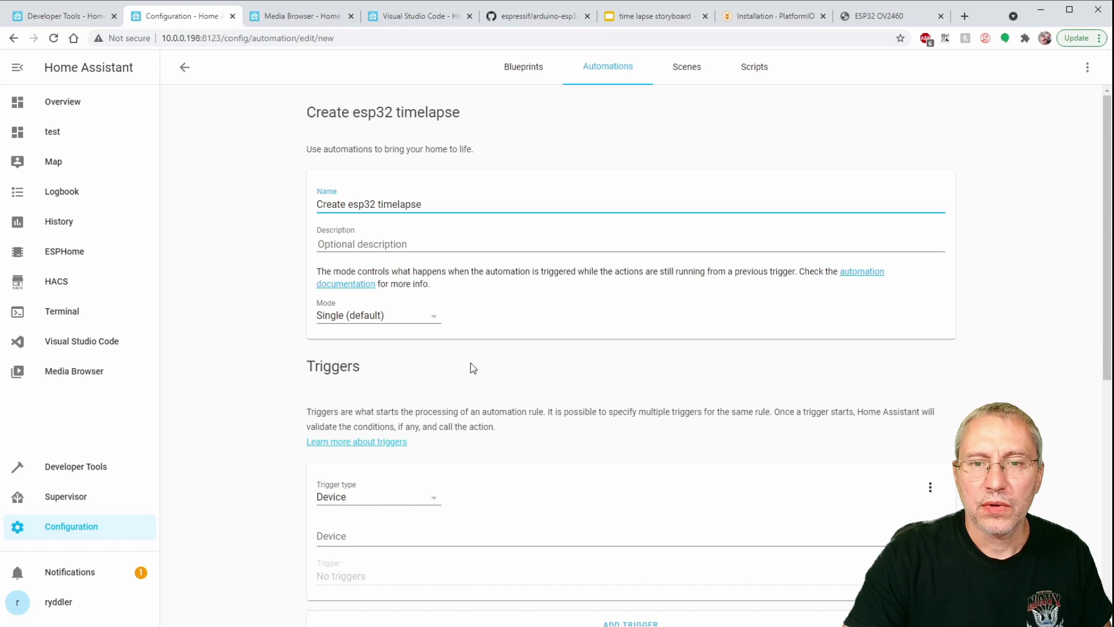
scroll(490, 363, "down", 3)
left_click(441, 313)
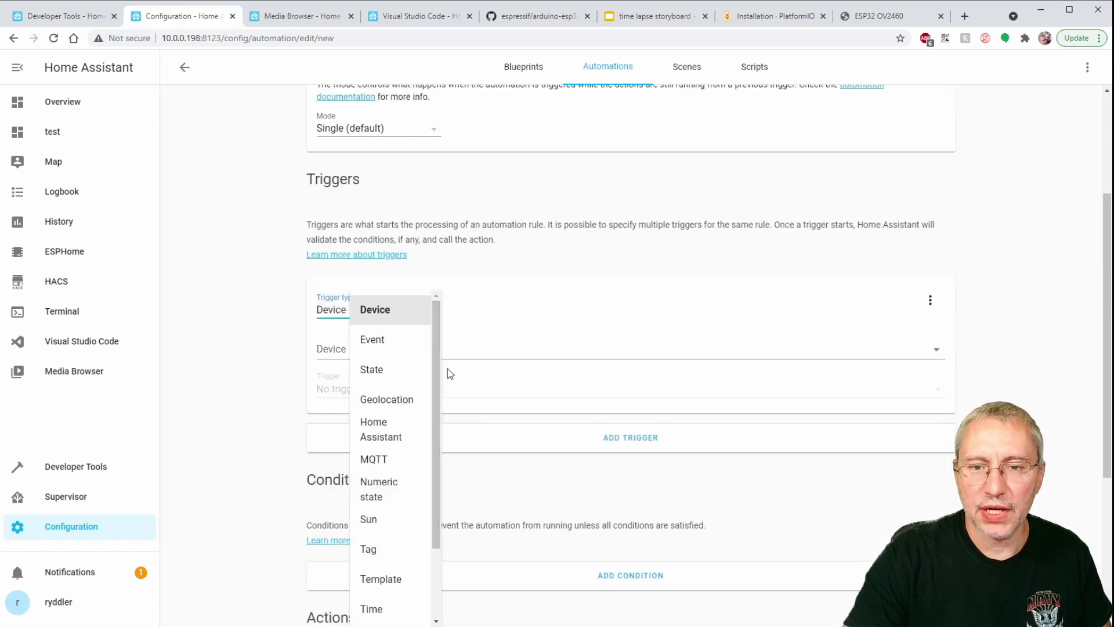
scroll(428, 500, "down", 3)
left_click(391, 547)
left_click(346, 347)
type("17")
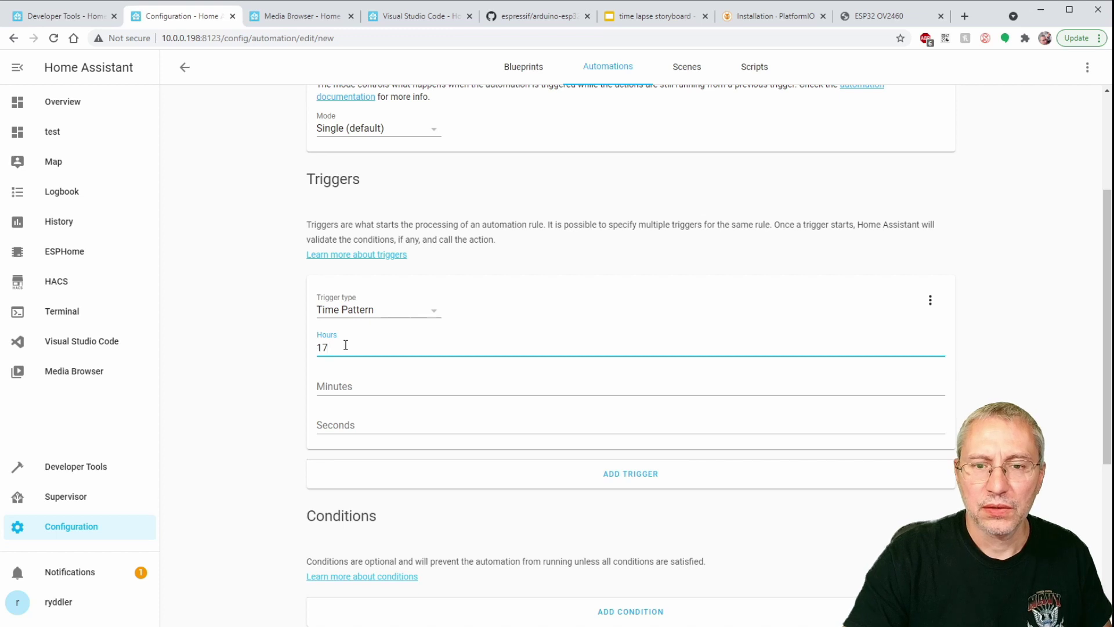
left_click(372, 386)
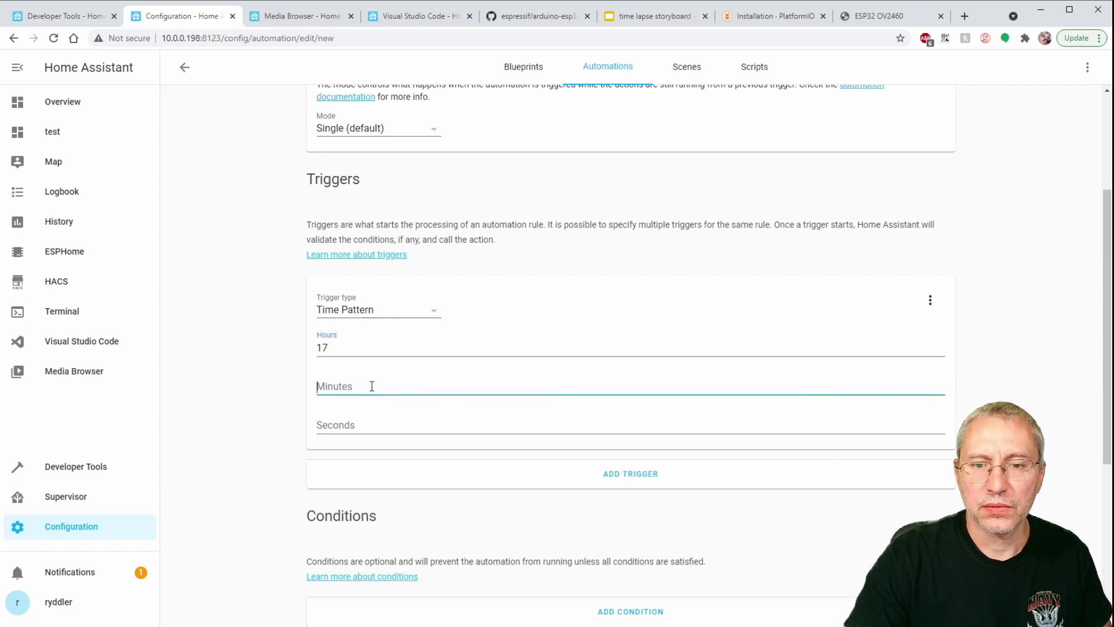
type("52")
Make the automation's action a service call, then go to the Developer Tools service call page
scroll(263, 476, "down", 5)
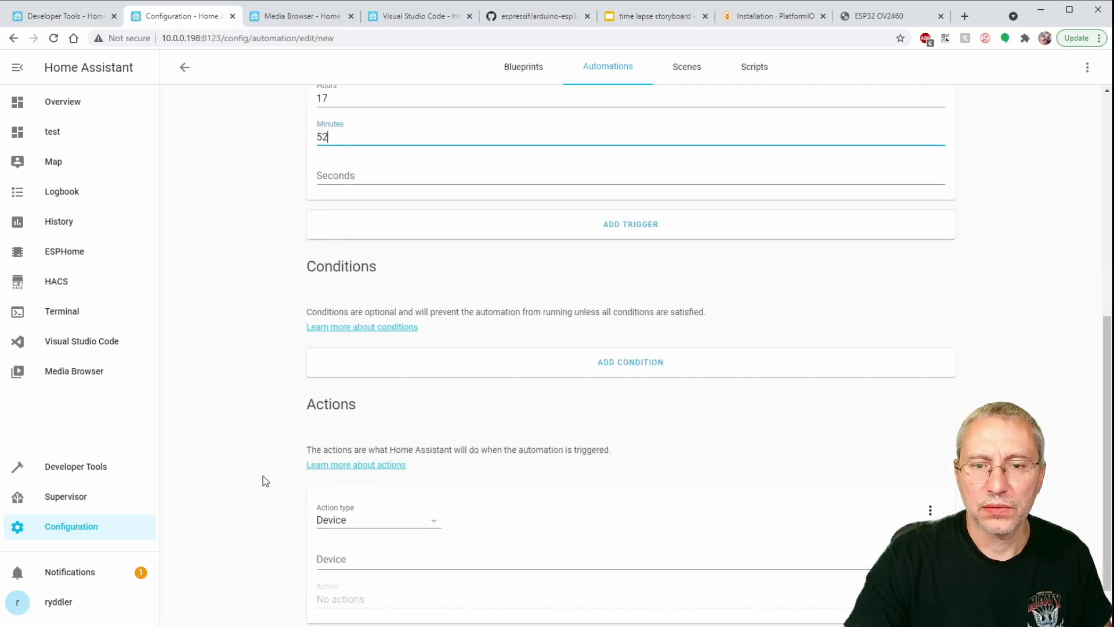
left_click(433, 472)
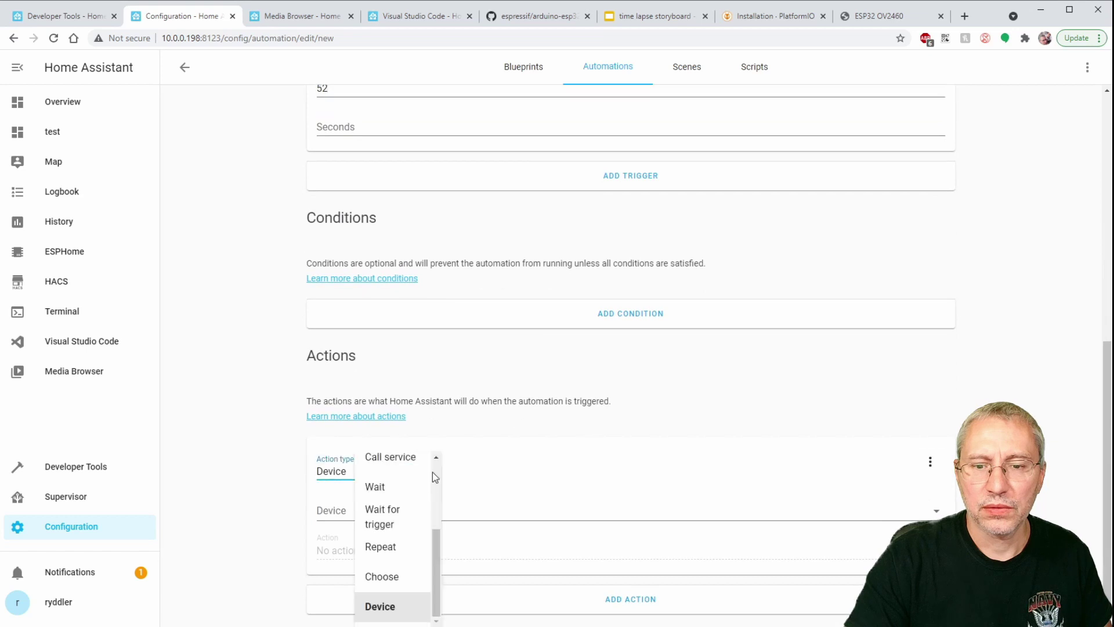
left_click(392, 462)
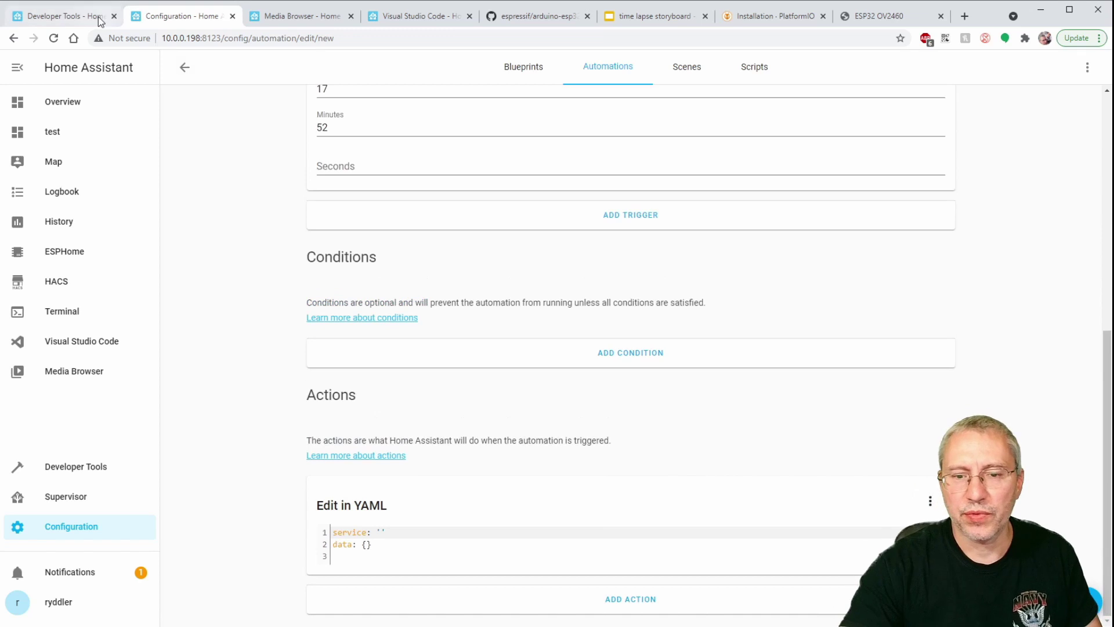
left_click(63, 15)
Paste the shell_command.do_movie YAML into the action and blank out the fixed start date 20210426
left_click_drag(277, 201, 464, 255)
key("ctrl+c")
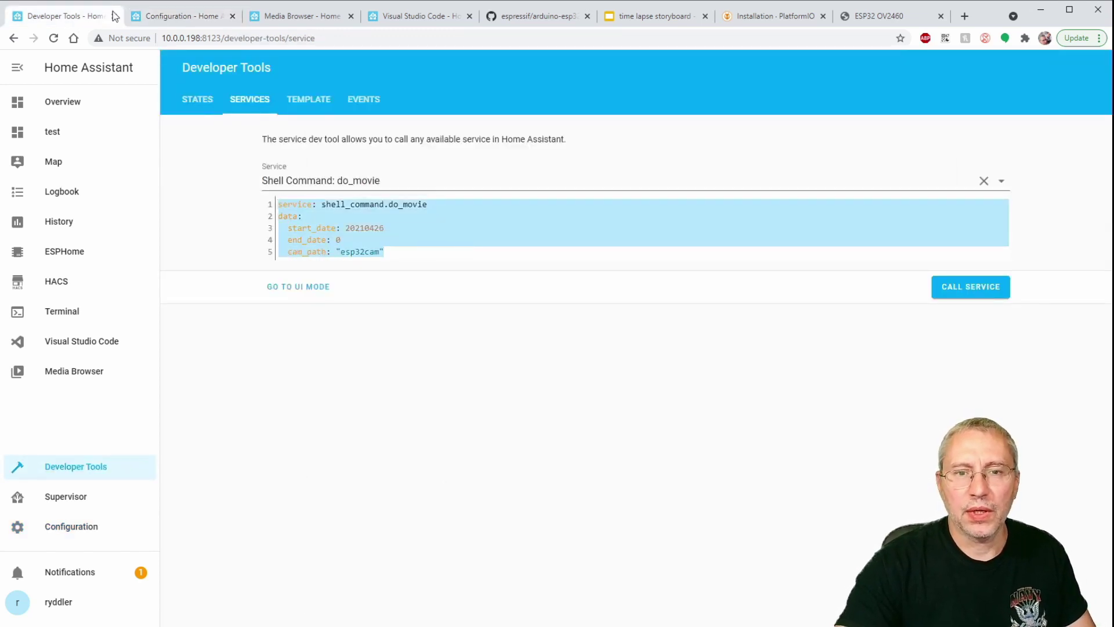
left_click(177, 18)
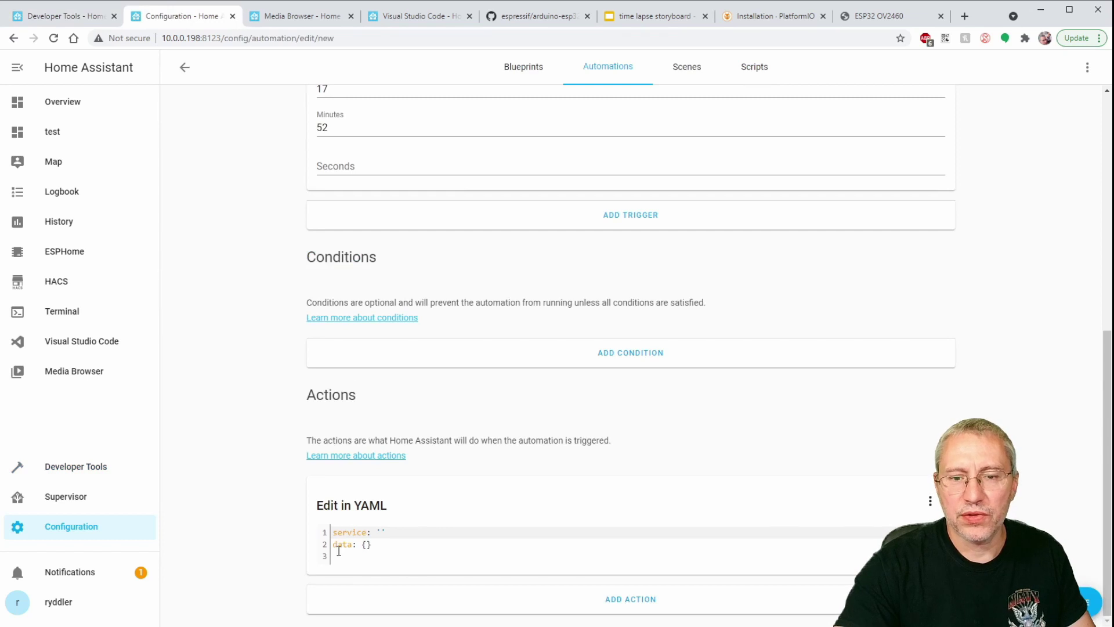
left_click_drag(335, 533, 447, 562)
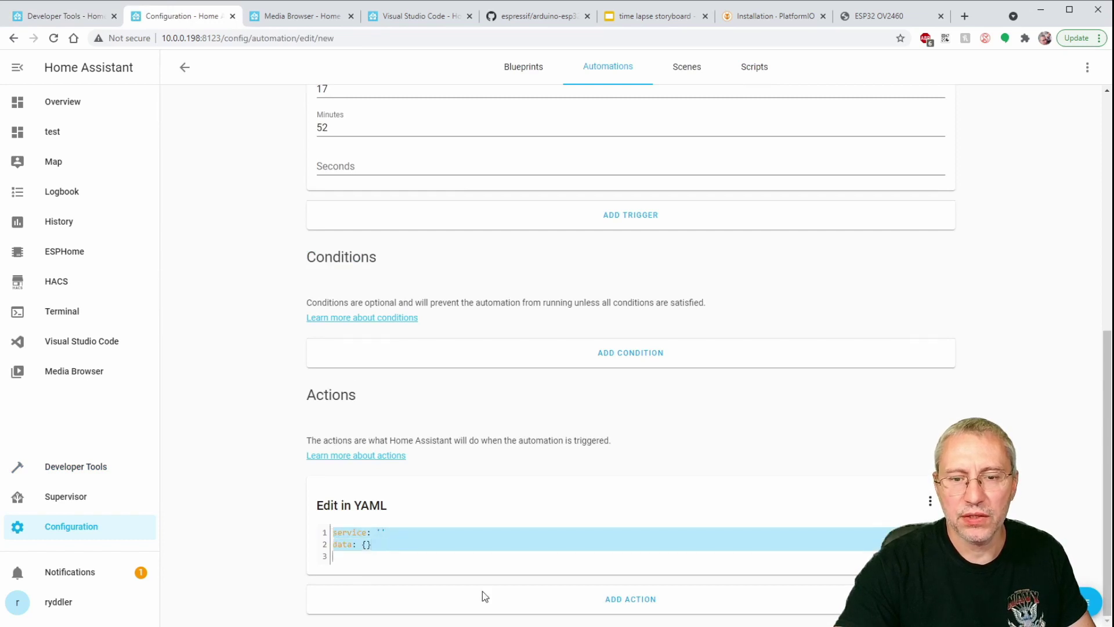
key("ctrl+v")
double_click(423, 556)
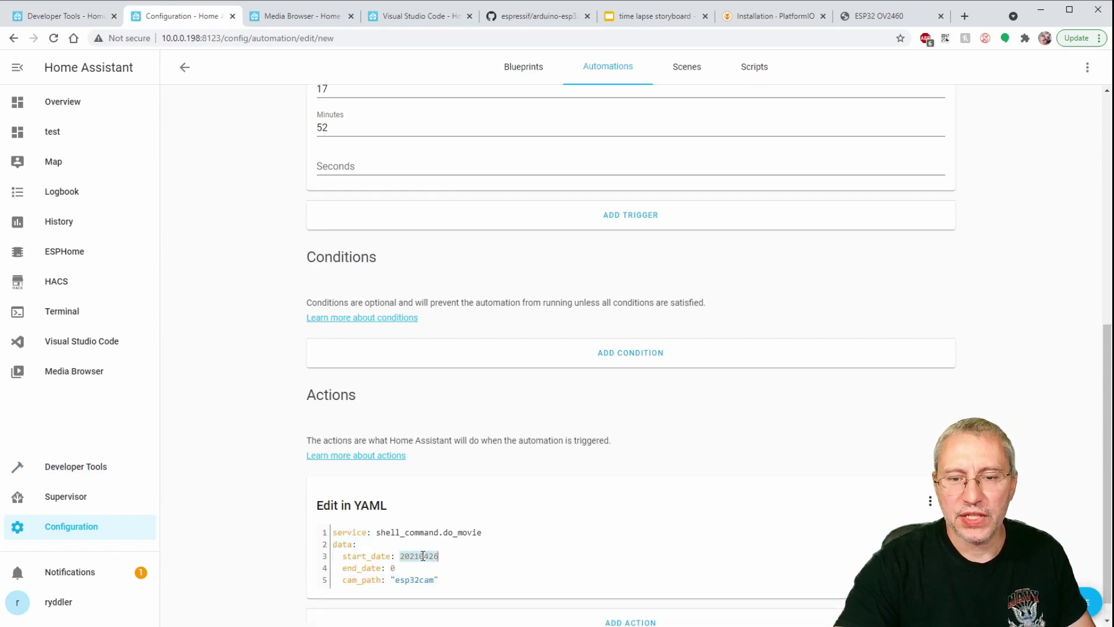
type("'")
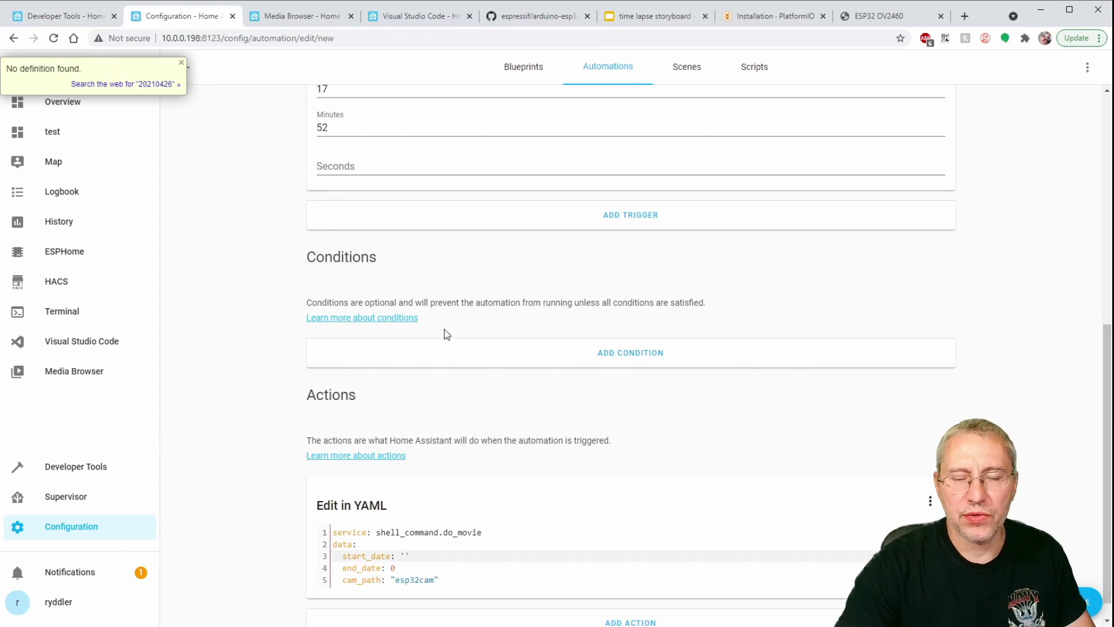
Fill start_date with the date template copied from VS Code, then save the automation
left_click(406, 19)
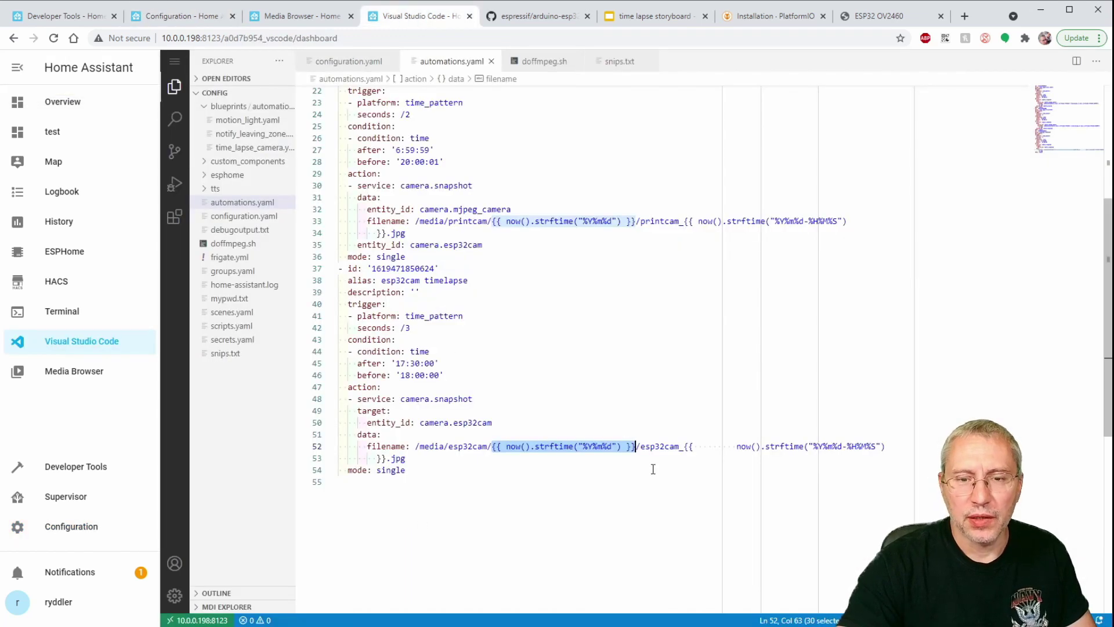
right_click(622, 457)
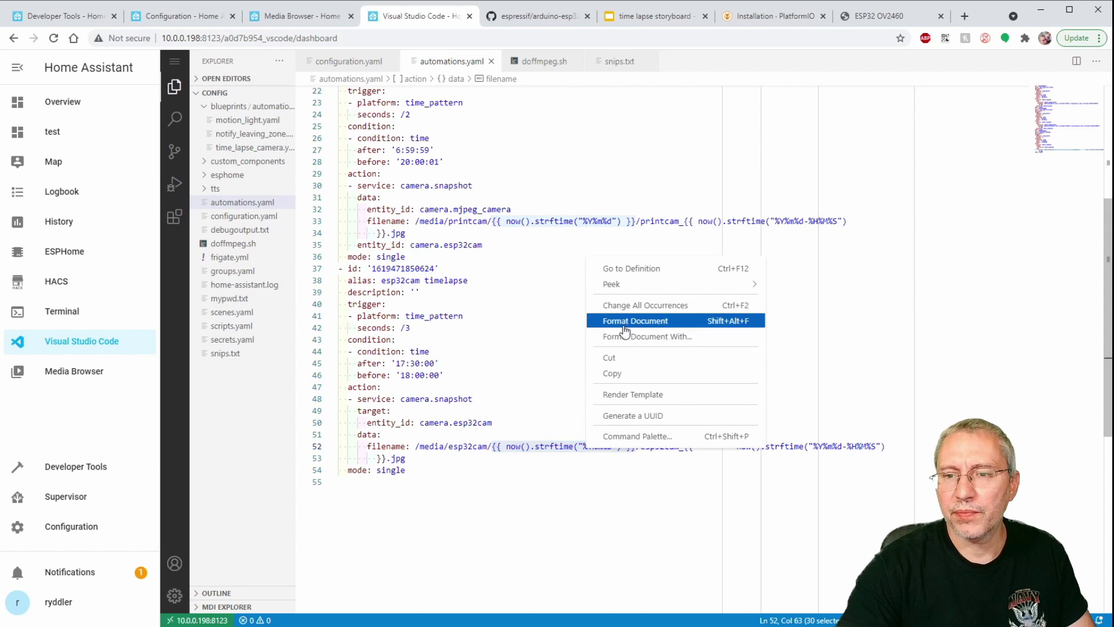
left_click(612, 373)
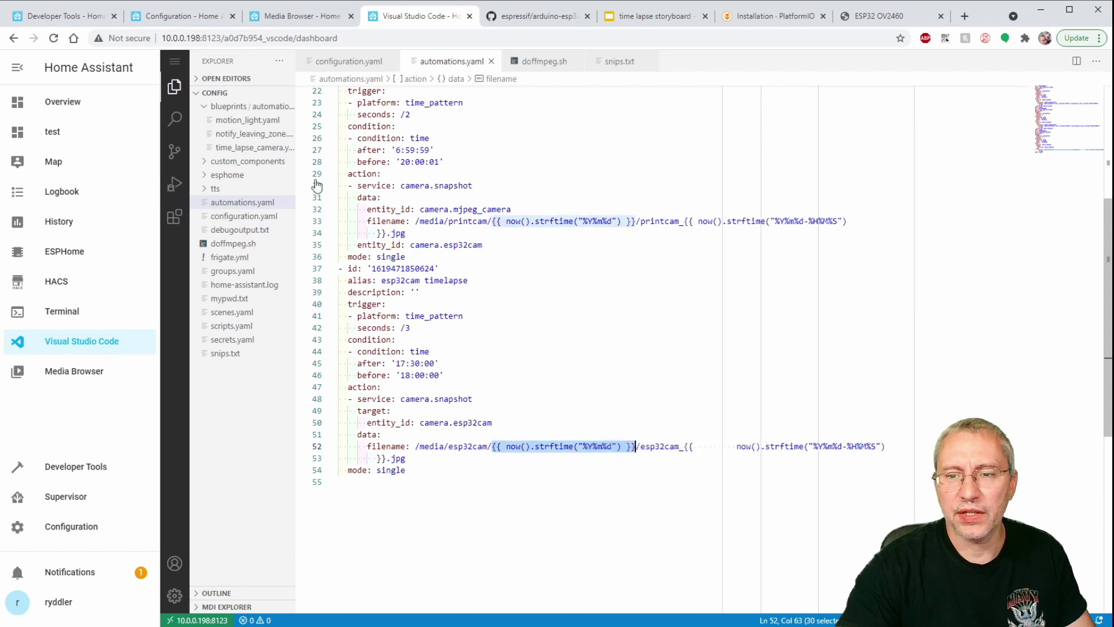
left_click(196, 21)
left_click(407, 556)
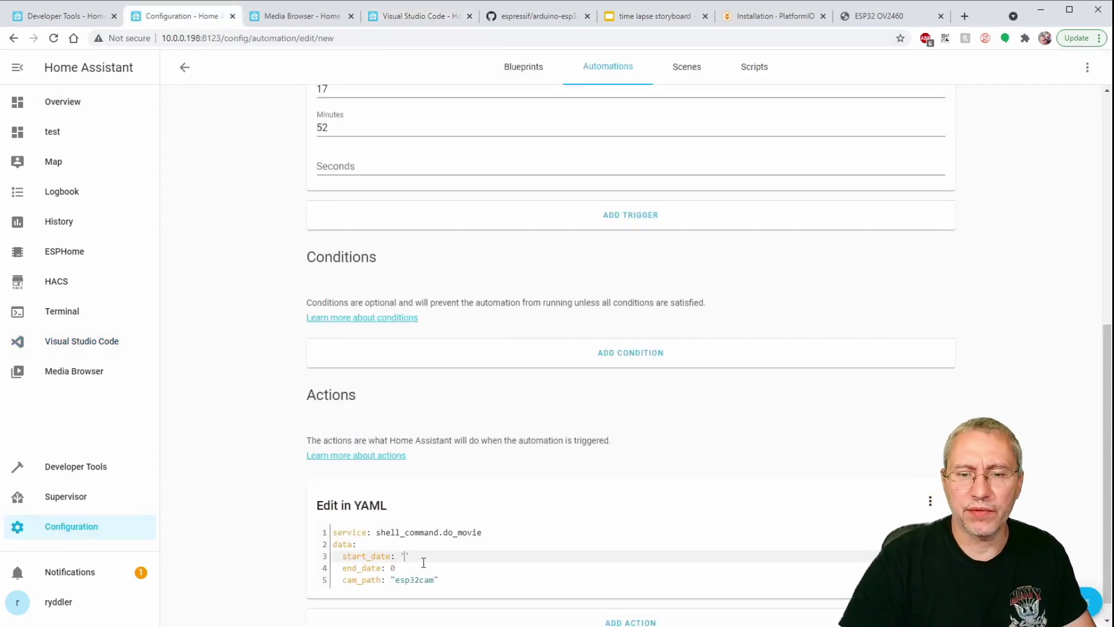
type("{{ now().strftime(\"%Y%m%d\") }}")
scroll(661, 572, "down", 1)
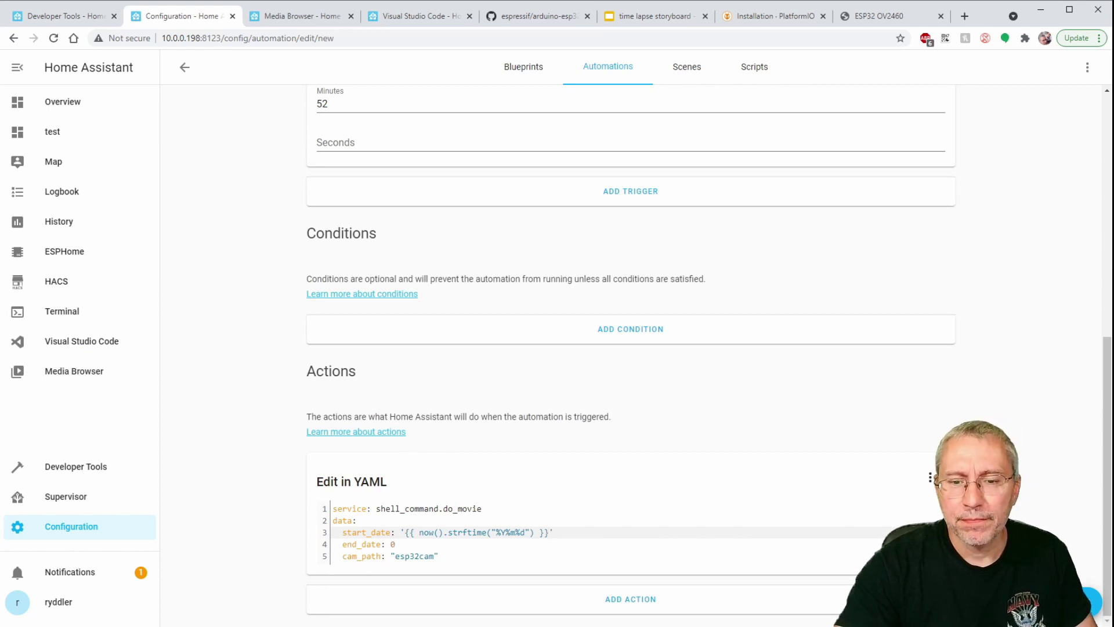
key("alt+Left")
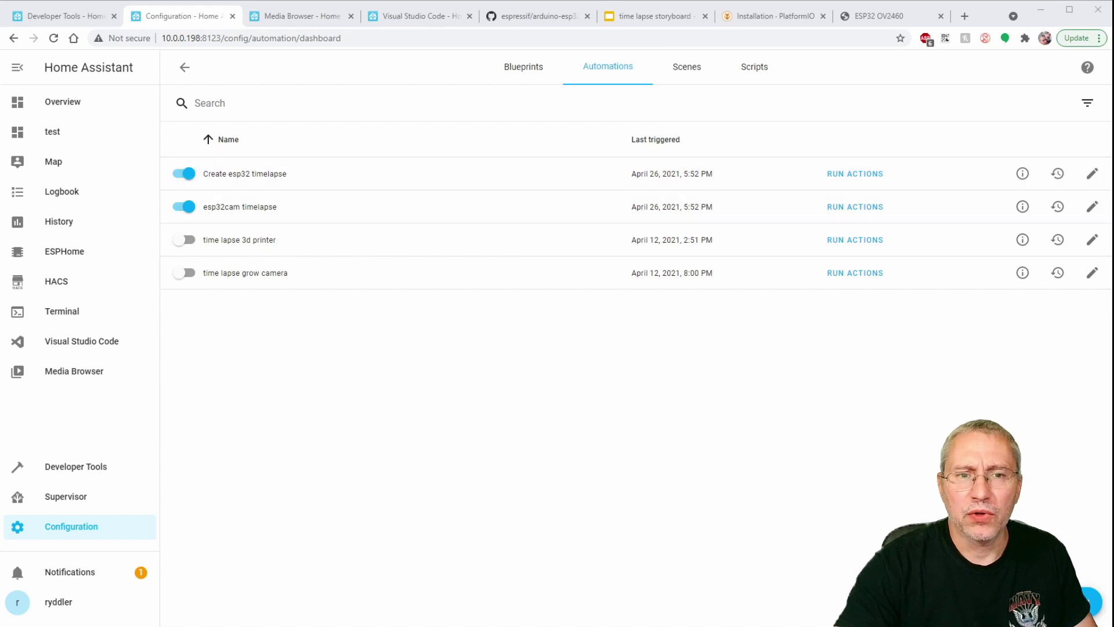
Refresh the esp32cam folder in Media Browser and play the 20210426_out.mp4 time-lapse
left_click(79, 17)
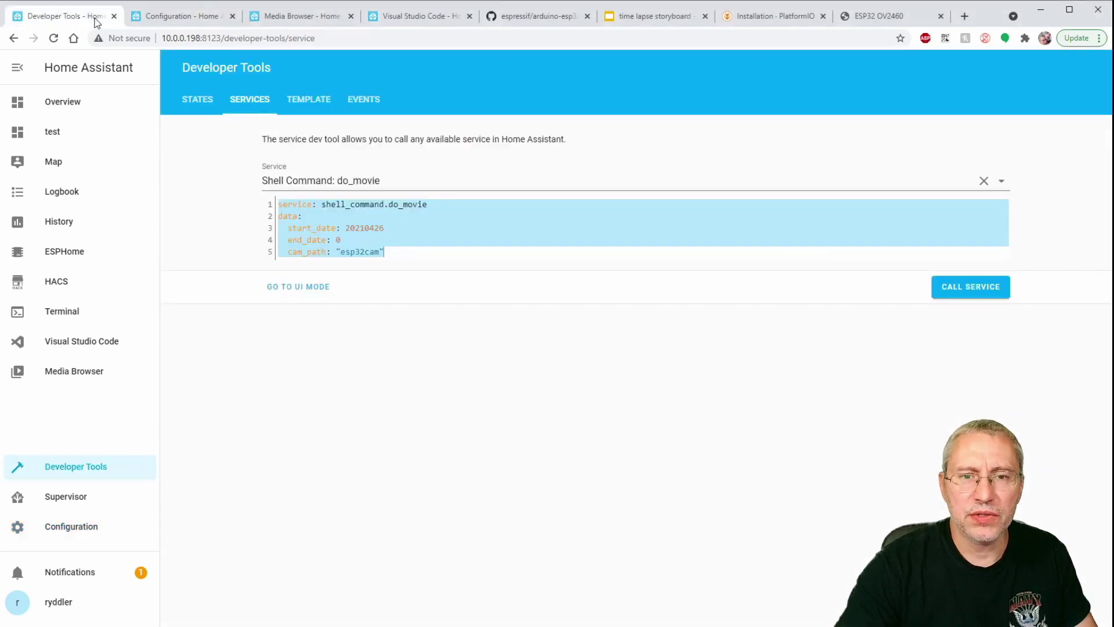
left_click(314, 18)
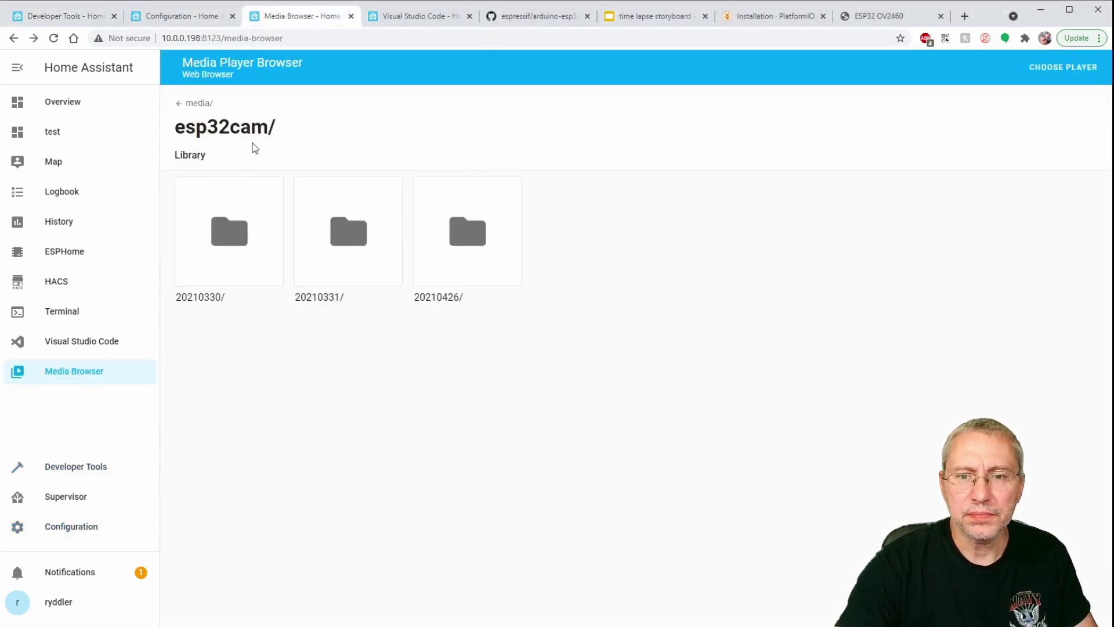
left_click(194, 102)
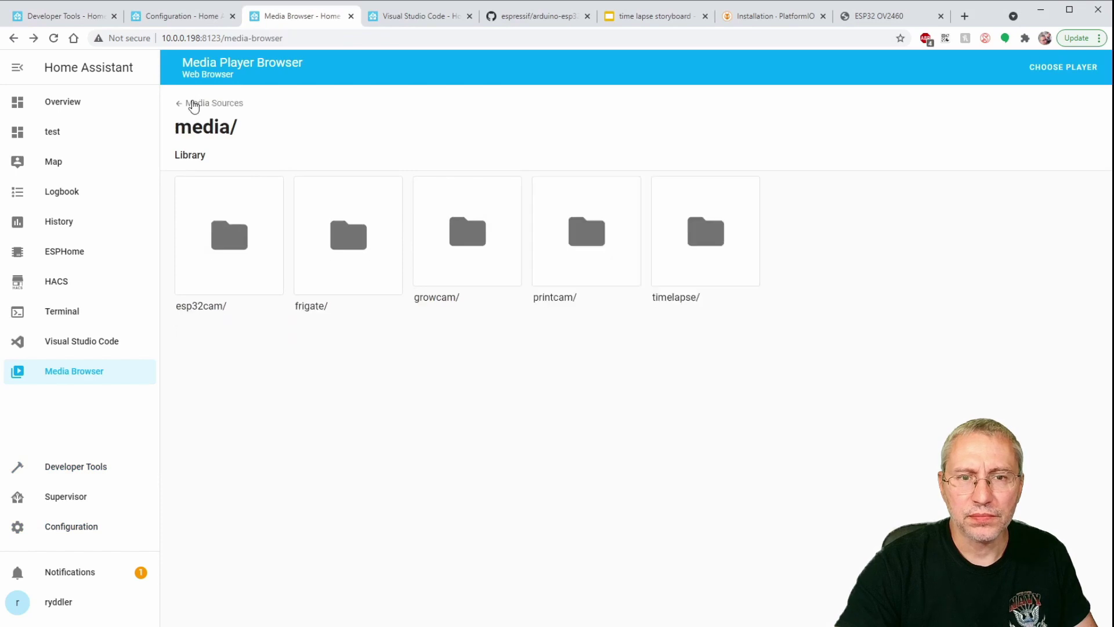
left_click(238, 234)
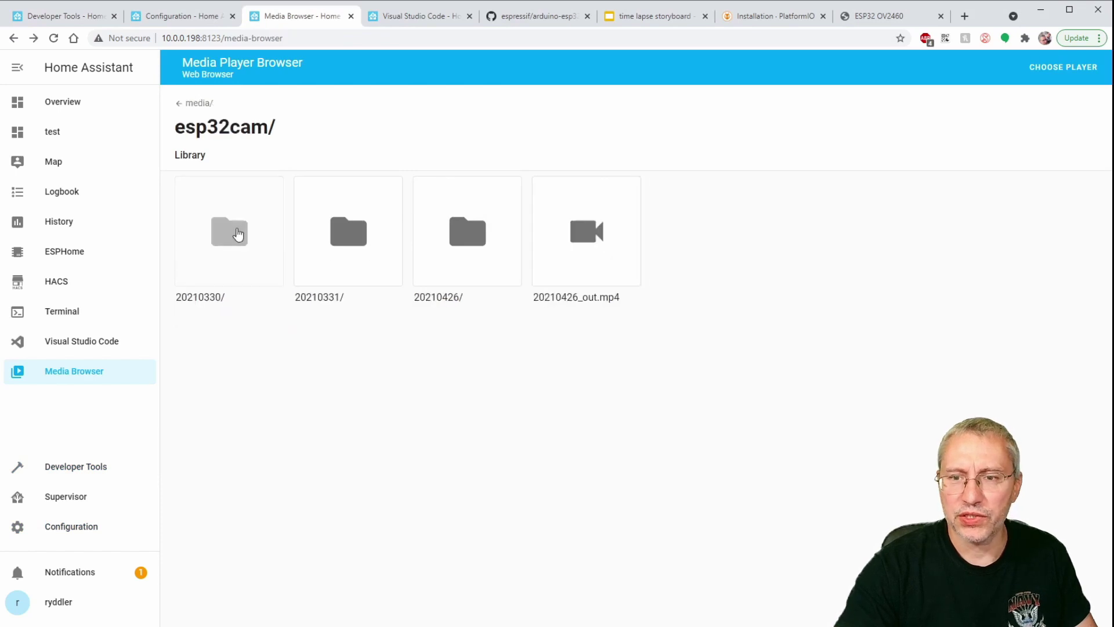
left_click(596, 243)
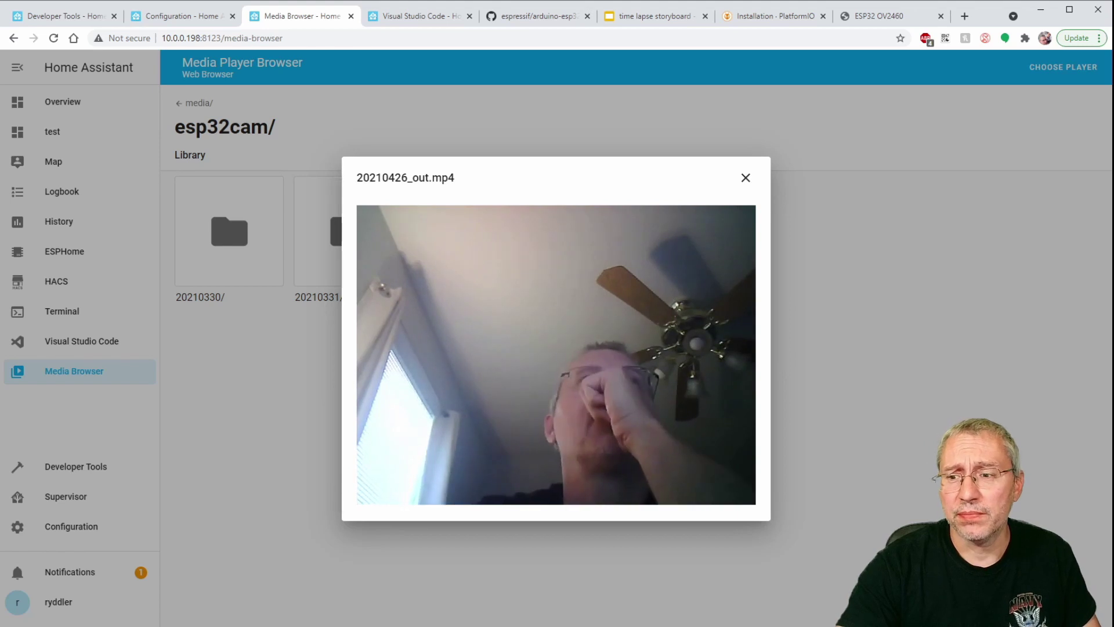
left_click(745, 179)
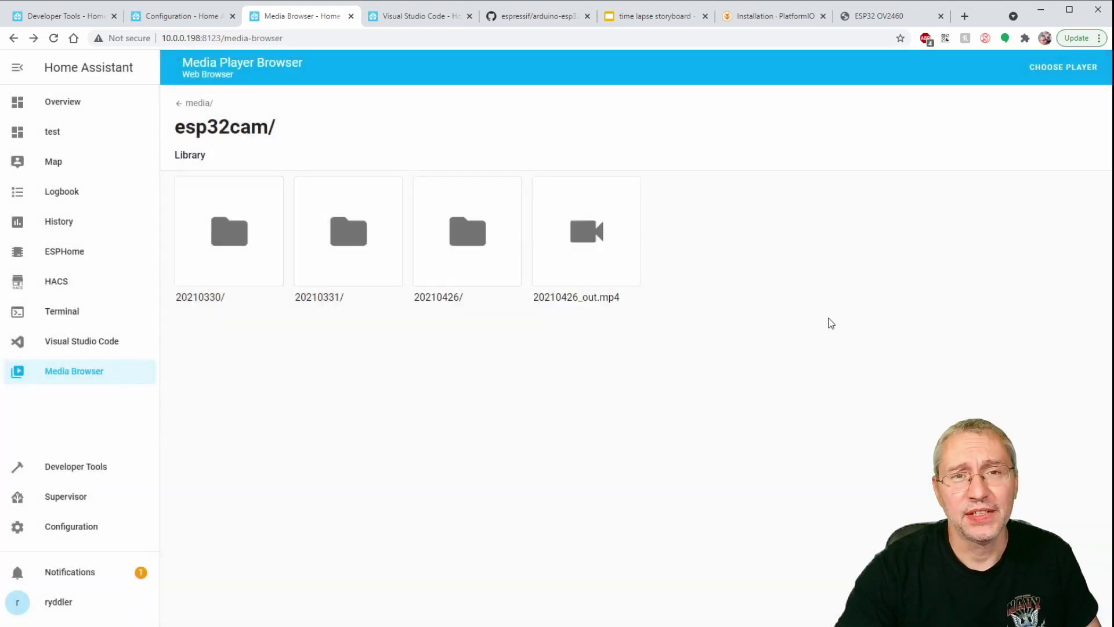